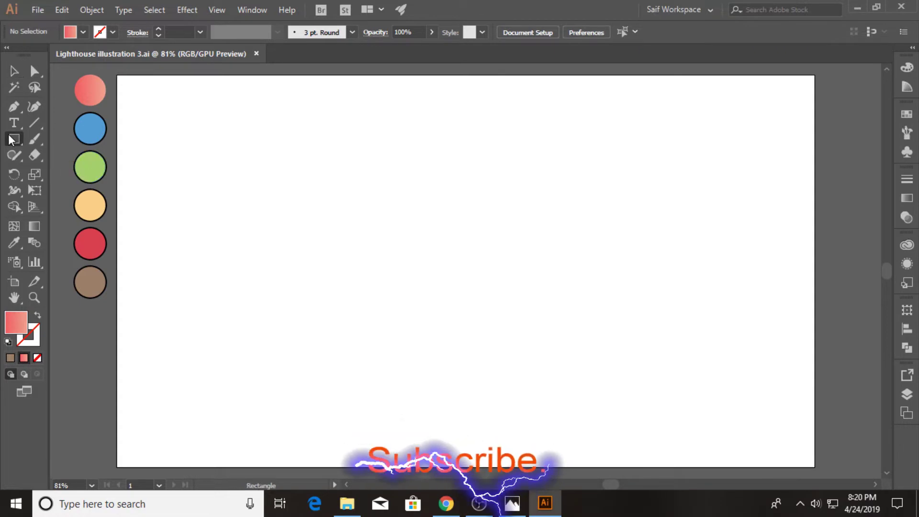
Step: Draw a tall tower rectangle mid-artboard with white fill and a 2 pt black stroke
{"action": "left_click", "coordinate": [7, 138]}
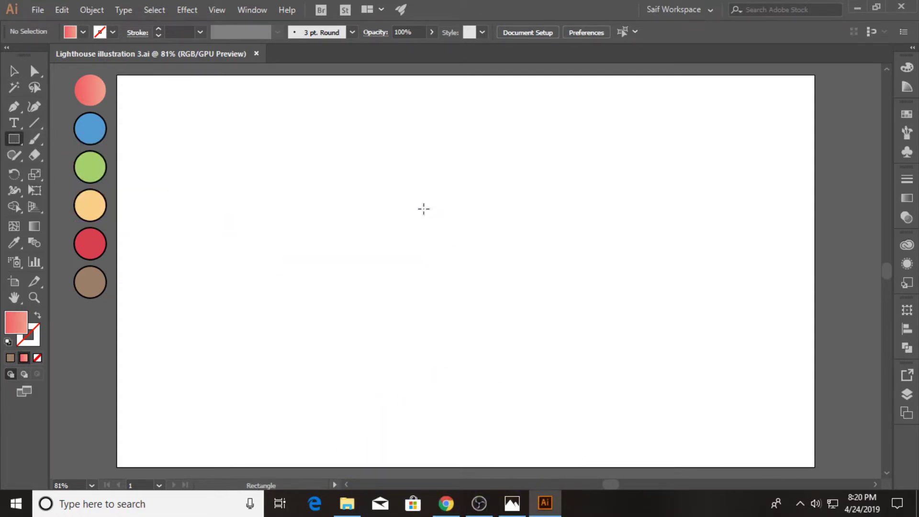
{"action": "left_click_drag", "start_coordinate": [423, 209], "coordinate": [507, 416]}
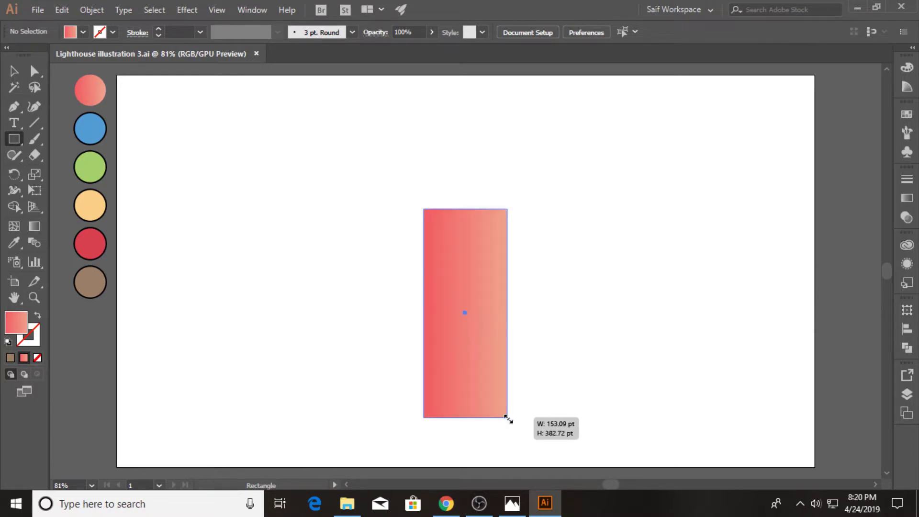
{"action": "left_click", "coordinate": [14, 243]}
{"action": "left_click", "coordinate": [83, 33]}
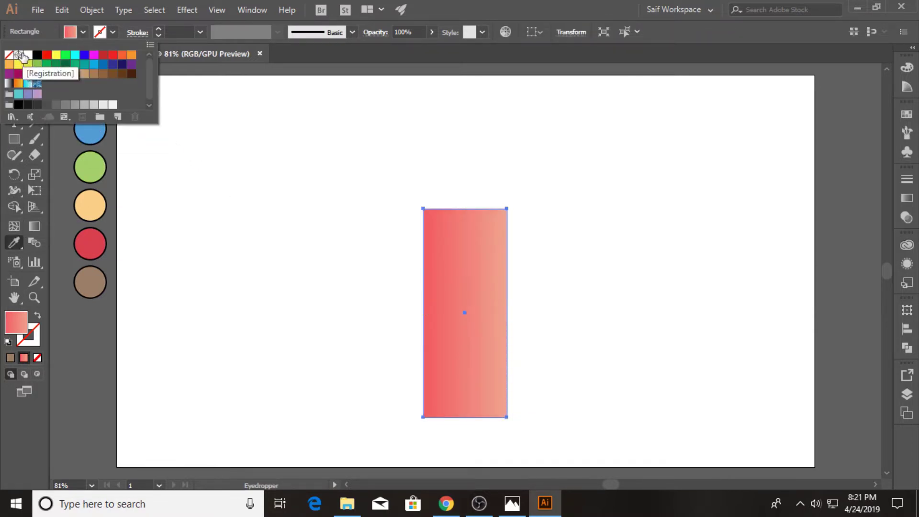
{"action": "left_click", "coordinate": [28, 55]}
{"action": "left_click", "coordinate": [200, 32]}
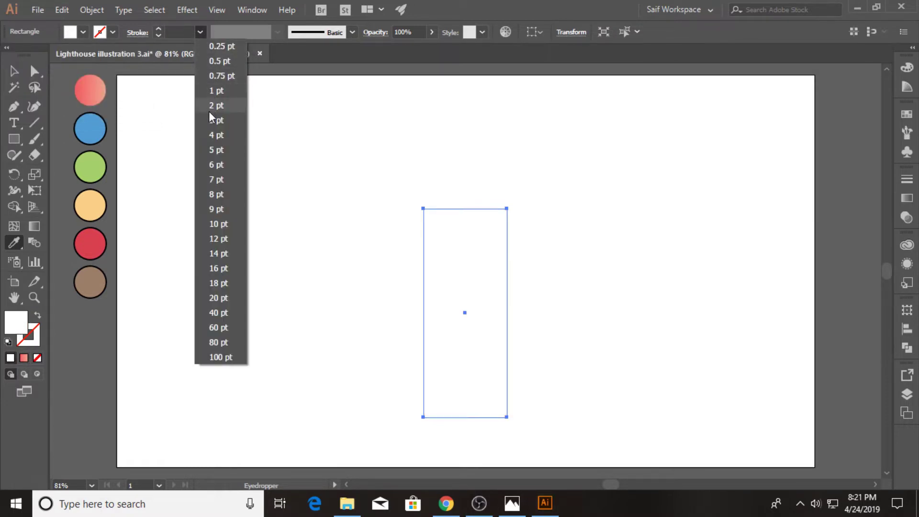
{"action": "left_click", "coordinate": [211, 105]}
{"action": "left_click", "coordinate": [14, 71]}
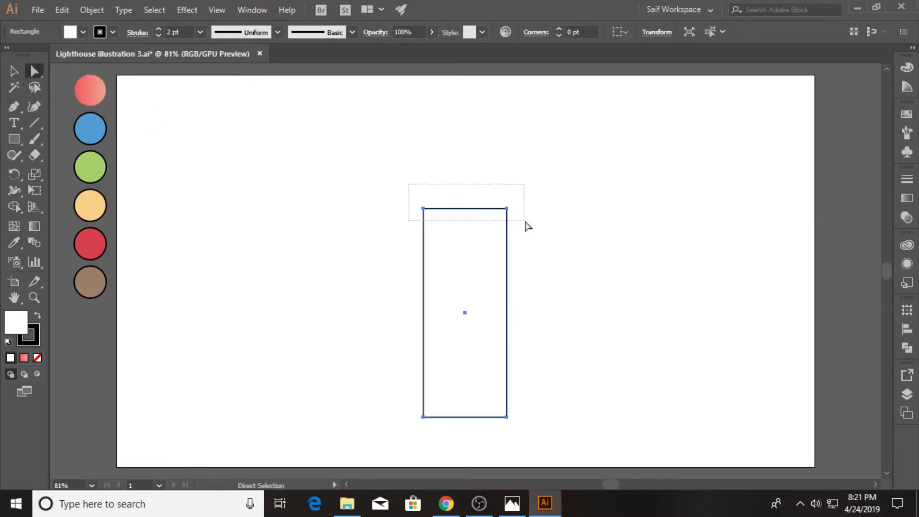
Step: Scale the rectangle's two top anchors inward to taper the tower
{"action": "left_click_drag", "start_coordinate": [527, 226], "coordinate": [499, 208]}
{"action": "left_click", "coordinate": [35, 174]}
{"action": "left_click", "coordinate": [14, 71]}
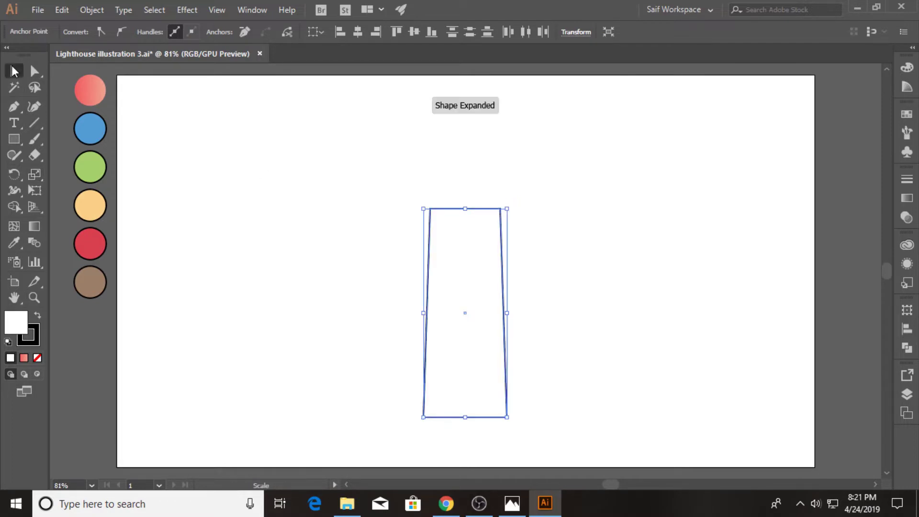
{"action": "left_click", "coordinate": [260, 222]}
{"action": "left_click", "coordinate": [14, 139]}
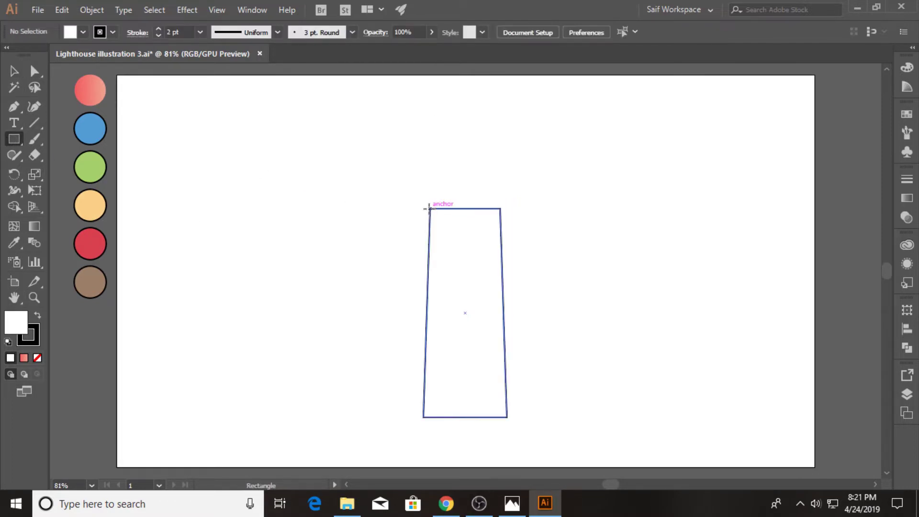
Step: Draw a flat rectangle across the tower top and round its lower corners
{"action": "left_click_drag", "start_coordinate": [406, 196], "coordinate": [517, 208]}
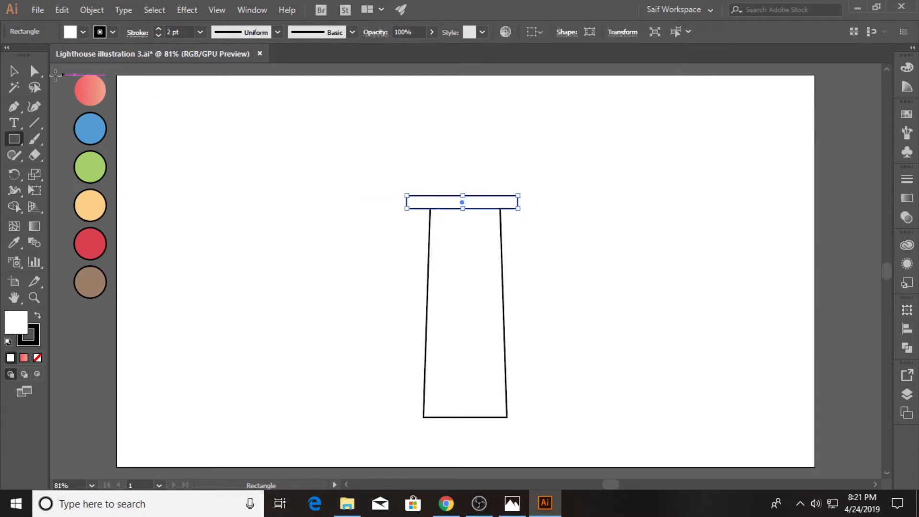
{"action": "left_click", "coordinate": [36, 71]}
{"action": "mouse_move", "coordinate": [414, 220]}
{"action": "left_mouse_down"}
{"action": "mouse_move", "coordinate": [473, 223]}
{"action": "mouse_move", "coordinate": [495, 180]}
{"action": "left_mouse_up"}
{"action": "left_click", "coordinate": [516, 208]}
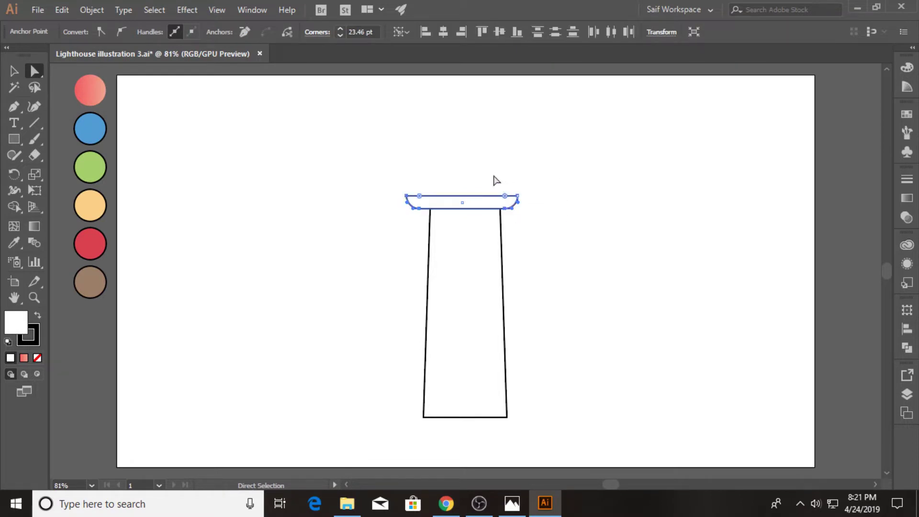
Step: Narrow the cap from the left and shift it to centre on the tower
{"action": "key", "text": "v"}
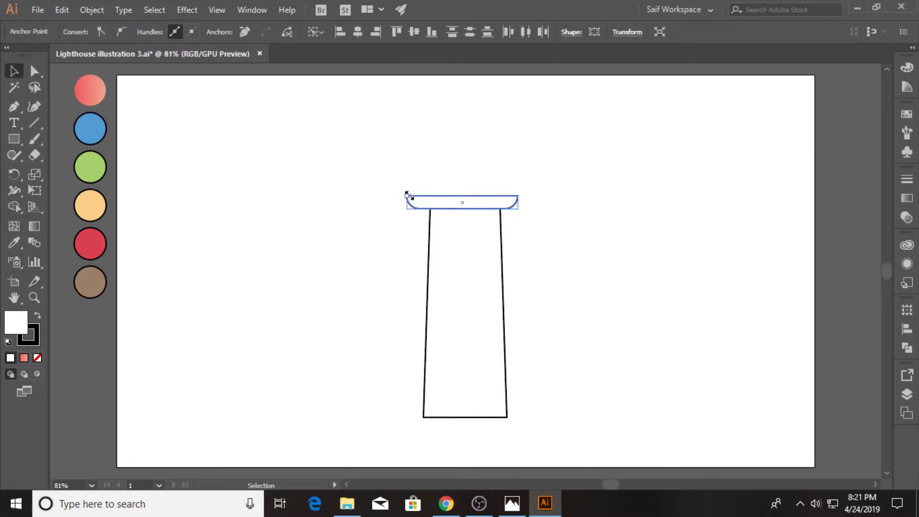
{"action": "left_click_drag", "start_coordinate": [408, 195], "coordinate": [416, 195]}
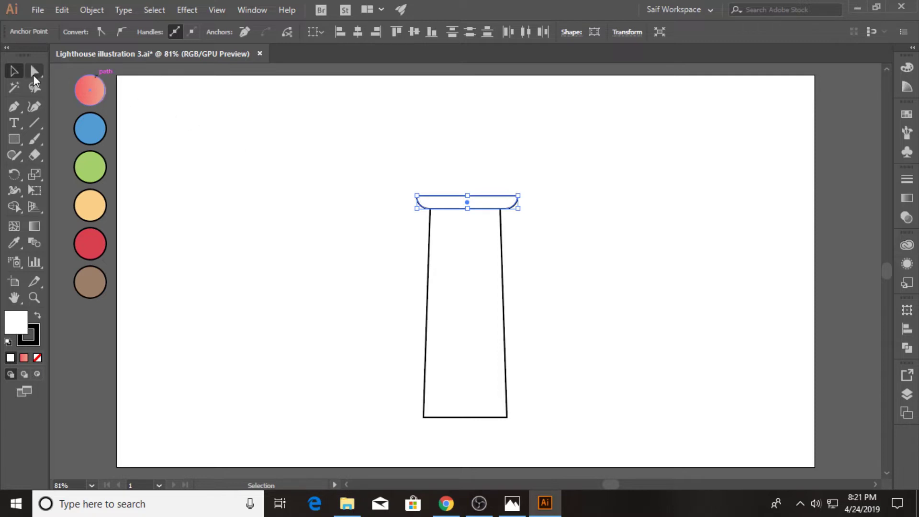
{"action": "left_click", "coordinate": [310, 198]}
{"action": "left_click_drag", "start_coordinate": [481, 209], "coordinate": [478, 209]}
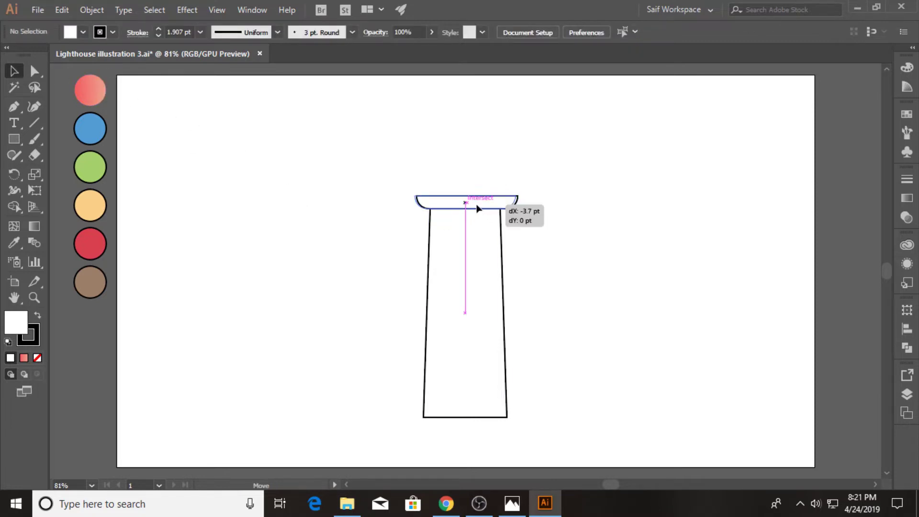
{"action": "left_click", "coordinate": [14, 138]}
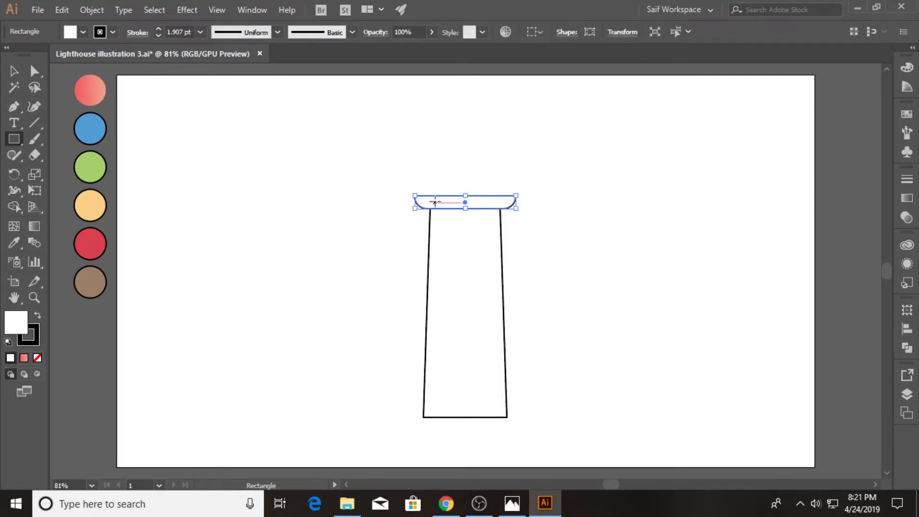
Step: Draw a small rectangle on the cap and a thin fully-rounded bar above it
{"action": "left_click_drag", "start_coordinate": [431, 168], "coordinate": [498, 196]}
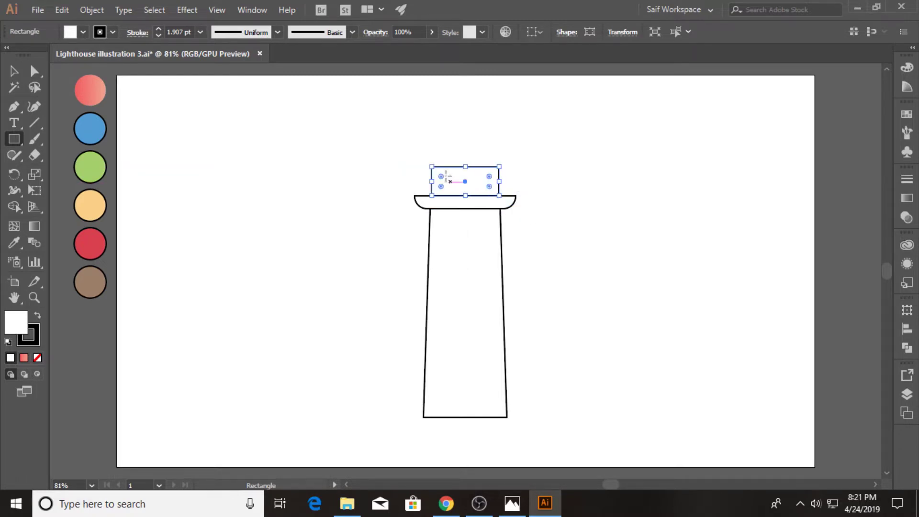
{"action": "left_click_drag", "start_coordinate": [418, 159], "coordinate": [509, 167]}
{"action": "left_click", "coordinate": [35, 71]}
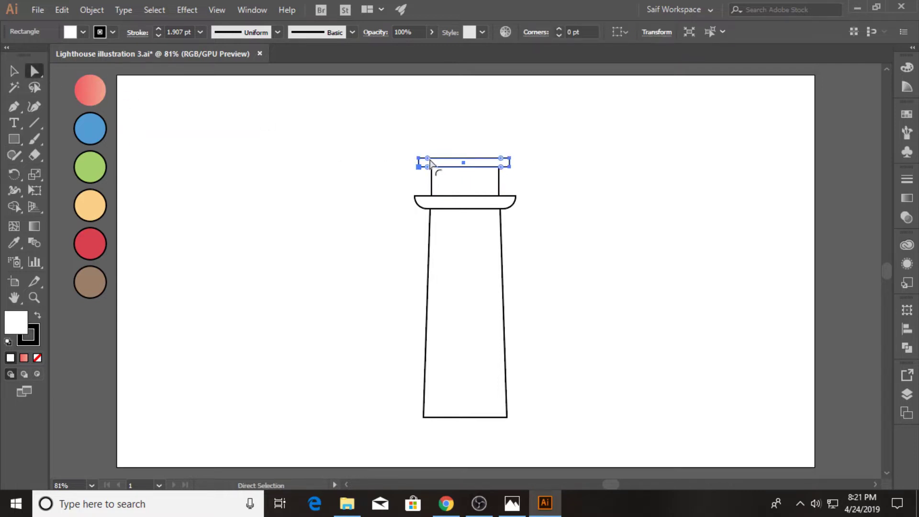
{"action": "left_click_drag", "start_coordinate": [429, 161], "coordinate": [443, 165]}
{"action": "scroll", "coordinate": [360, 226], "scroll_direction": "up", "scroll_amount": 2}
{"action": "left_click", "coordinate": [16, 71]}
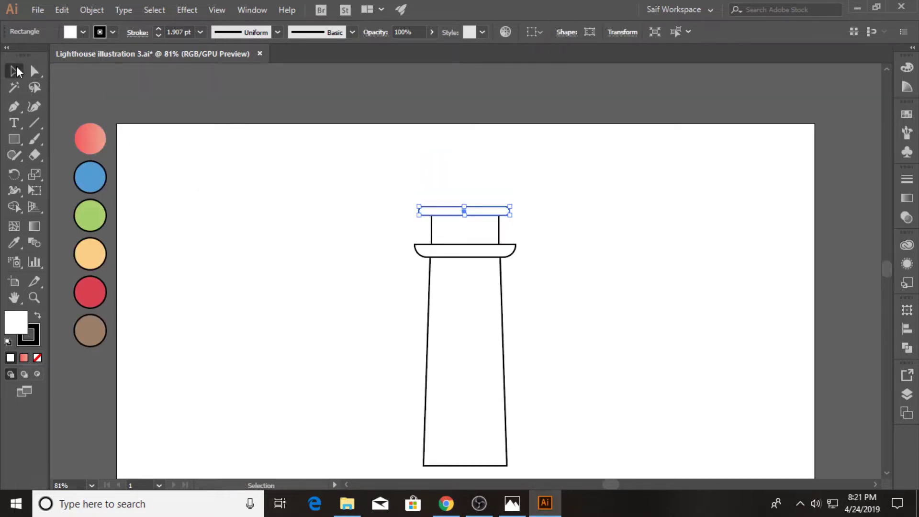
{"action": "left_click", "coordinate": [341, 262]}
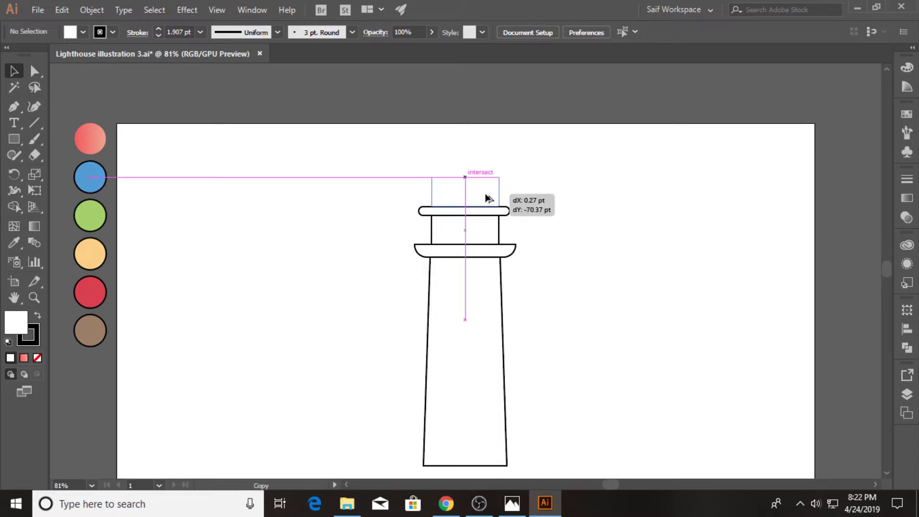
Step: Alt-drag a taller rectangle copy and a rounded bar copy up to stack the lantern
{"action": "mouse_move", "coordinate": [485, 238]}
{"action": "left_mouse_down"}
{"action": "mouse_move", "coordinate": [485, 200]}
{"action": "mouse_move", "coordinate": [462, 154]}
{"action": "left_mouse_up"}
{"action": "left_click", "coordinate": [555, 218]}
{"action": "left_click_drag", "start_coordinate": [491, 212], "coordinate": [491, 153]}
{"action": "left_click", "coordinate": [526, 182]}
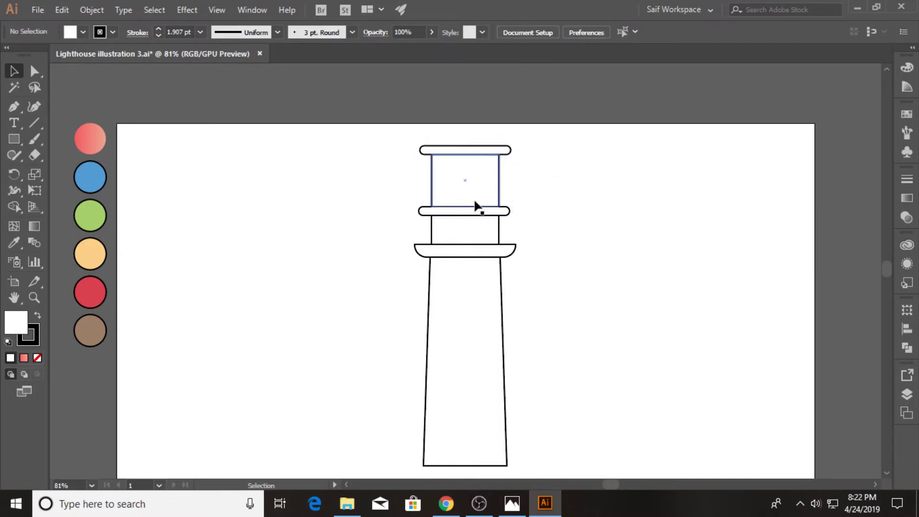
Step: Copy the rectangle above the top bar and round its top corners into a dome
{"action": "left_click_drag", "start_coordinate": [476, 206], "coordinate": [476, 132]}
{"action": "left_click", "coordinate": [34, 71]}
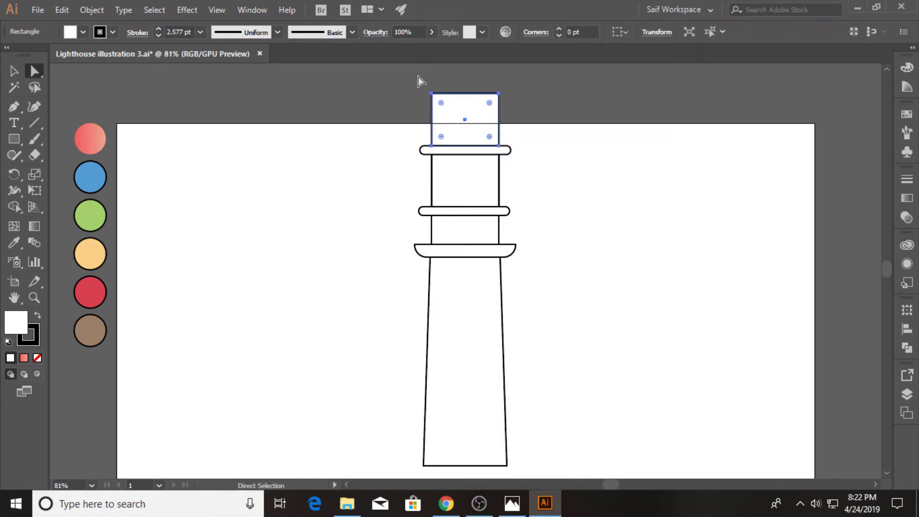
{"action": "left_click", "coordinate": [486, 116]}
{"action": "left_click_drag", "start_coordinate": [489, 102], "coordinate": [472, 148]}
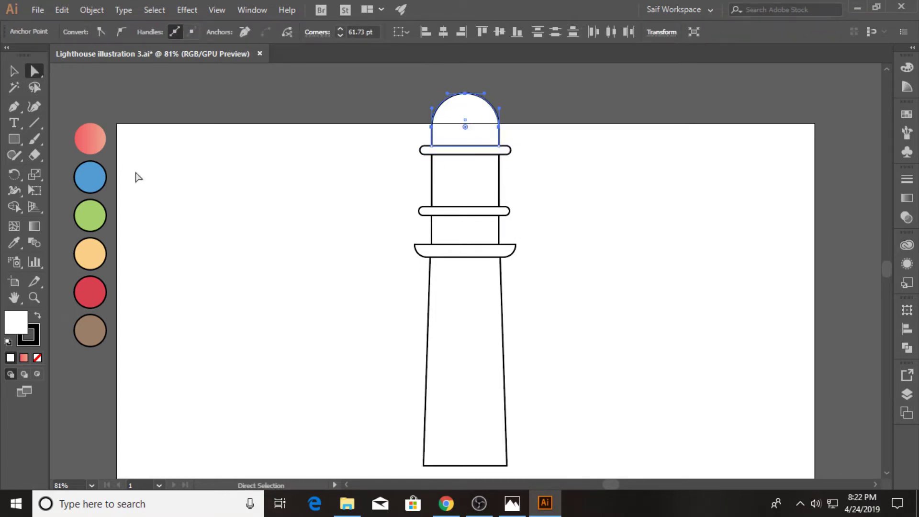
{"action": "left_click", "coordinate": [18, 72]}
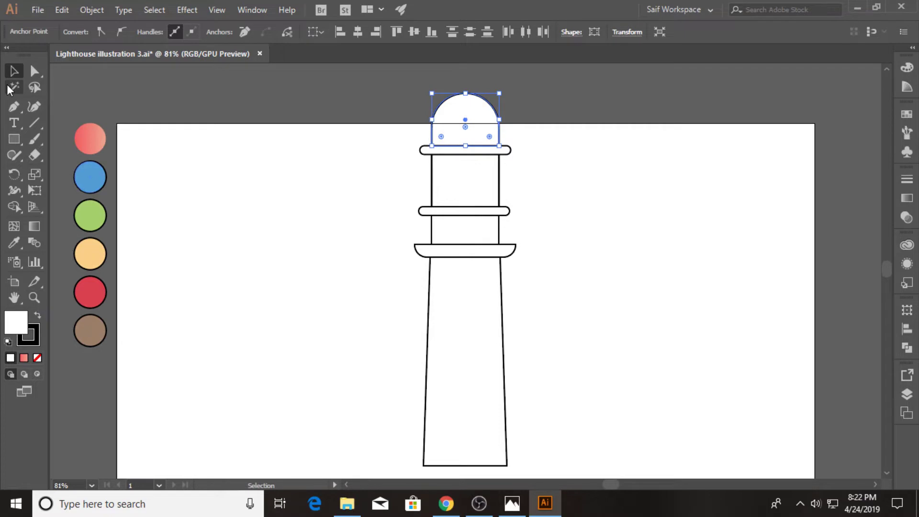
Step: Scale the whole lighthouse down and zoom in on the dome
{"action": "left_click_drag", "start_coordinate": [342, 90], "coordinate": [524, 429]}
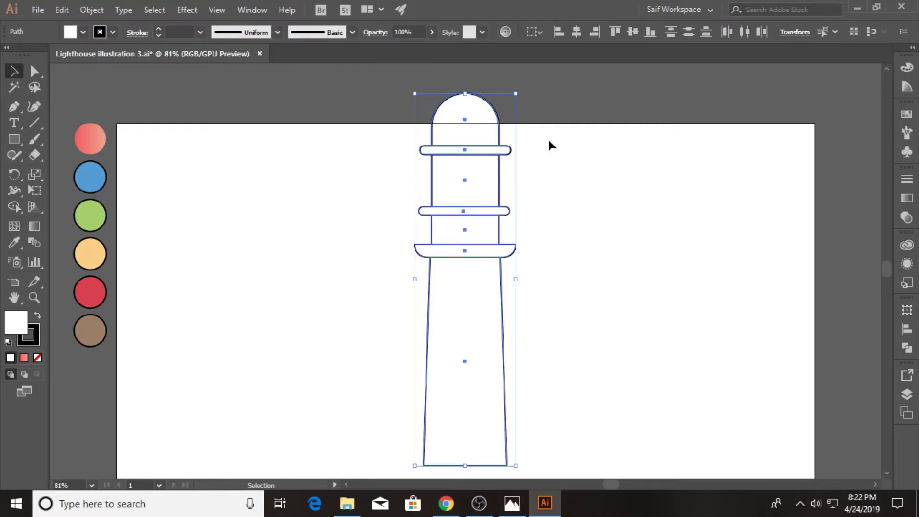
{"action": "left_click_drag", "start_coordinate": [517, 94], "coordinate": [499, 156]}
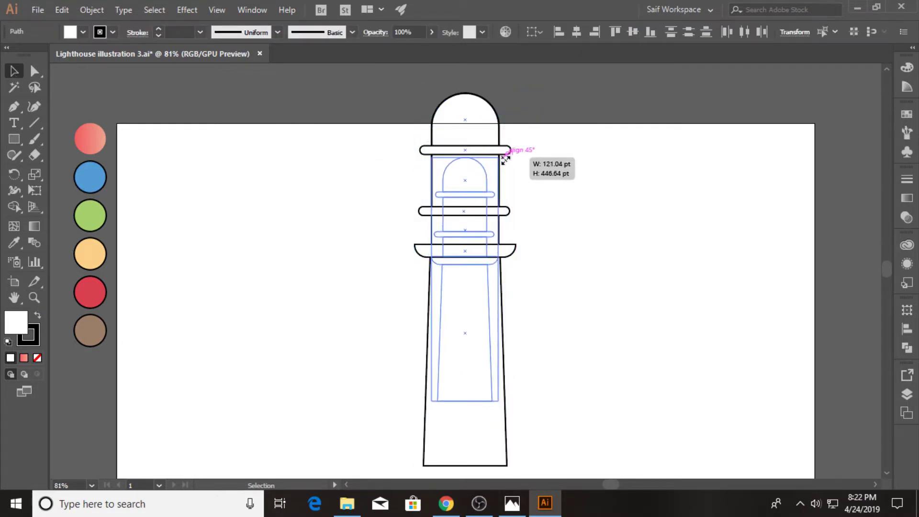
{"action": "left_click", "coordinate": [513, 205]}
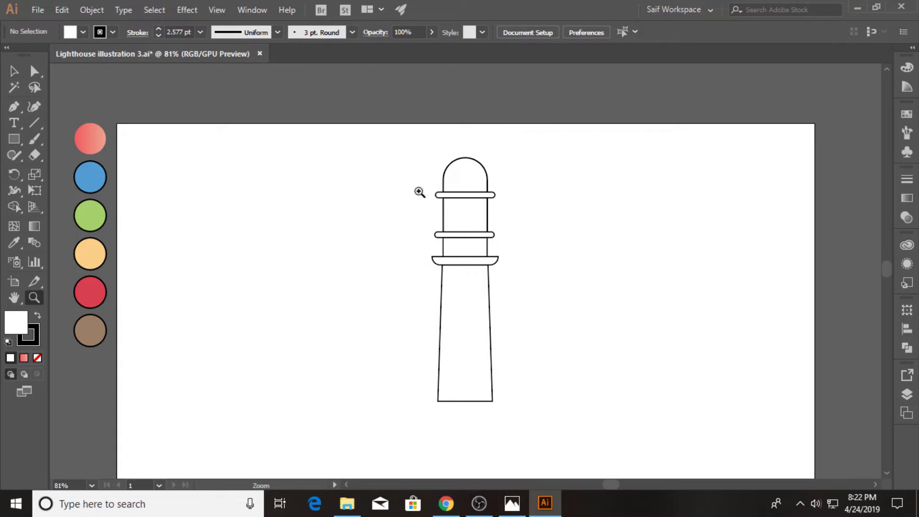
{"action": "left_click_drag", "start_coordinate": [428, 162], "coordinate": [449, 172]}
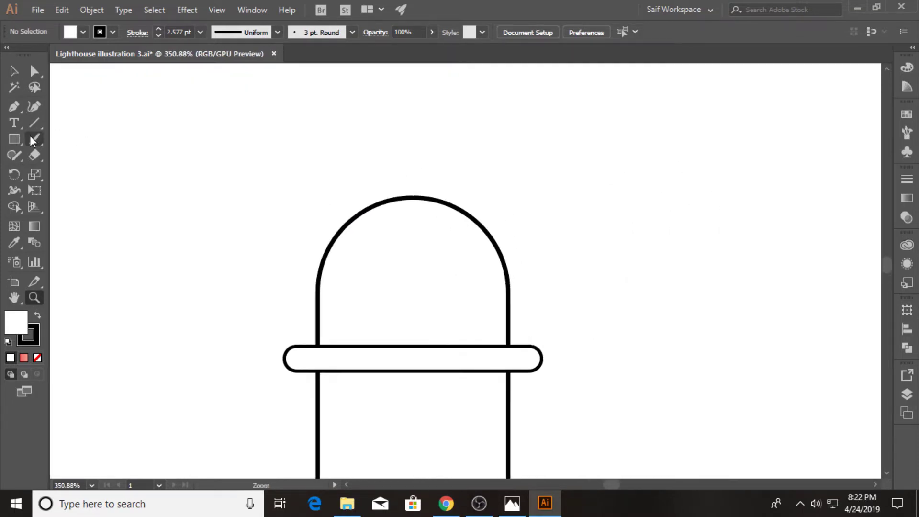
Step: Add a small square and a tall thin rounded-tip spire on the dome
{"action": "key", "text": "m"}
{"action": "left_click_drag", "start_coordinate": [384, 156], "coordinate": [447, 203]}
{"action": "scroll", "coordinate": [415, 144], "scroll_direction": "up", "scroll_amount": 3}
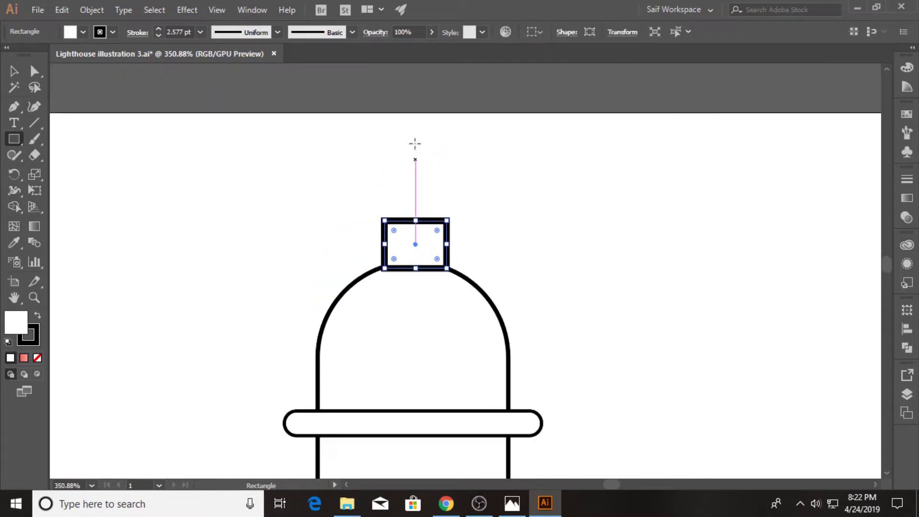
{"action": "left_click_drag", "start_coordinate": [408, 101], "coordinate": [424, 236]}
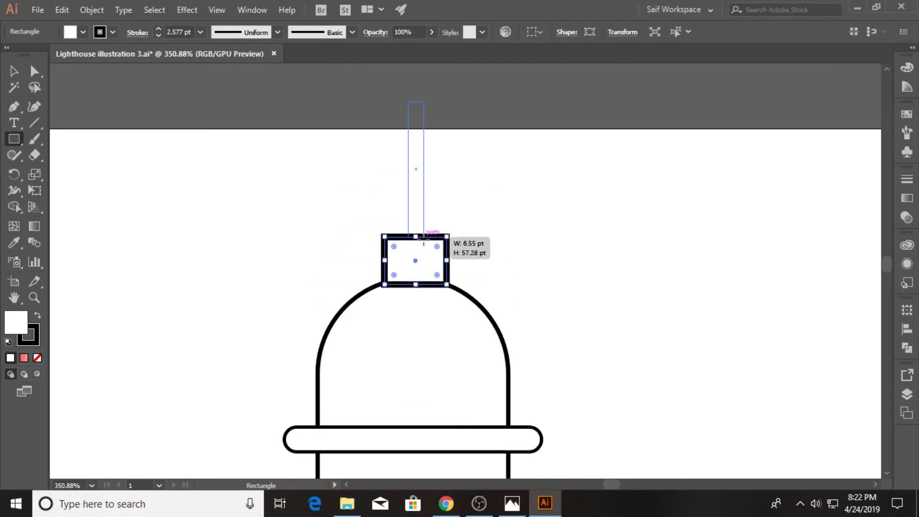
{"action": "left_click", "coordinate": [34, 72]}
{"action": "mouse_move", "coordinate": [382, 91]}
{"action": "left_mouse_down"}
{"action": "mouse_move", "coordinate": [418, 113]}
{"action": "mouse_move", "coordinate": [417, 148]}
{"action": "left_mouse_up"}
{"action": "key", "text": "z"}
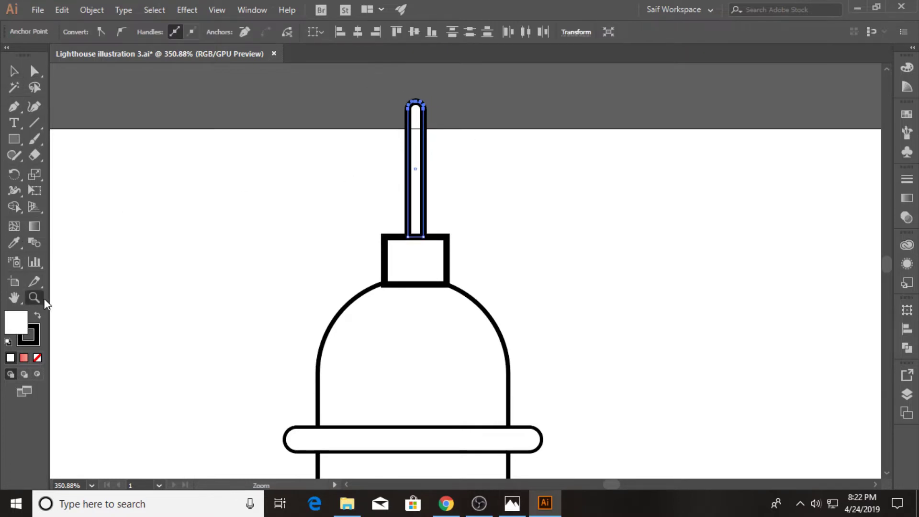
{"action": "mouse_move", "coordinate": [560, 307]}
{"action": "left_mouse_down"}
{"action": "mouse_move", "coordinate": [549, 369]}
{"action": "mouse_move", "coordinate": [517, 209]}
{"action": "mouse_move", "coordinate": [496, 241]}
{"action": "left_mouse_up"}
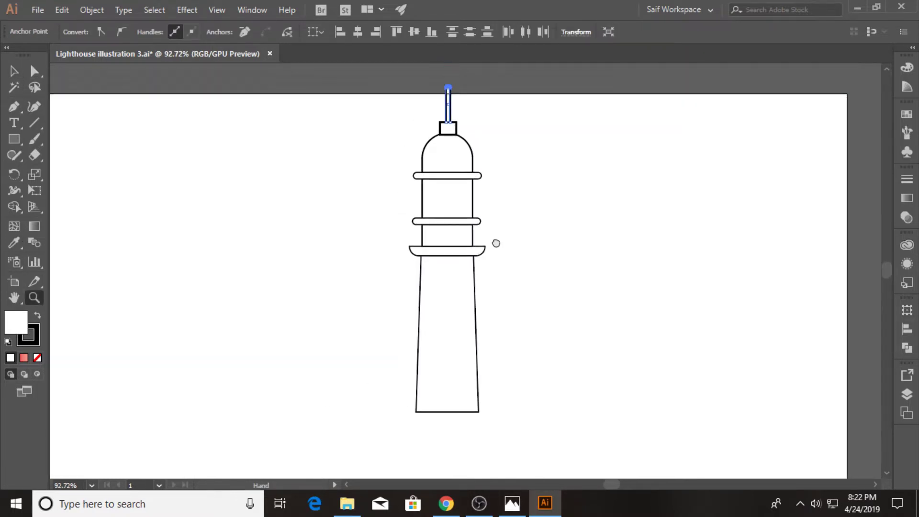
Step: Stretch the tower body downward, then shrink the whole lighthouse
{"action": "left_click", "coordinate": [17, 72]}
{"action": "left_click", "coordinate": [430, 392]}
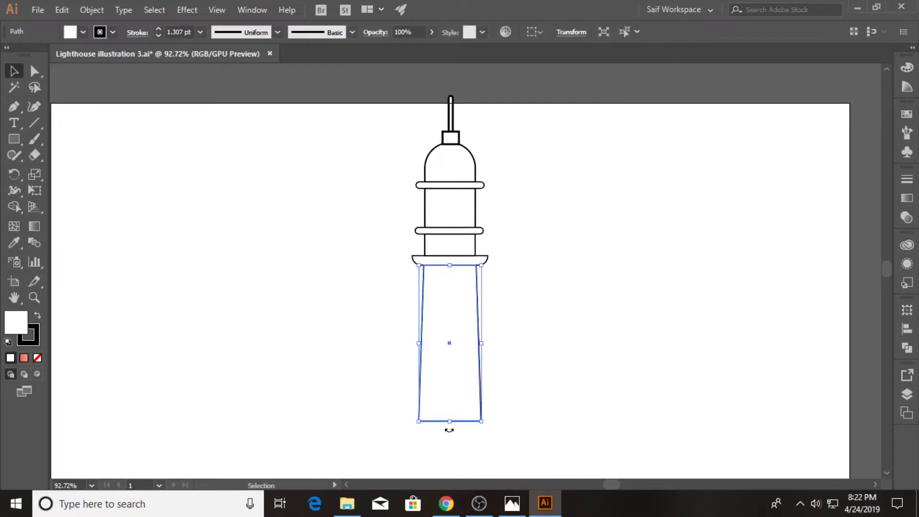
{"action": "left_click_drag", "start_coordinate": [452, 421], "coordinate": [453, 460]}
{"action": "left_click_drag", "start_coordinate": [369, 99], "coordinate": [494, 402]}
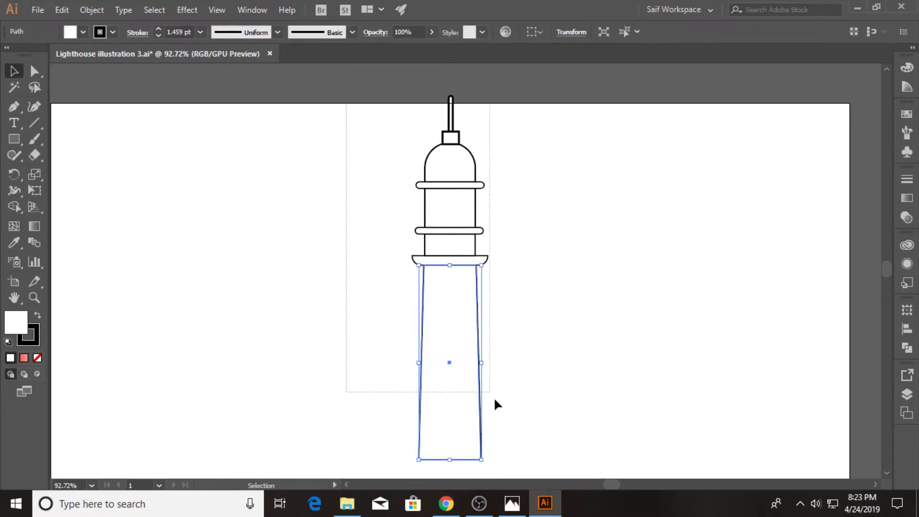
{"action": "left_click_drag", "start_coordinate": [492, 97], "coordinate": [477, 133]}
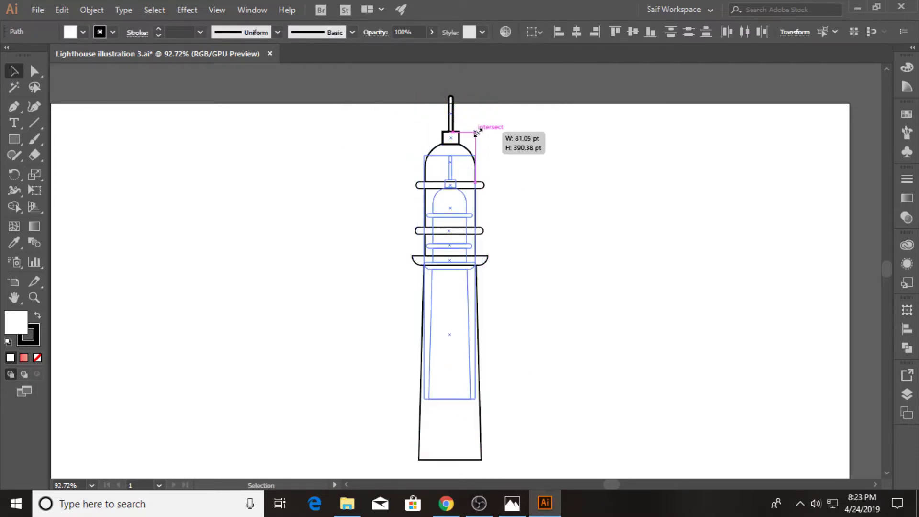
{"action": "left_click", "coordinate": [520, 246]}
Step: Widen the tower body slightly and extend it down toward the base
{"action": "left_click", "coordinate": [466, 344]}
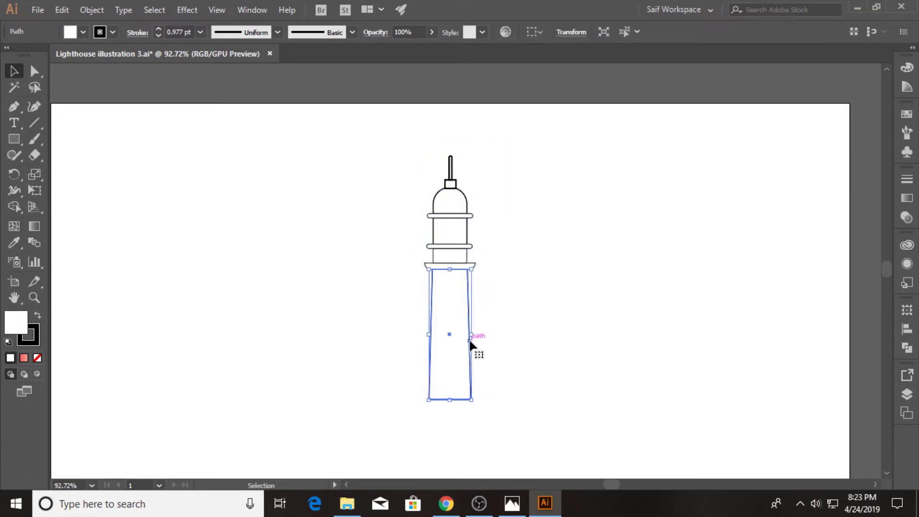
{"action": "scroll", "coordinate": [468, 313], "scroll_direction": "down", "scroll_amount": 2}
{"action": "left_click_drag", "start_coordinate": [473, 272], "coordinate": [474, 272]}
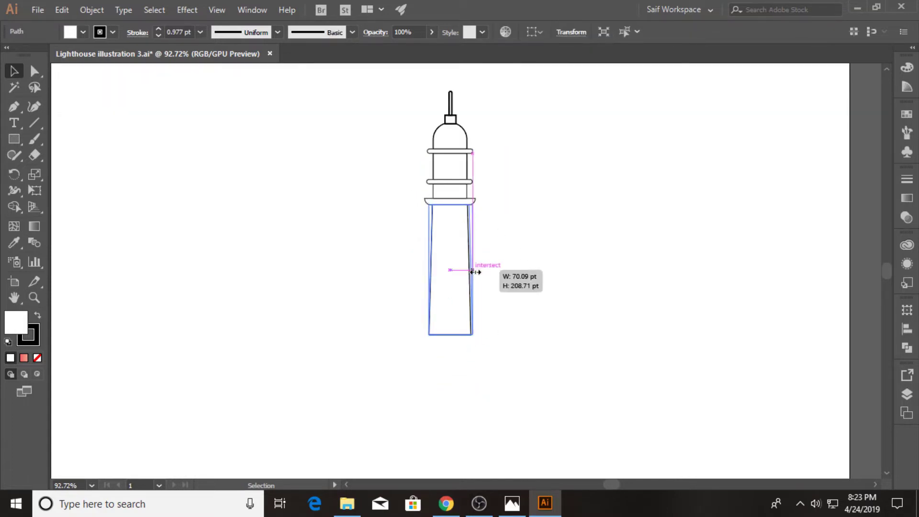
{"action": "left_click_drag", "start_coordinate": [450, 334], "coordinate": [449, 390]}
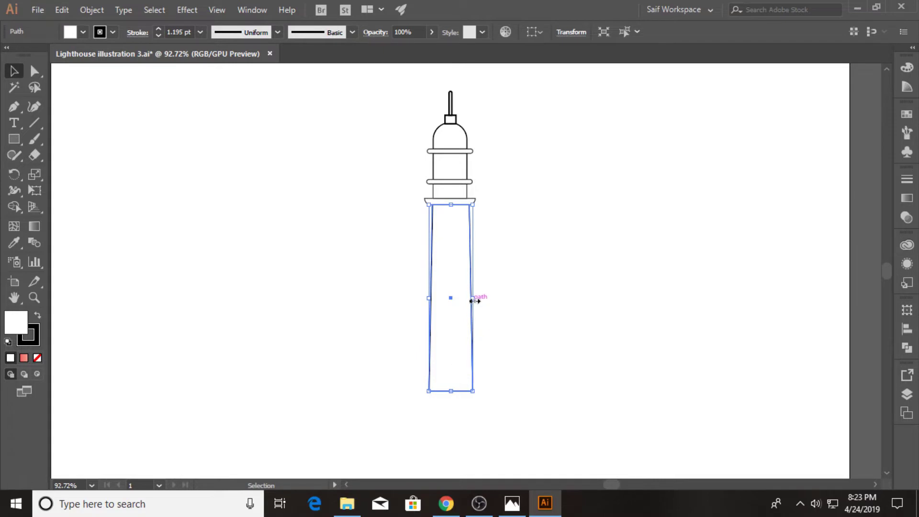
{"action": "left_click_drag", "start_coordinate": [473, 300], "coordinate": [477, 302]}
{"action": "left_click", "coordinate": [390, 165]}
{"action": "left_click", "coordinate": [449, 250]}
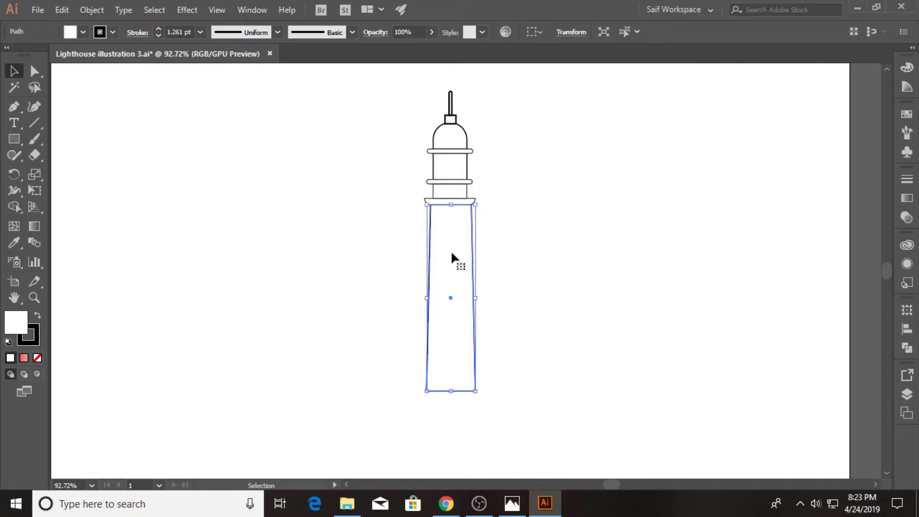
{"action": "left_click", "coordinate": [382, 112]}
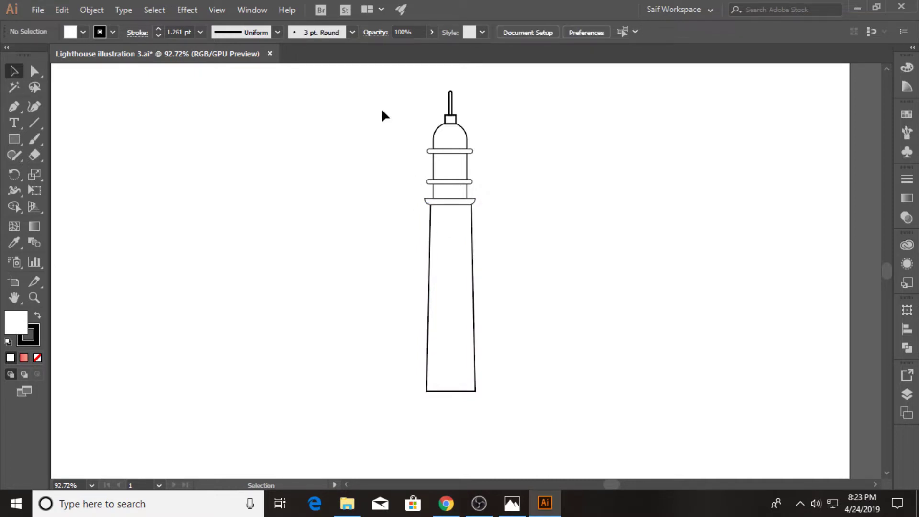
{"action": "left_click", "coordinate": [457, 266]}
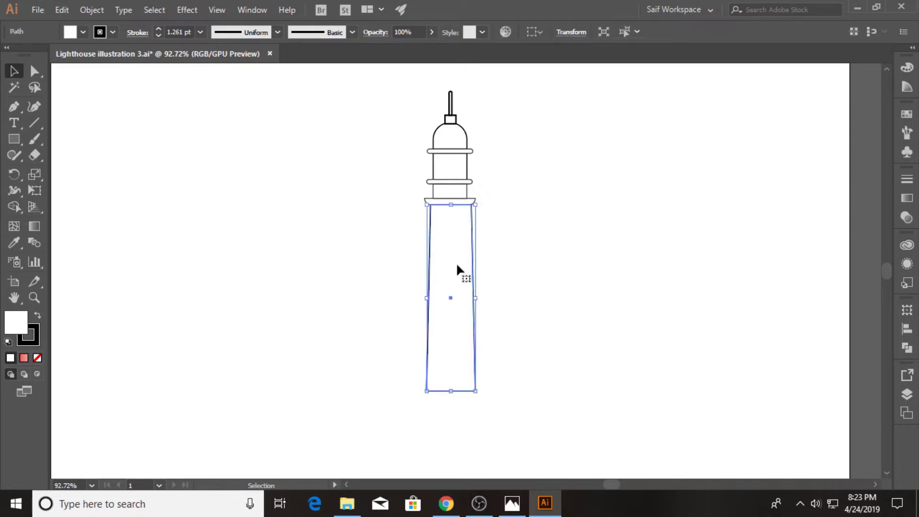
Step: Scale the tower's two bottom anchors outward to flare the base wider
{"action": "left_click", "coordinate": [35, 71]}
{"action": "left_click_drag", "start_coordinate": [412, 375], "coordinate": [470, 405]}
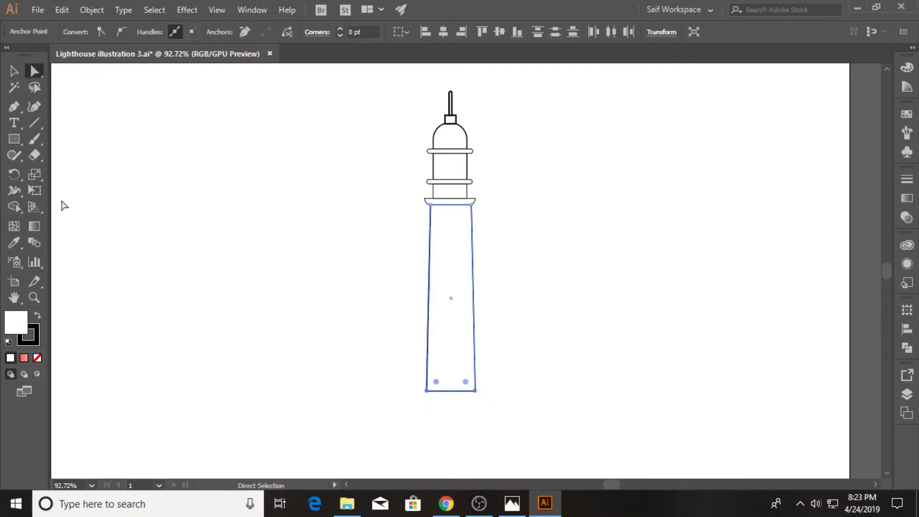
{"action": "key", "text": "s"}
{"action": "left_click_drag", "start_coordinate": [475, 391], "coordinate": [481, 394]}
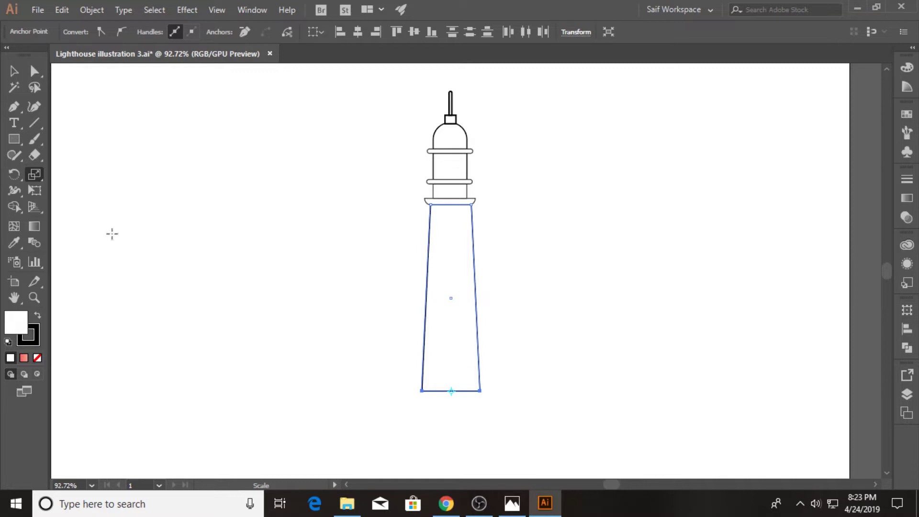
{"action": "left_click", "coordinate": [15, 72]}
{"action": "left_click", "coordinate": [334, 231]}
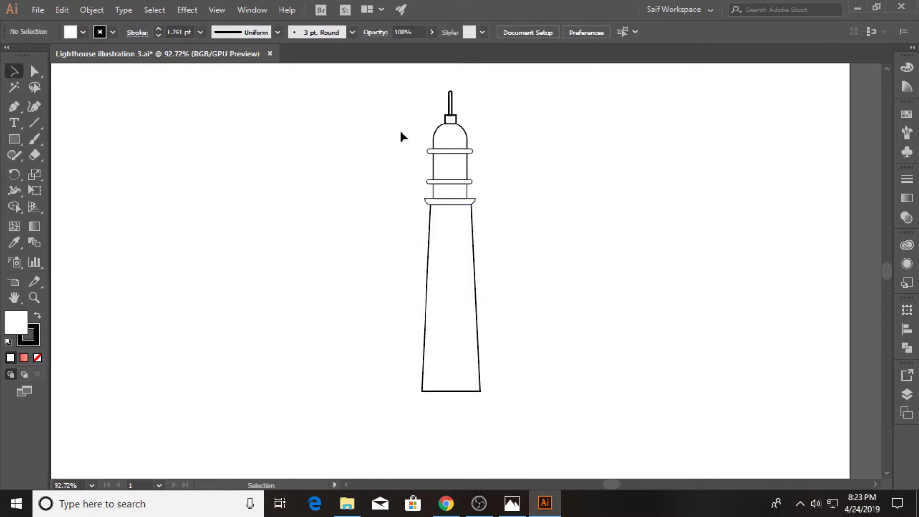
Step: Give the tower a 2 pt stroke and horizontally centre all lighthouse parts
{"action": "left_click", "coordinate": [480, 283]}
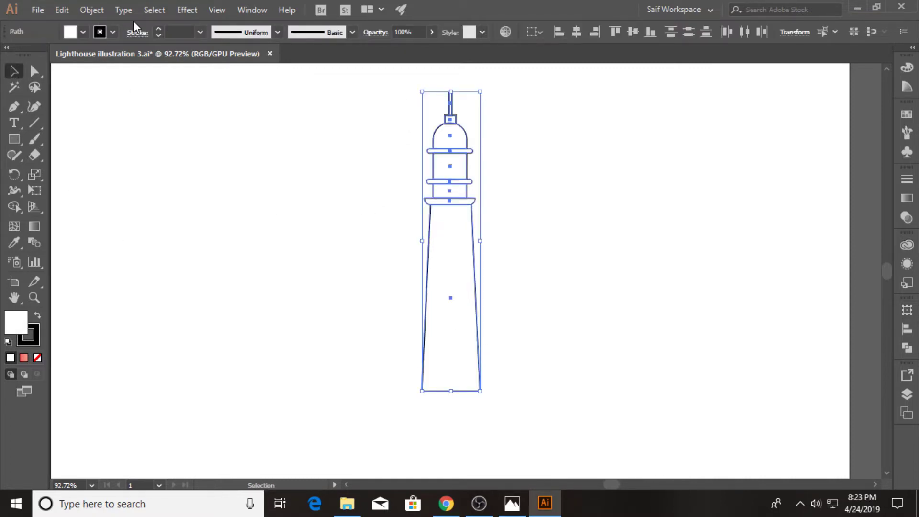
{"action": "left_click", "coordinate": [201, 35]}
{"action": "left_click", "coordinate": [213, 106]}
{"action": "left_click", "coordinate": [329, 157]}
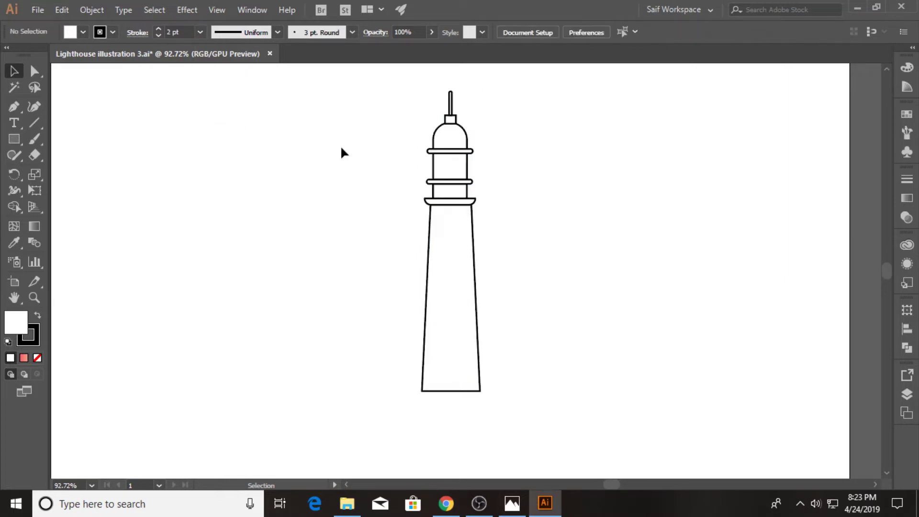
{"action": "left_click_drag", "start_coordinate": [409, 94], "coordinate": [500, 126]}
{"action": "left_click", "coordinate": [576, 33]}
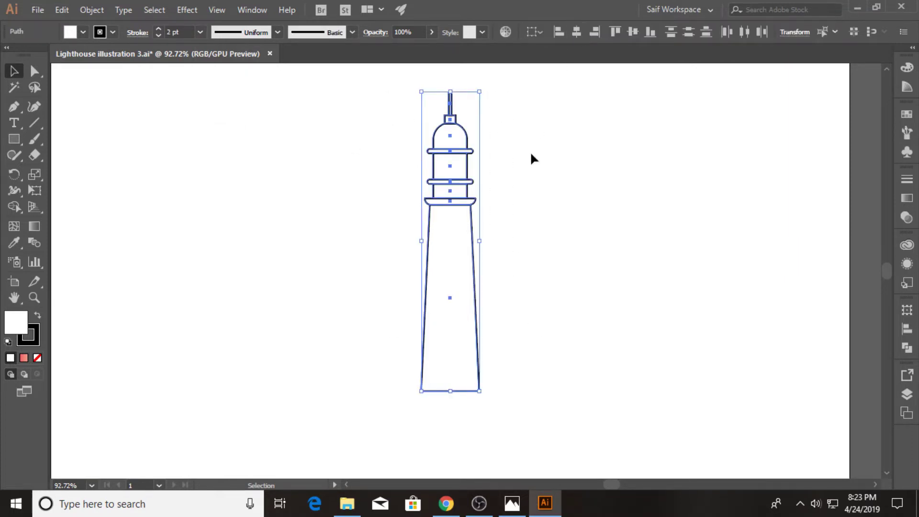
{"action": "left_click", "coordinate": [181, 177]}
Step: Zoom in on the lantern and Alt-drag a copy of its window rectangle aside
{"action": "left_click", "coordinate": [38, 300]}
{"action": "left_click_drag", "start_coordinate": [553, 164], "coordinate": [418, 231]}
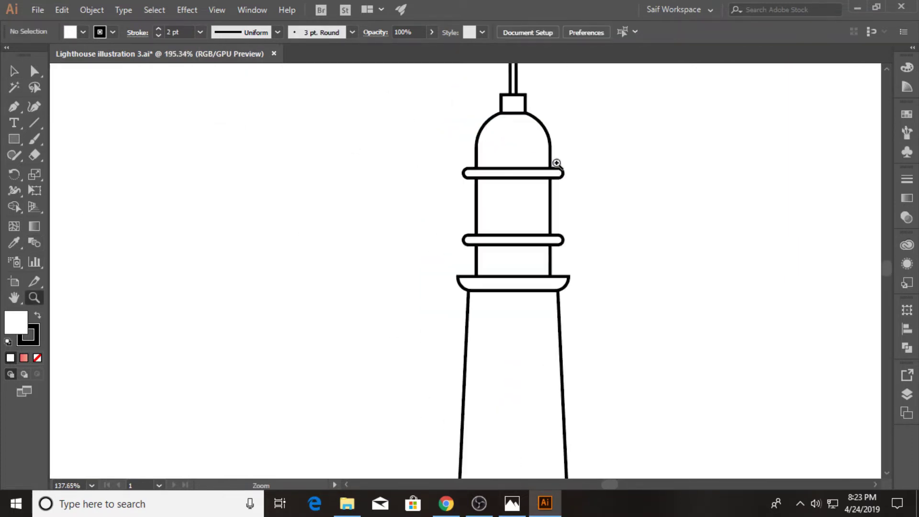
{"action": "key", "text": "v"}
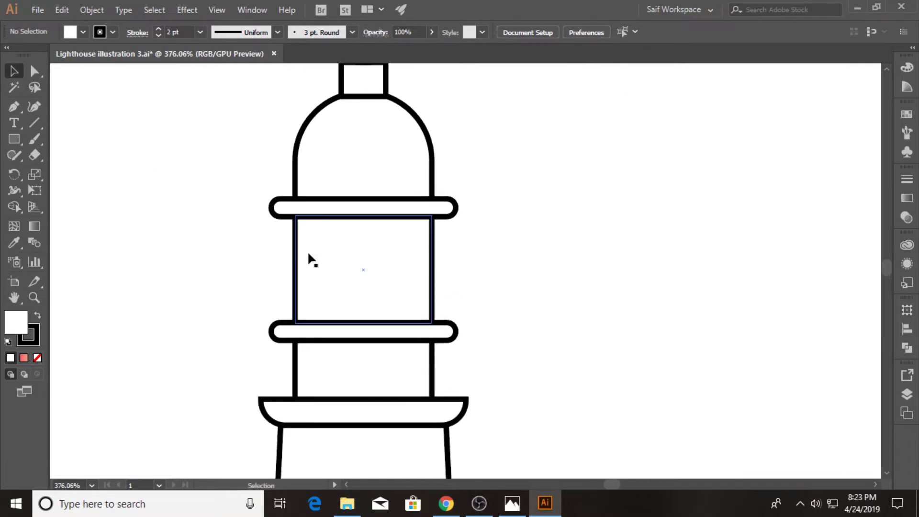
{"action": "left_click_drag", "start_coordinate": [307, 251], "coordinate": [475, 257]}
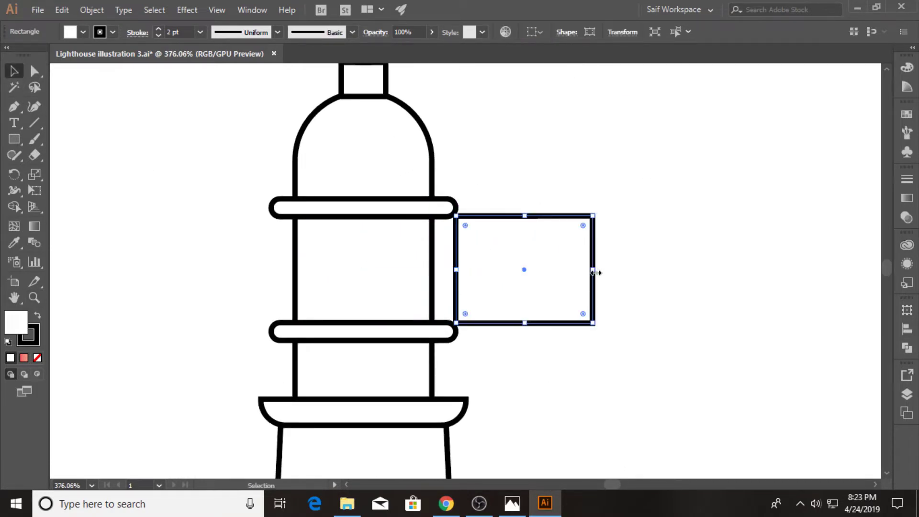
Step: Make three narrow panes with Ctrl+D and stretch them across the lantern window
{"action": "mouse_move", "coordinate": [595, 272]}
{"action": "left_mouse_down"}
{"action": "mouse_move", "coordinate": [497, 272]}
{"action": "mouse_move", "coordinate": [381, 293]}
{"action": "left_mouse_up"}
{"action": "key", "text": "ctrl+d"}
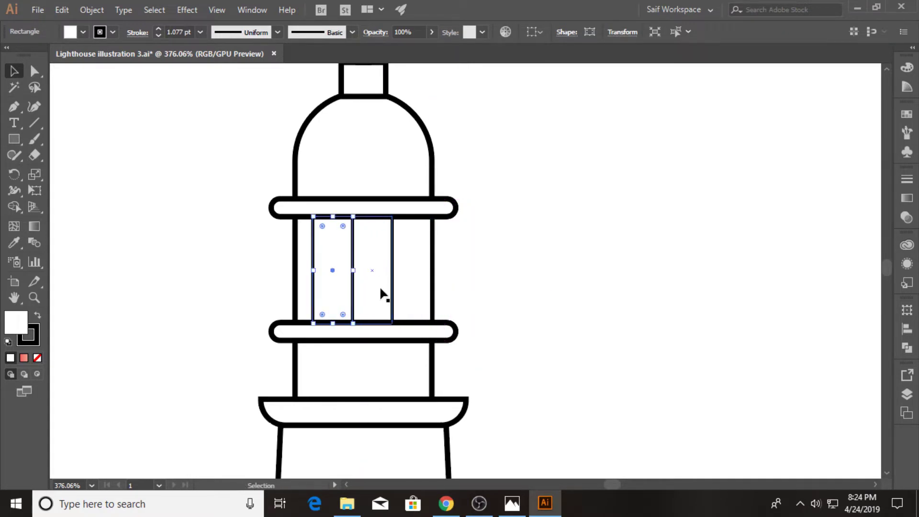
{"action": "left_click", "coordinate": [372, 294], "text": "shift"}
{"action": "left_click", "coordinate": [395, 290], "text": "shift"}
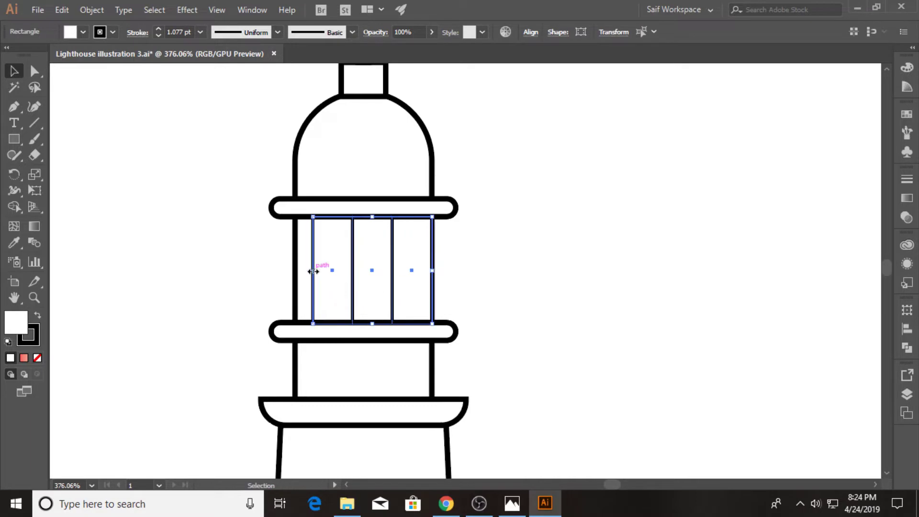
{"action": "left_click_drag", "start_coordinate": [314, 271], "coordinate": [139, 251]}
{"action": "key", "text": "z"}
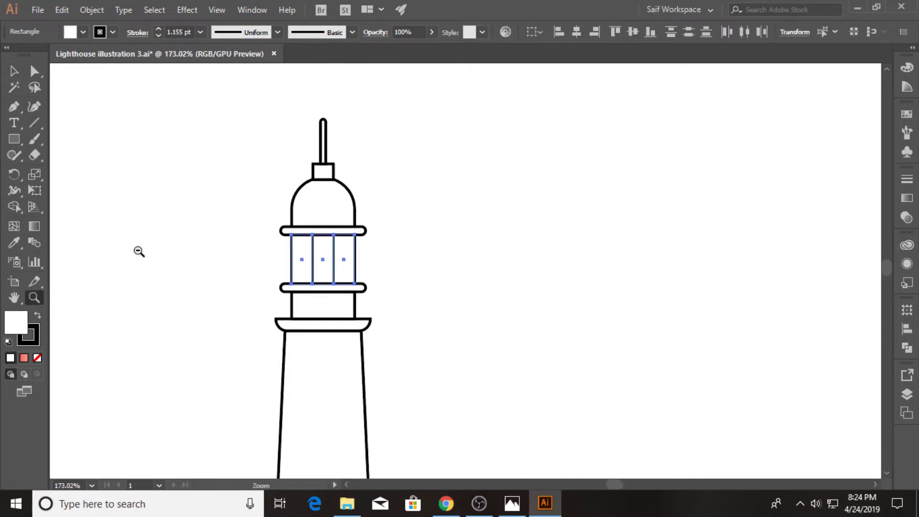
{"action": "left_click_drag", "start_coordinate": [414, 257], "coordinate": [290, 257]}
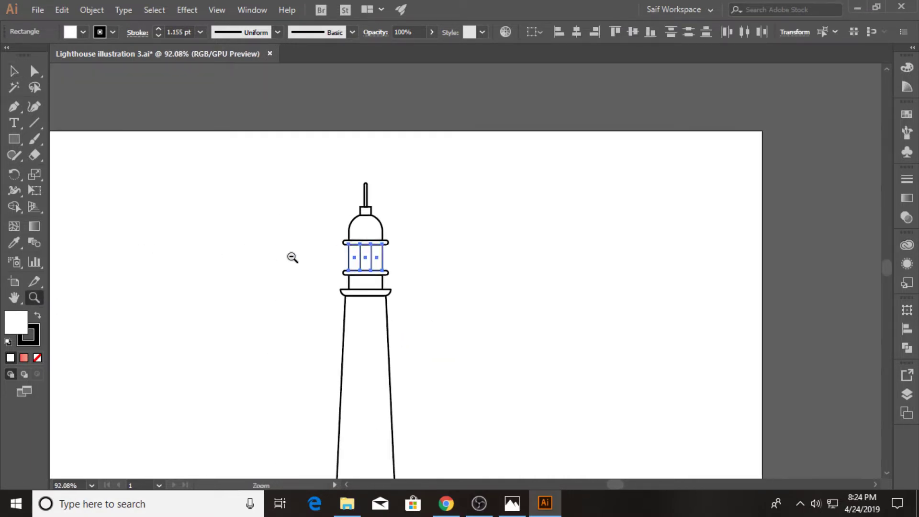
{"action": "mouse_move", "coordinate": [357, 219]}
{"action": "left_mouse_down"}
{"action": "mouse_move", "coordinate": [323, 245]}
{"action": "mouse_move", "coordinate": [356, 221]}
{"action": "left_mouse_up"}
{"action": "left_click", "coordinate": [15, 72]}
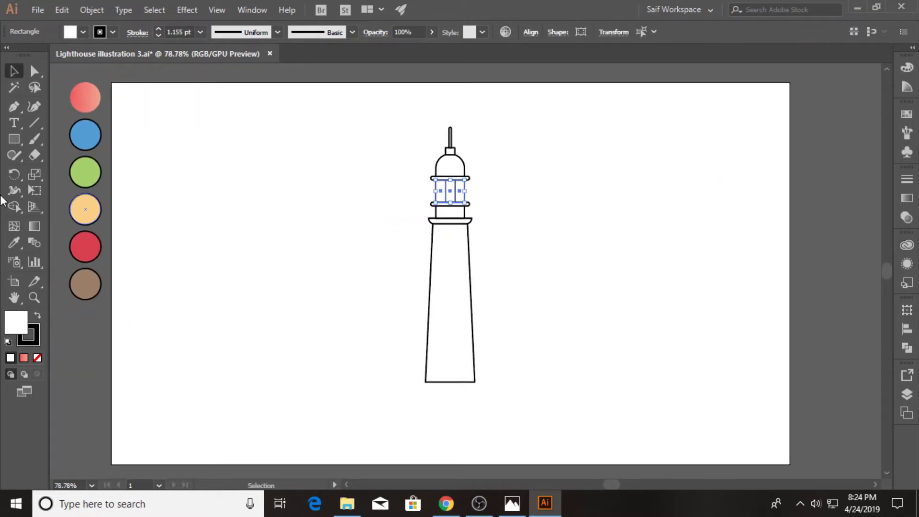
Step: Fill the lantern panes light orange with the Eyedropper
{"action": "left_click", "coordinate": [14, 242]}
{"action": "left_click", "coordinate": [85, 209]}
{"action": "left_click", "coordinate": [14, 71]}
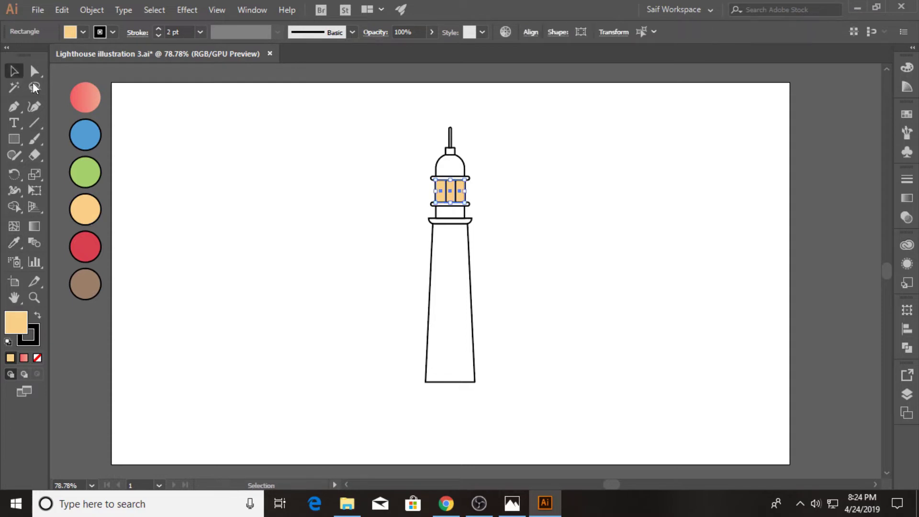
Step: Fill the dome and the band below the lantern with the blue swatch
{"action": "left_click", "coordinate": [443, 159]}
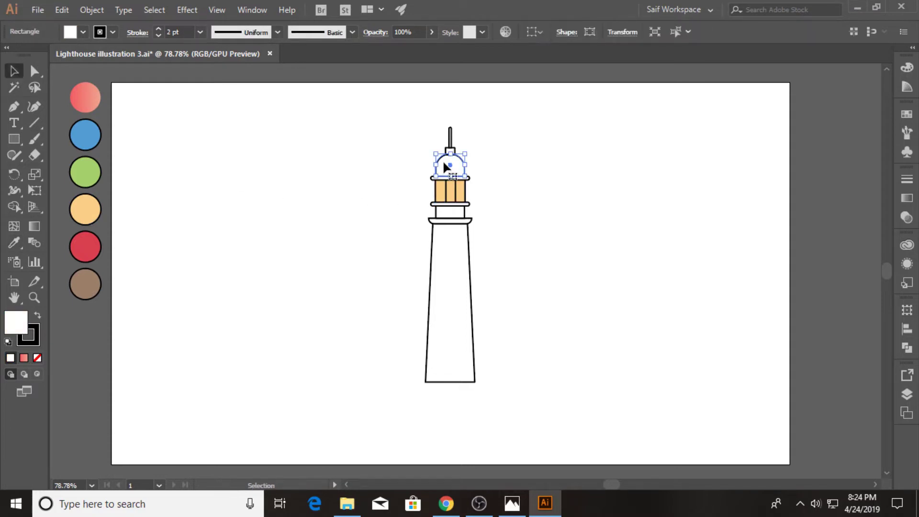
{"action": "left_click", "coordinate": [461, 214], "text": "shift"}
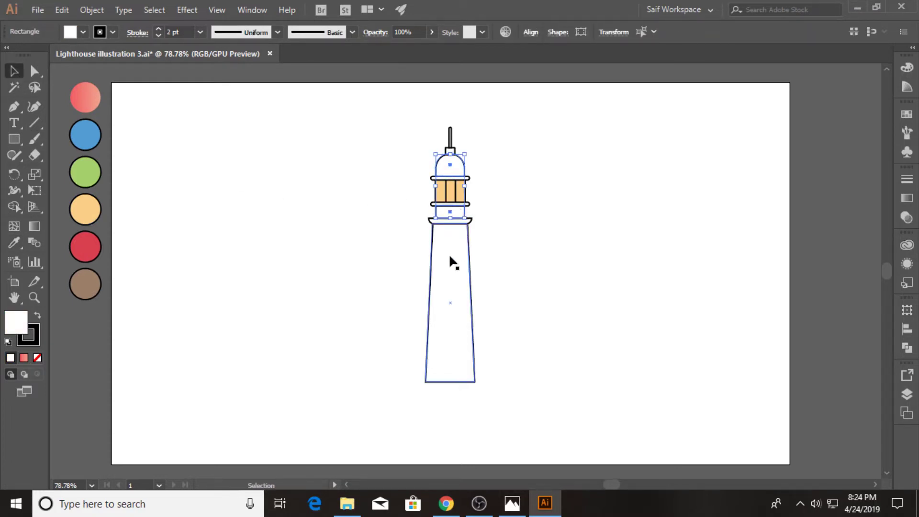
{"action": "left_click", "coordinate": [21, 242]}
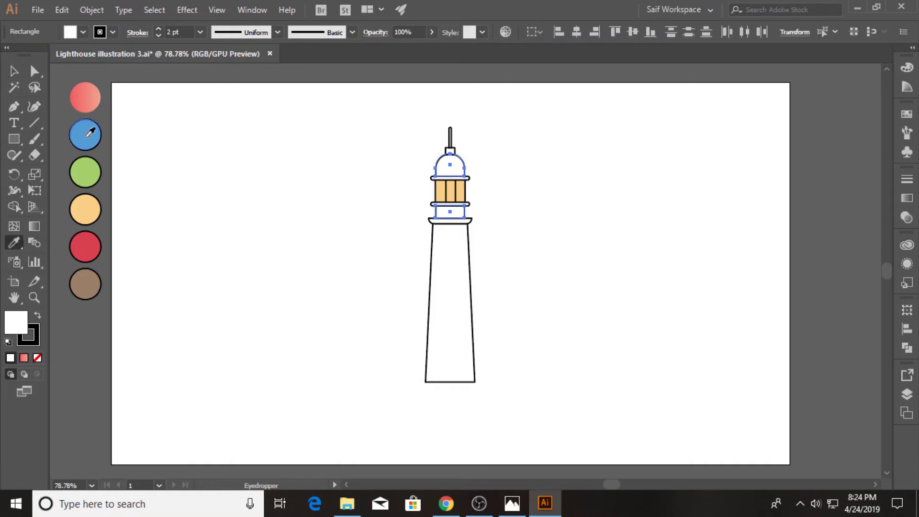
{"action": "left_click", "coordinate": [85, 135]}
{"action": "left_click", "coordinate": [14, 70]}
{"action": "left_click", "coordinate": [203, 205]}
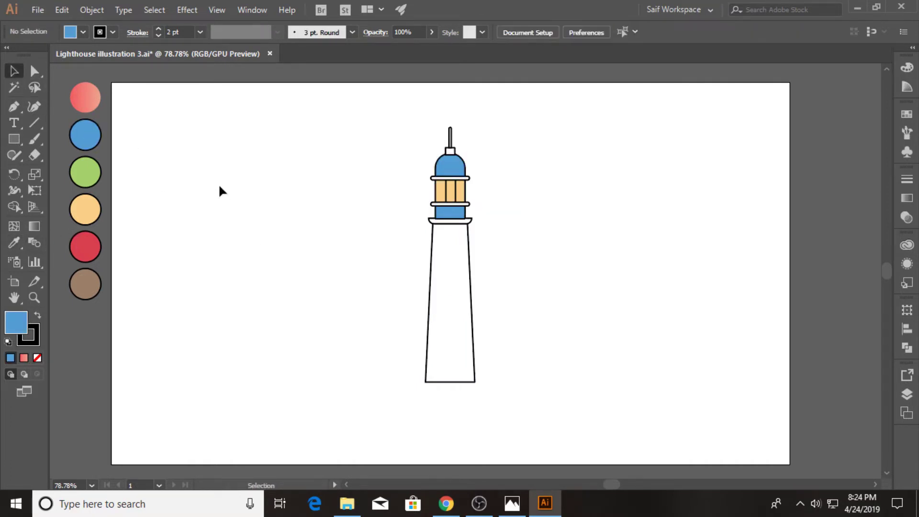
{"action": "left_click", "coordinate": [13, 139]}
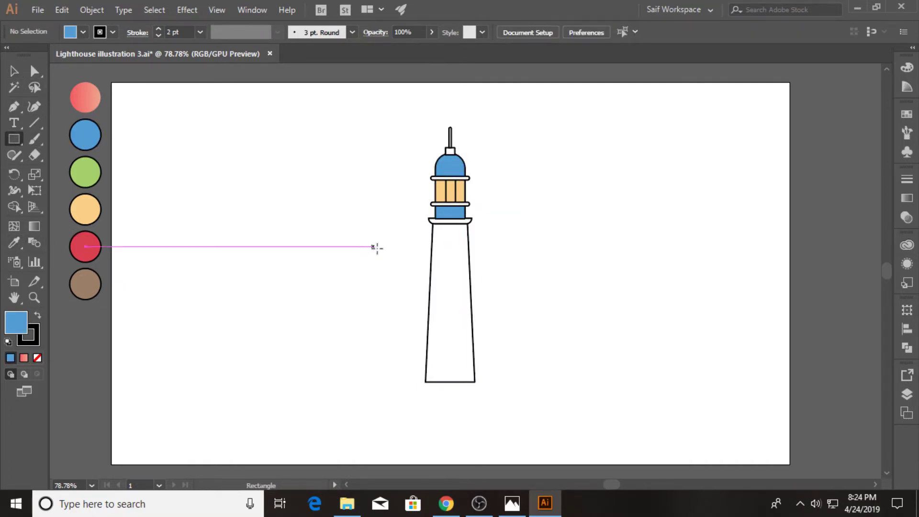
Step: Draw a wide band across the tower, duplicate tower and bands rightward, and remove the original's bands
{"action": "mouse_move", "coordinate": [392, 256]}
{"action": "left_mouse_down"}
{"action": "mouse_move", "coordinate": [509, 284]}
{"action": "mouse_move", "coordinate": [481, 324]}
{"action": "mouse_move", "coordinate": [502, 330]}
{"action": "left_mouse_up"}
{"action": "left_click", "coordinate": [14, 71]}
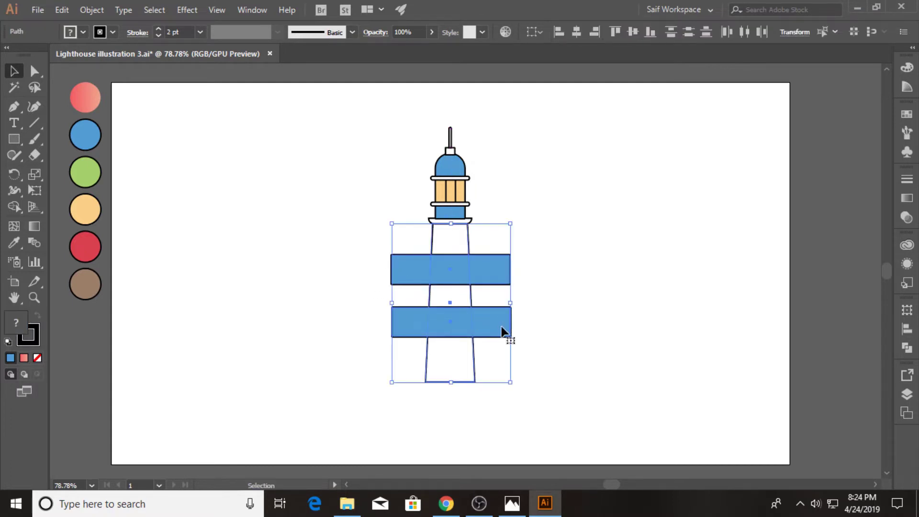
{"action": "left_click_drag", "start_coordinate": [458, 300], "coordinate": [615, 296]}
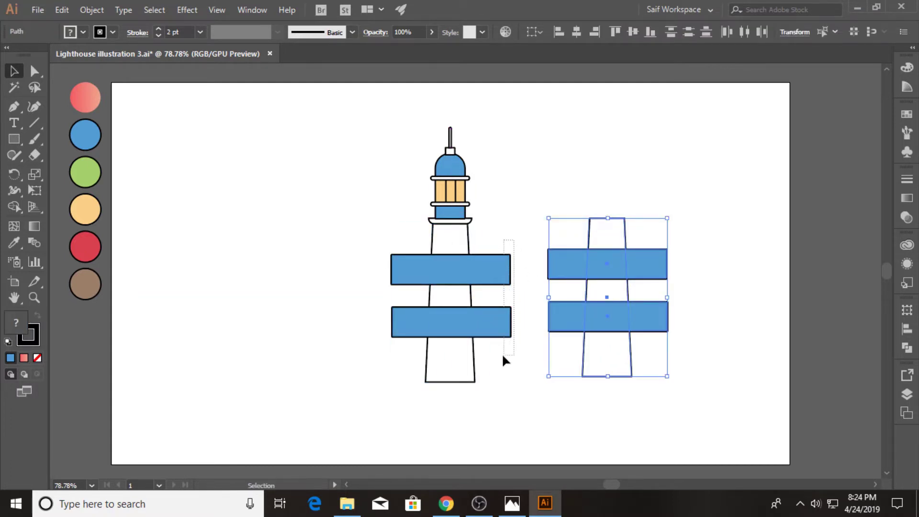
{"action": "left_click_drag", "start_coordinate": [502, 356], "coordinate": [503, 356]}
{"action": "key", "text": "Delete"}
Step: Use Shape Builder on the copy to remove overhangs and the white middle, leaving two blue bands
{"action": "left_click_drag", "start_coordinate": [563, 231], "coordinate": [704, 375]}
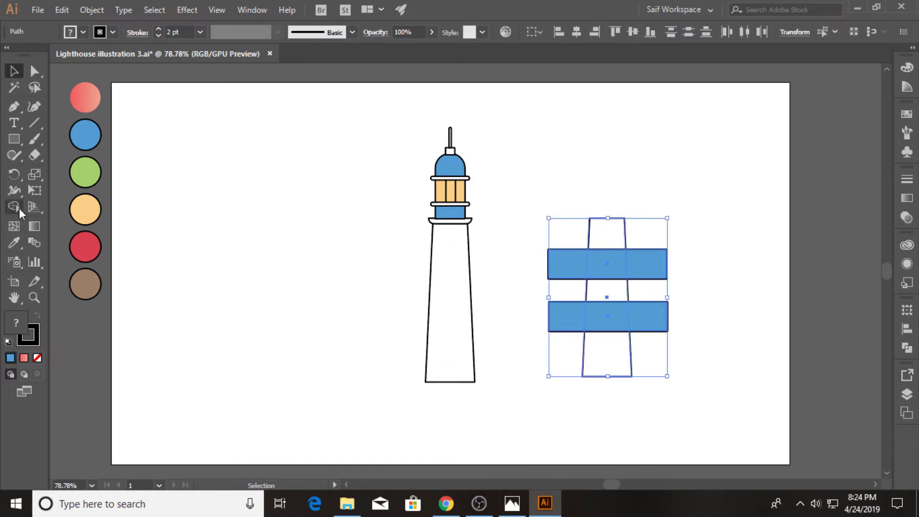
{"action": "left_click", "coordinate": [19, 209]}
{"action": "left_click", "coordinate": [565, 263], "text": "alt"}
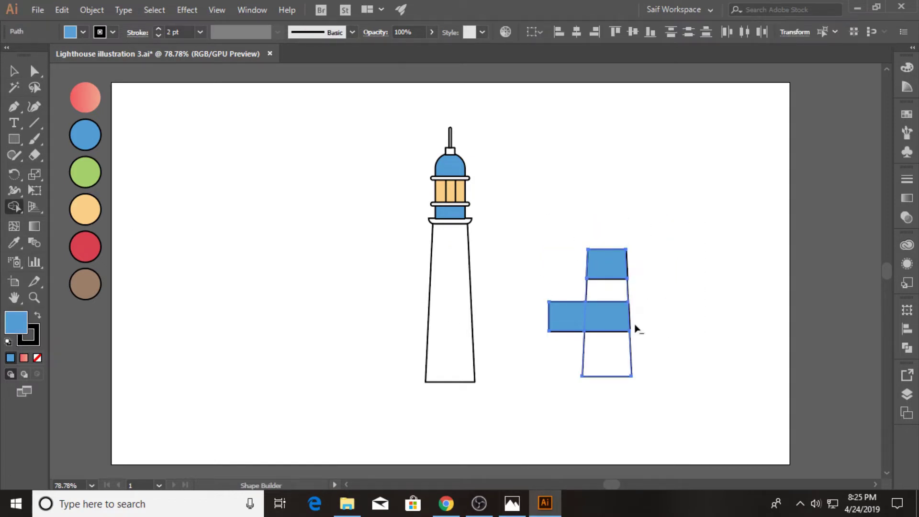
{"action": "left_click", "coordinate": [561, 316], "text": "alt"}
{"action": "left_click", "coordinate": [607, 290], "text": "alt"}
{"action": "left_click", "coordinate": [13, 71]}
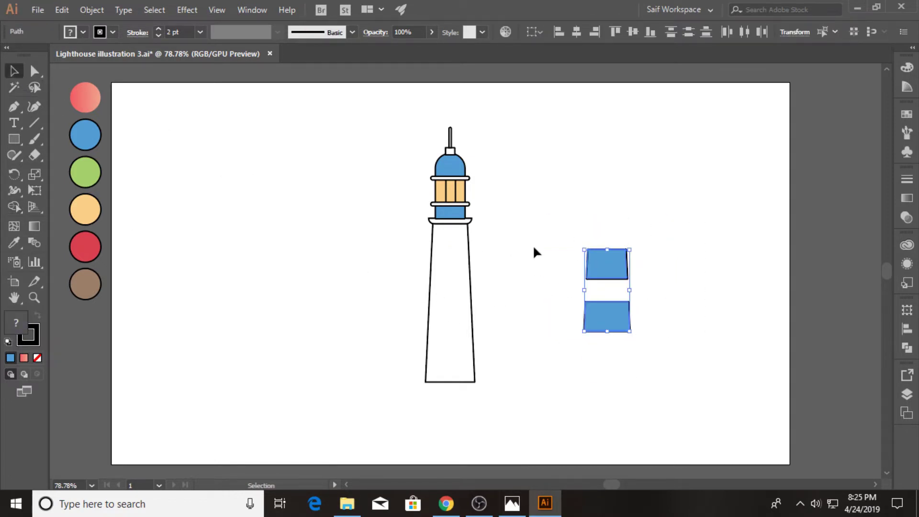
Step: Copy the two blue bands onto the lighthouse tower and nudge them to fit its edges
{"action": "left_click", "coordinate": [616, 269]}
{"action": "left_click", "coordinate": [609, 322], "text": "shift"}
{"action": "left_click_drag", "start_coordinate": [613, 316], "coordinate": [513, 317]}
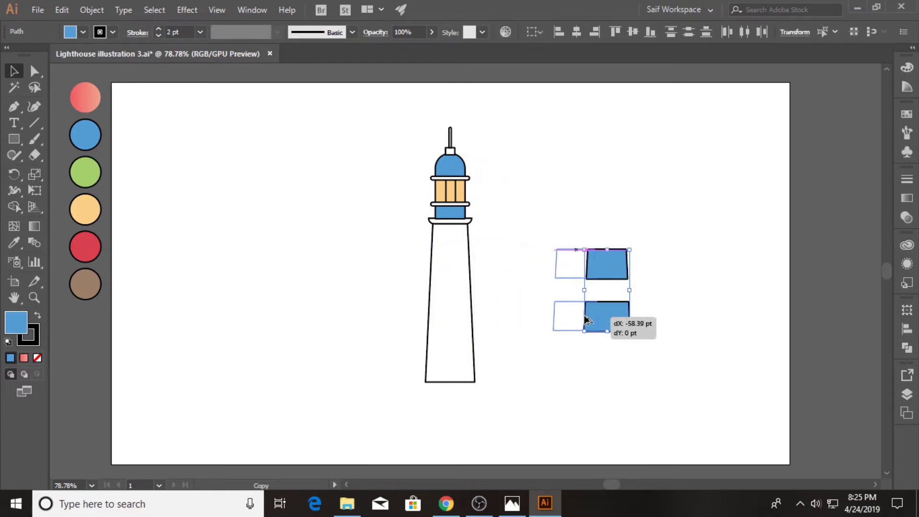
{"action": "mouse_move", "coordinate": [513, 318]}
{"action": "left_mouse_down"}
{"action": "mouse_move", "coordinate": [462, 327]}
{"action": "mouse_move", "coordinate": [457, 313]}
{"action": "left_mouse_up"}
{"action": "left_click", "coordinate": [450, 301]}
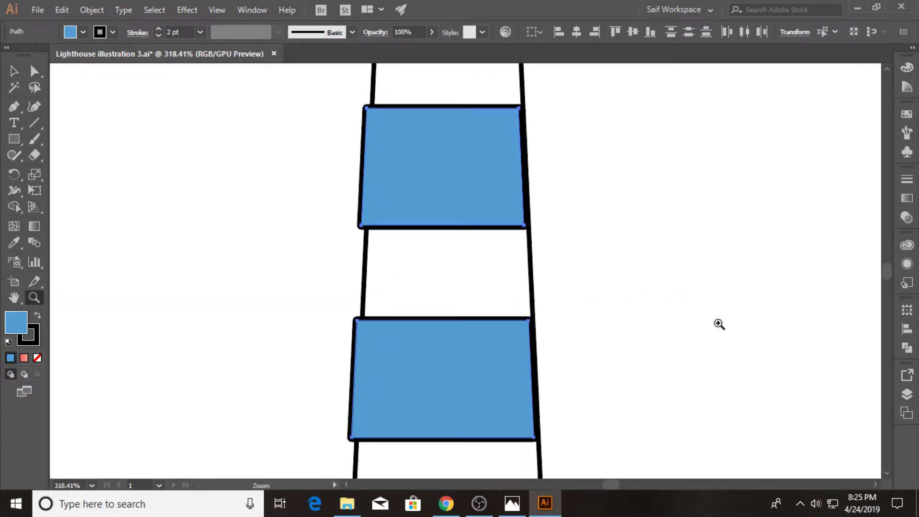
{"action": "left_click", "coordinate": [14, 71]}
{"action": "mouse_move", "coordinate": [391, 171]}
{"action": "left_mouse_down"}
{"action": "mouse_move", "coordinate": [412, 195]}
{"action": "mouse_move", "coordinate": [409, 214]}
{"action": "left_mouse_up"}
Step: Fit the artboard in view and delete the leftover blue band copies
{"action": "left_click", "coordinate": [34, 297]}
{"action": "left_click", "coordinate": [630, 283], "text": "alt"}
{"action": "key", "text": "ctrl+0"}
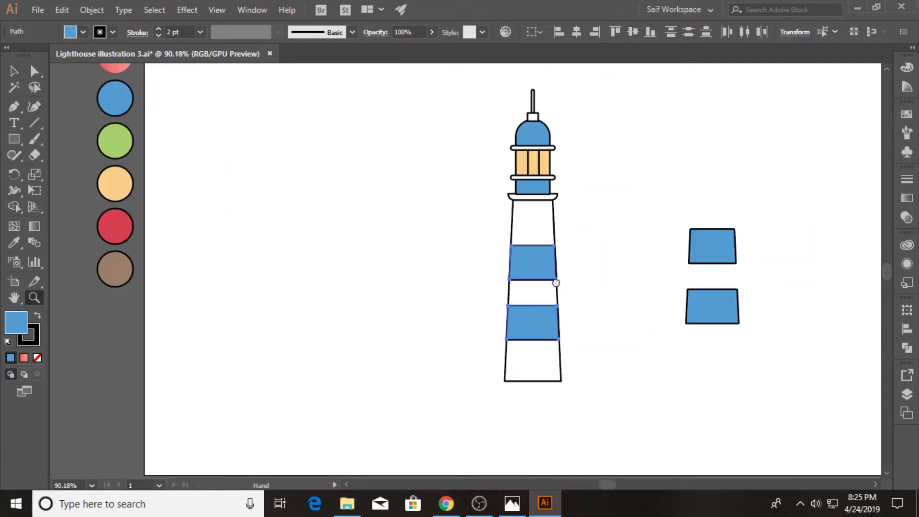
{"action": "key", "text": "v"}
{"action": "left_click_drag", "start_coordinate": [562, 220], "coordinate": [671, 330]}
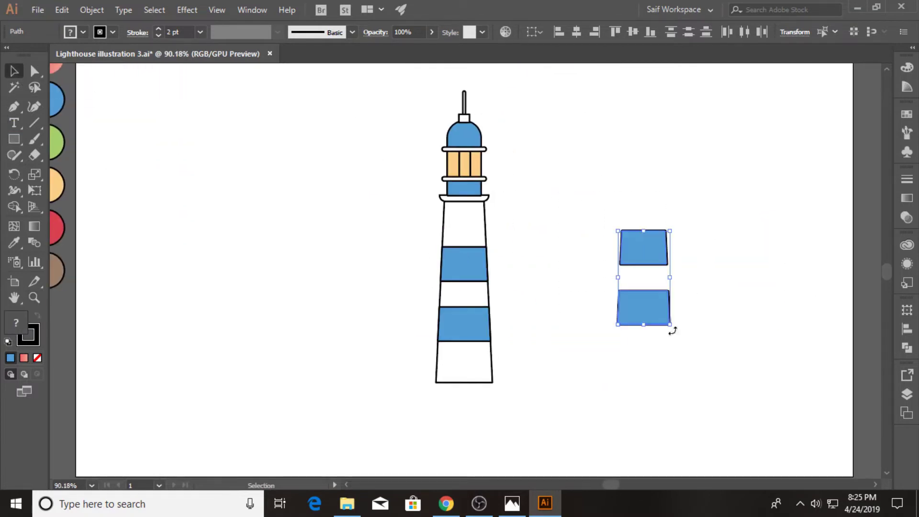
{"action": "key", "text": "Delete"}
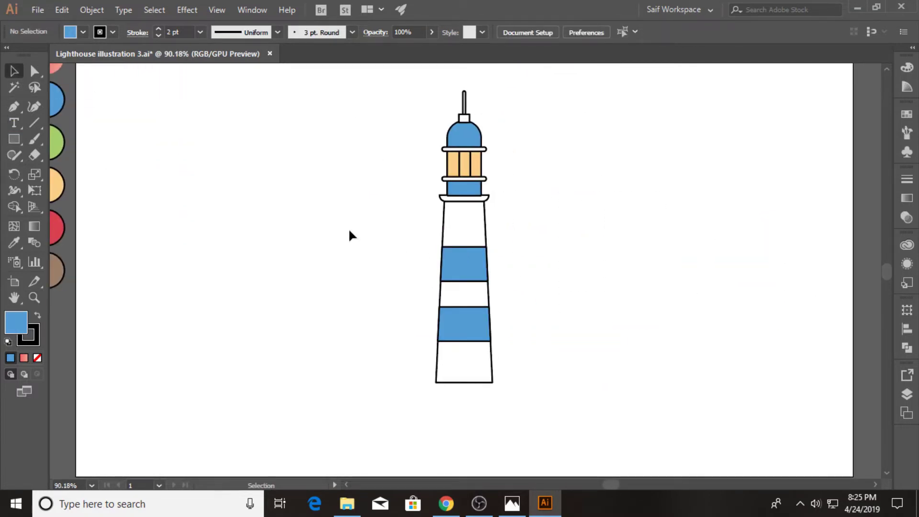
Step: Draw a rectangle in the lighthouse base and round its top into an arch
{"action": "scroll", "coordinate": [347, 234], "scroll_direction": "up", "scroll_amount": 3}
{"action": "scroll", "coordinate": [249, 258], "scroll_direction": "down", "scroll_amount": 3}
{"action": "left_click", "coordinate": [17, 139]}
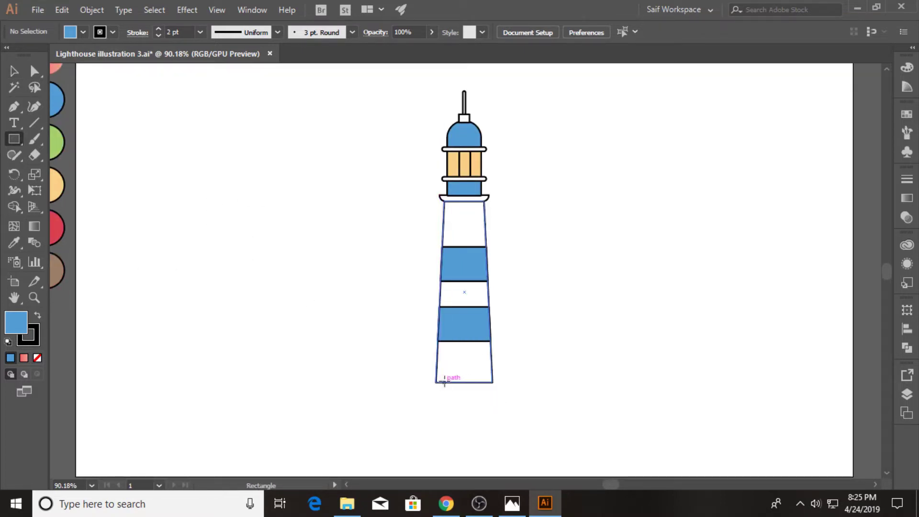
{"action": "left_click_drag", "start_coordinate": [441, 381], "coordinate": [487, 342]}
{"action": "left_click", "coordinate": [12, 74]}
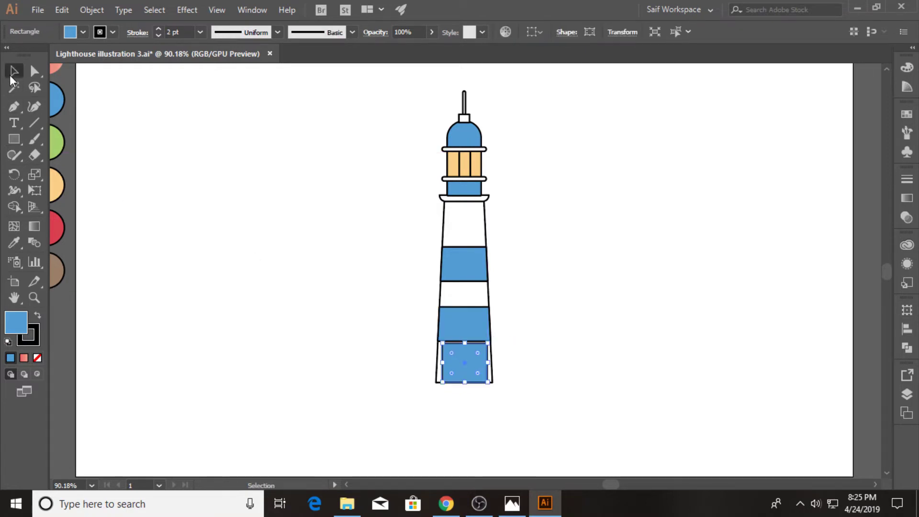
{"action": "left_click", "coordinate": [401, 375]}
{"action": "key", "text": "a"}
{"action": "left_click", "coordinate": [457, 361]}
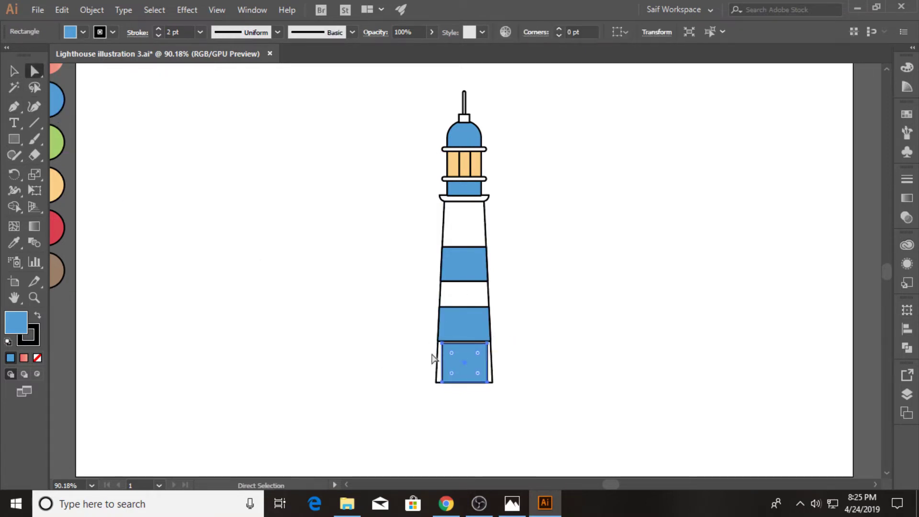
{"action": "mouse_move", "coordinate": [444, 346]}
{"action": "left_mouse_down"}
{"action": "mouse_move", "coordinate": [485, 354]}
{"action": "mouse_move", "coordinate": [472, 380]}
{"action": "left_mouse_up"}
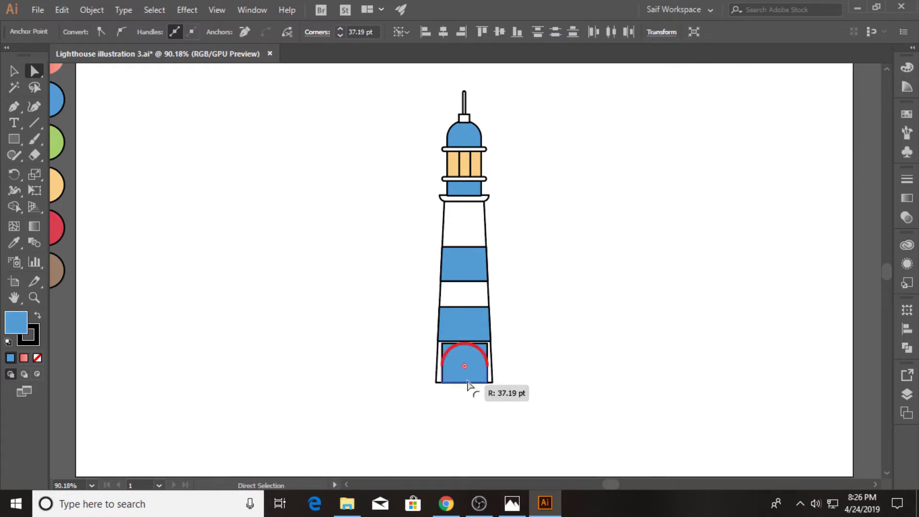
Step: Fill the arch with the brown circle's colour and place a copy left of the lighthouse
{"action": "left_click_drag", "start_coordinate": [138, 284], "coordinate": [195, 272]}
{"action": "left_click", "coordinate": [14, 243]}
{"action": "left_click", "coordinate": [103, 259]}
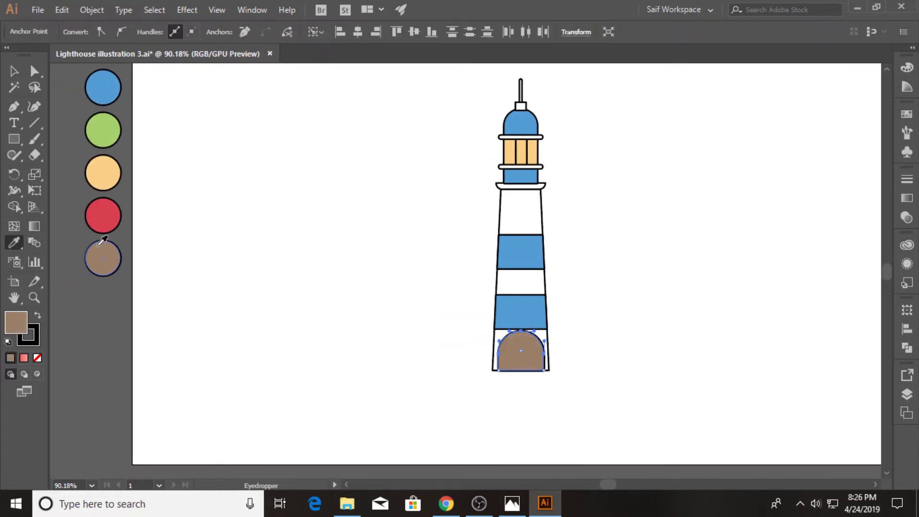
{"action": "left_click", "coordinate": [14, 72]}
{"action": "left_click", "coordinate": [418, 328]}
{"action": "left_click_drag", "start_coordinate": [527, 357], "coordinate": [348, 345]}
{"action": "left_click", "coordinate": [31, 120]}
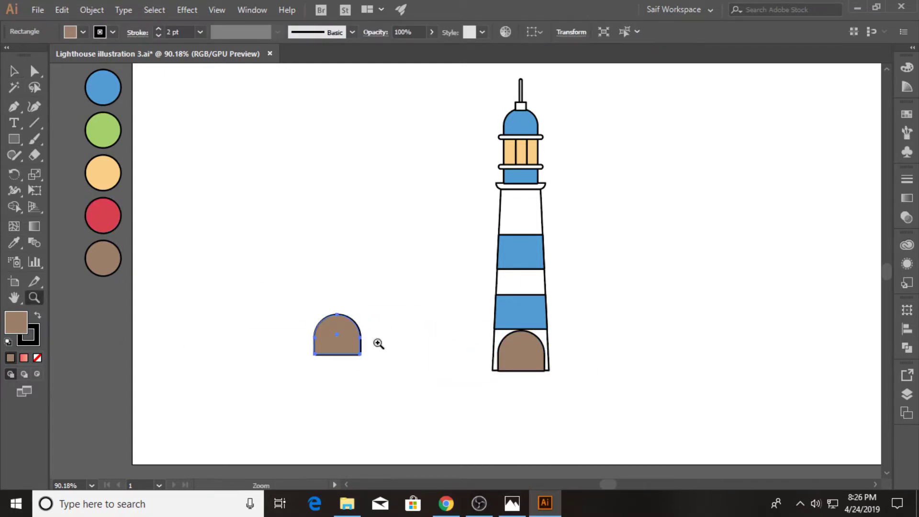
{"action": "scroll", "coordinate": [377, 345], "scroll_direction": "up", "scroll_amount": 3}
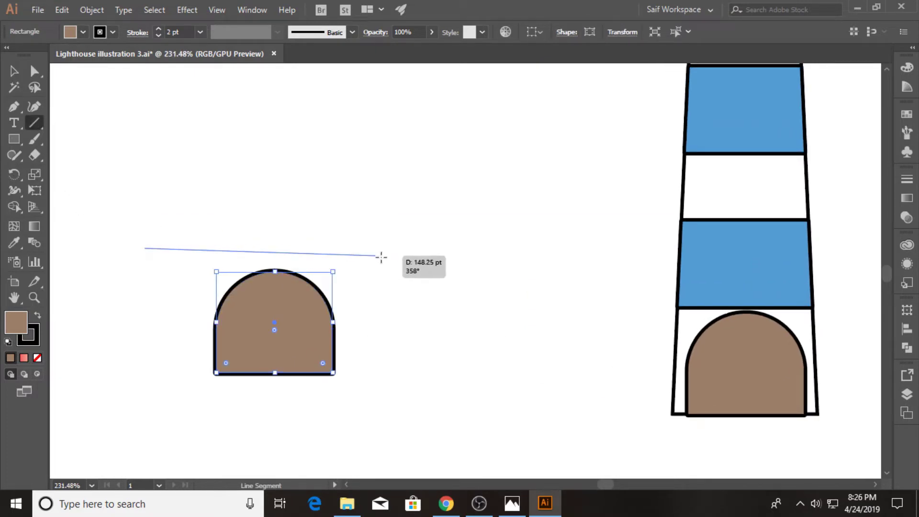
Step: Draw a horizontal line above the copied arch and duplicate it into evenly spaced lines
{"action": "left_click_drag", "start_coordinate": [145, 247], "coordinate": [432, 248]}
{"action": "left_click", "coordinate": [14, 71]}
{"action": "left_click", "coordinate": [285, 239]}
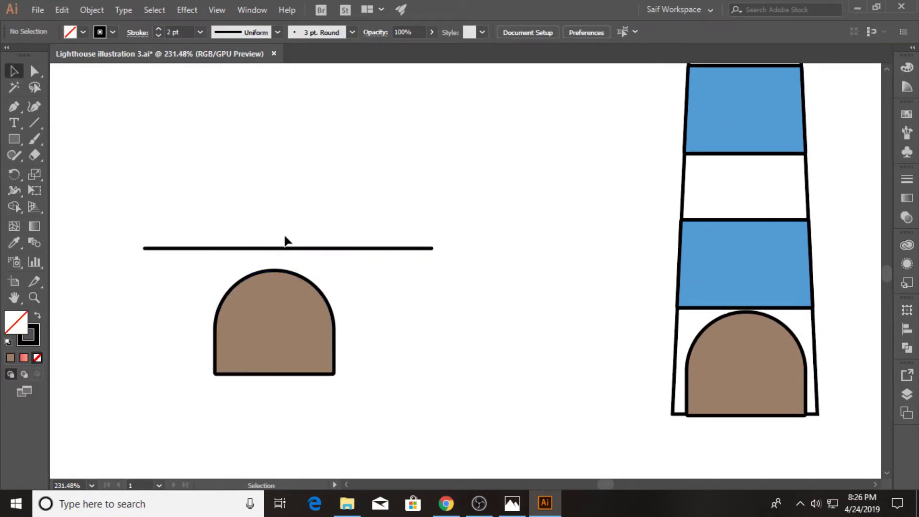
{"action": "left_click_drag", "start_coordinate": [316, 252], "coordinate": [318, 265]}
{"action": "key", "text": "ctrl+d"}
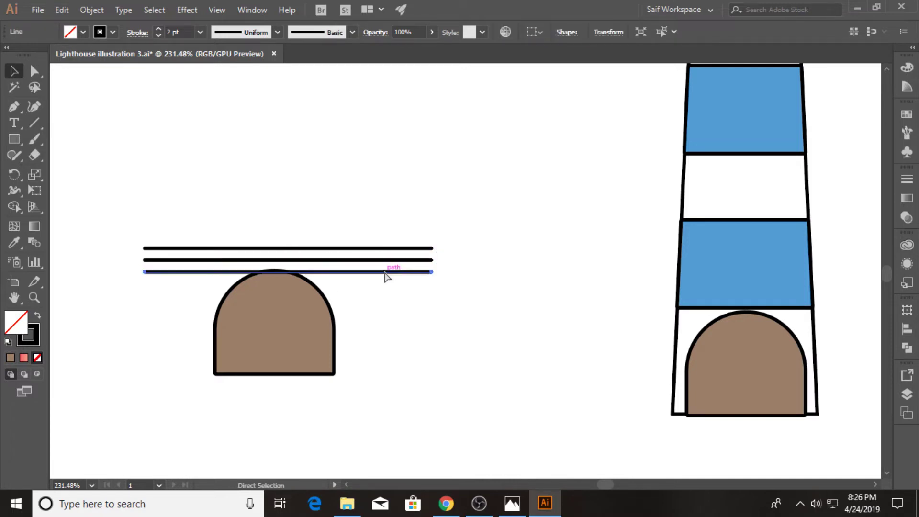
{"action": "key", "text": "ctrl+d"}
{"action": "key", "text": "ctrl+d"}
{"action": "key", "text": "ctrl+d"}
{"action": "key", "text": "ctrl+d"}
{"action": "key", "text": "ctrl+d"}
{"action": "key", "text": "ctrl+d"}
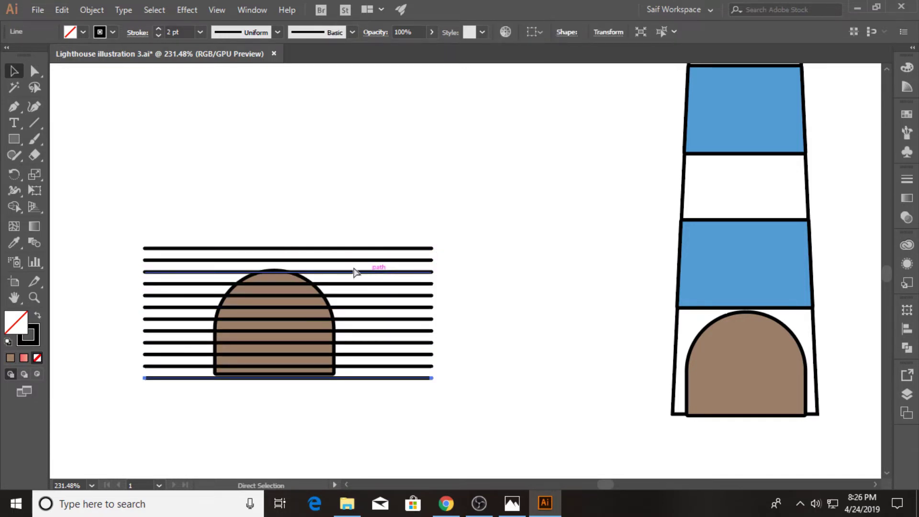
{"action": "key", "text": "ctrl+a"}
Step: Bring the copied brown arch in front of the lines, then select all the lines
{"action": "left_click", "coordinate": [320, 409]}
{"action": "left_click", "coordinate": [330, 369]}
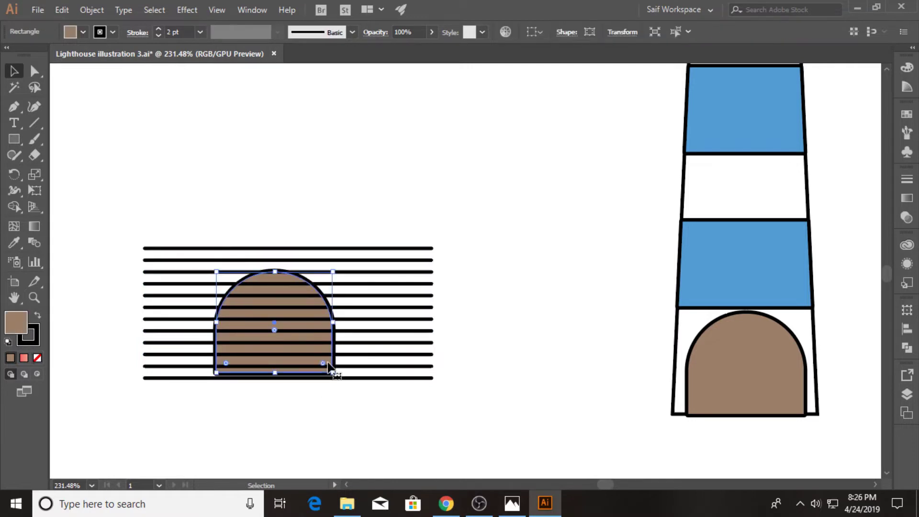
{"action": "right_click", "coordinate": [329, 365]}
{"action": "mouse_move", "coordinate": [392, 289]}
{"action": "left_click", "coordinate": [507, 289]}
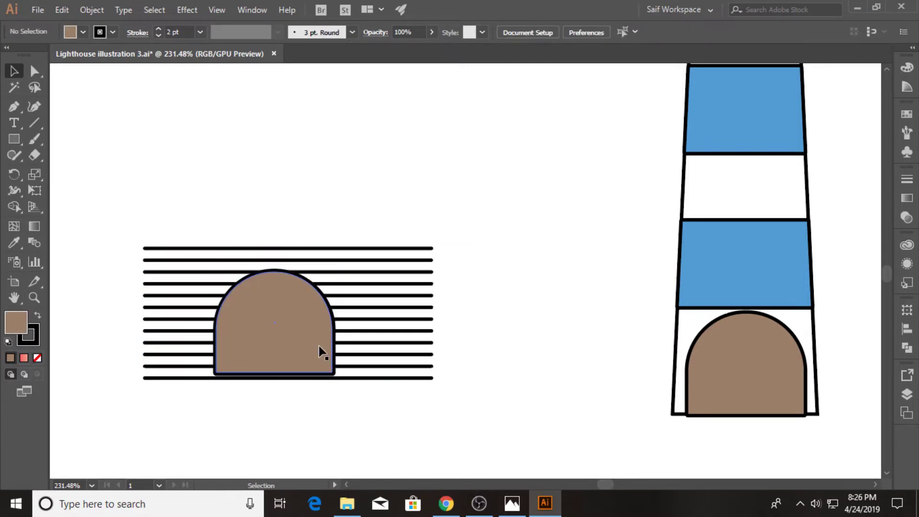
{"action": "left_click_drag", "start_coordinate": [260, 228], "coordinate": [381, 400]}
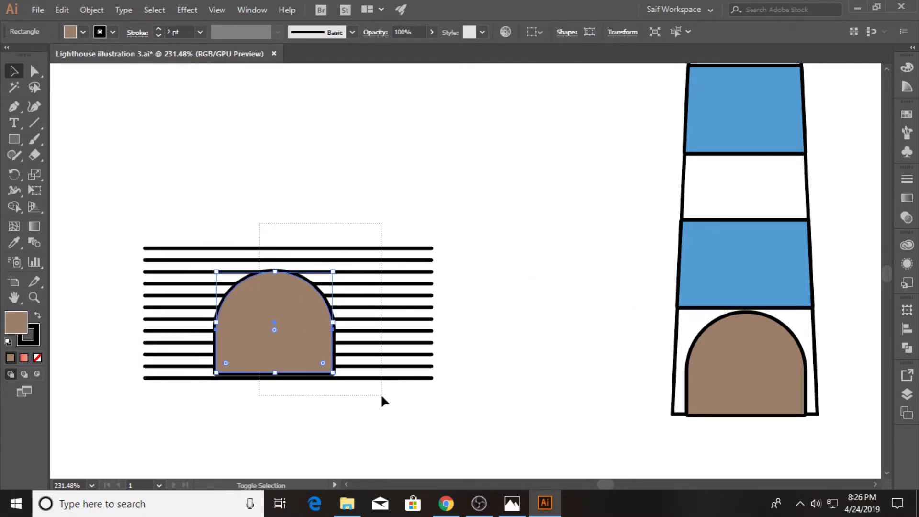
{"action": "right_click", "coordinate": [294, 307]}
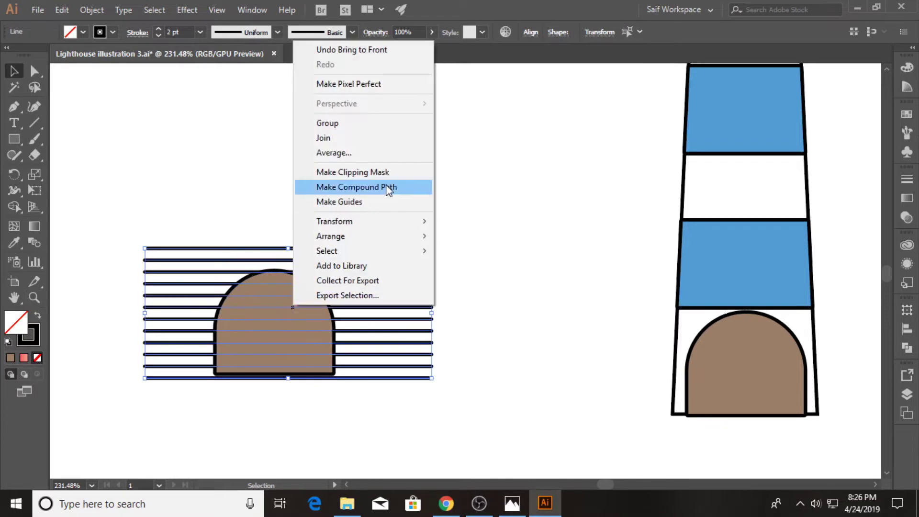
Step: Give the horizontal lines a deep brown stroke
{"action": "left_click", "coordinate": [475, 184]}
{"action": "left_click", "coordinate": [112, 32]}
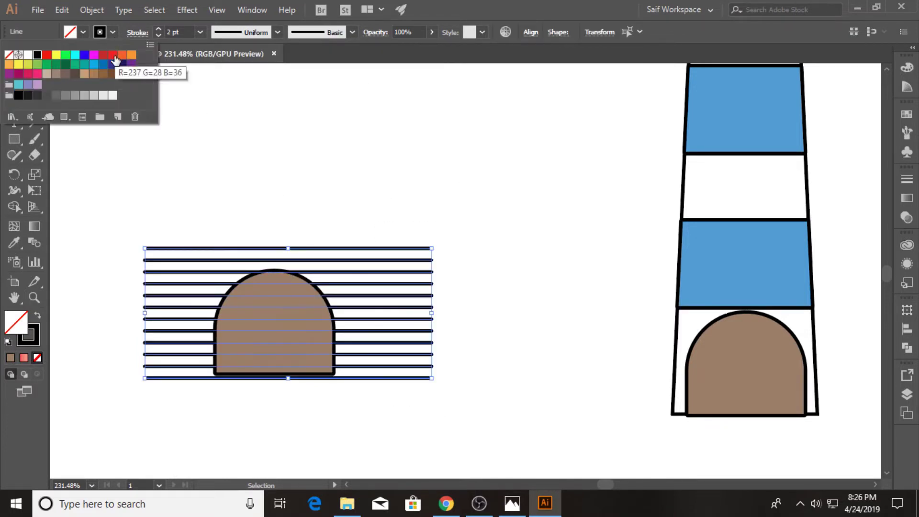
{"action": "left_click", "coordinate": [132, 75]}
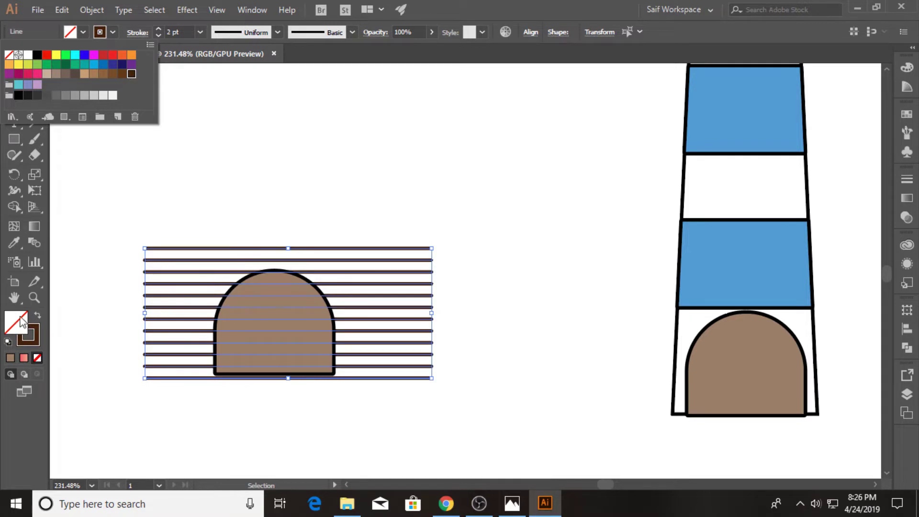
{"action": "double_click", "coordinate": [37, 334]}
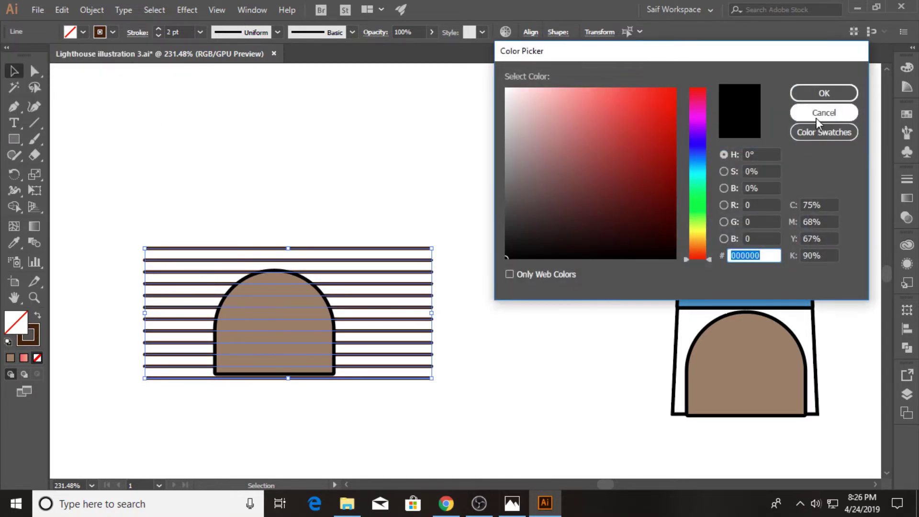
{"action": "left_click", "coordinate": [816, 114]}
{"action": "left_click", "coordinate": [38, 334]}
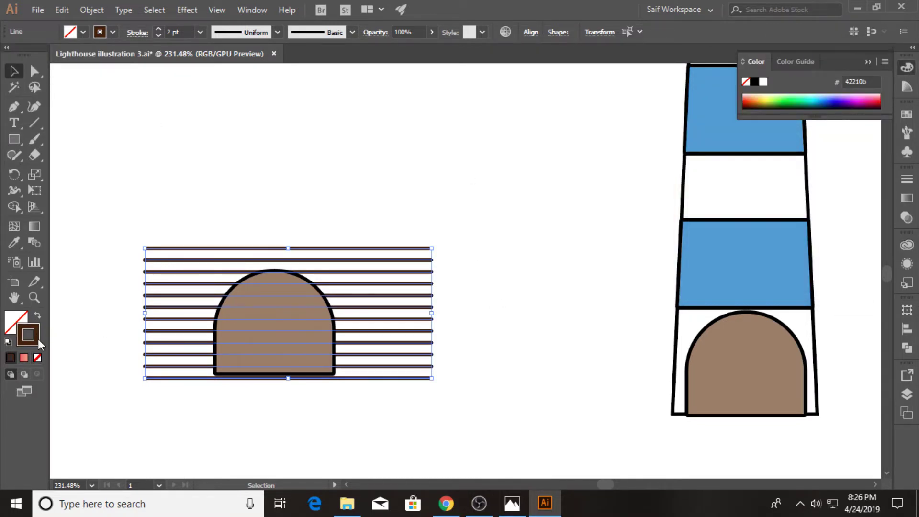
{"action": "double_click", "coordinate": [38, 338]}
{"action": "mouse_move", "coordinate": [643, 215]}
{"action": "left_mouse_down"}
{"action": "mouse_move", "coordinate": [650, 225]}
{"action": "mouse_move", "coordinate": [635, 217]}
{"action": "left_mouse_up"}
{"action": "left_click", "coordinate": [823, 93]}
Step: Select the lines with the arch and clip the lines inside the arch shape
{"action": "left_click", "coordinate": [330, 214]}
{"action": "left_click", "coordinate": [254, 324]}
{"action": "left_click_drag", "start_coordinate": [282, 223], "coordinate": [375, 400]}
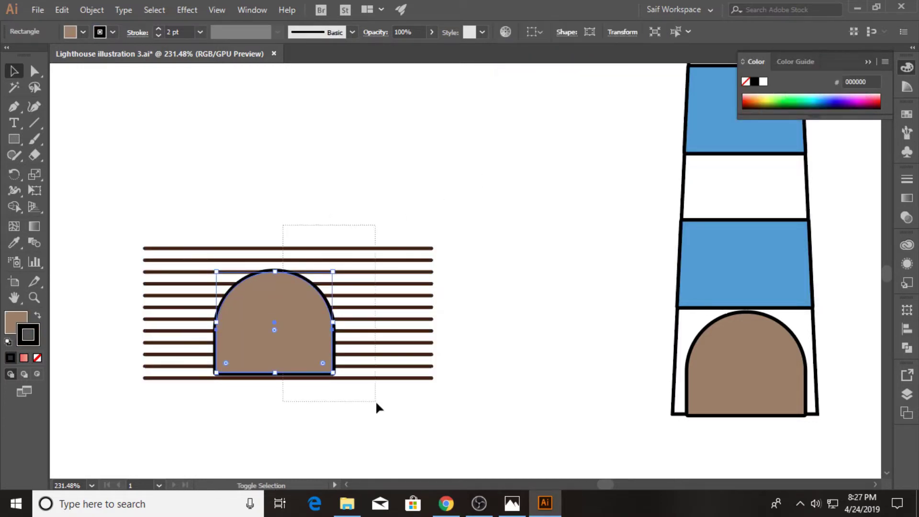
{"action": "right_click", "coordinate": [286, 309]}
{"action": "left_click", "coordinate": [366, 204]}
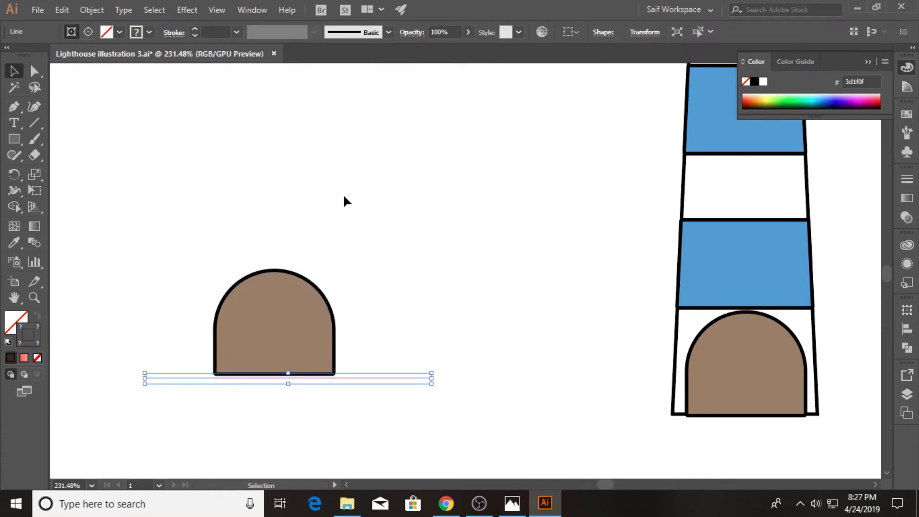
{"action": "key", "text": "ctrl+z"}
{"action": "left_click", "coordinate": [308, 425]}
{"action": "left_click_drag", "start_coordinate": [322, 427], "coordinate": [266, 287]}
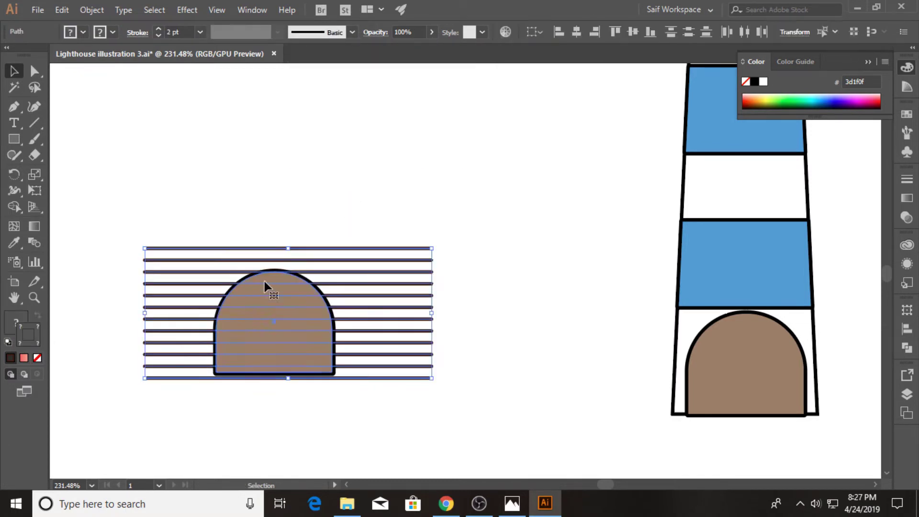
{"action": "right_click", "coordinate": [292, 305]}
{"action": "left_click", "coordinate": [370, 171]}
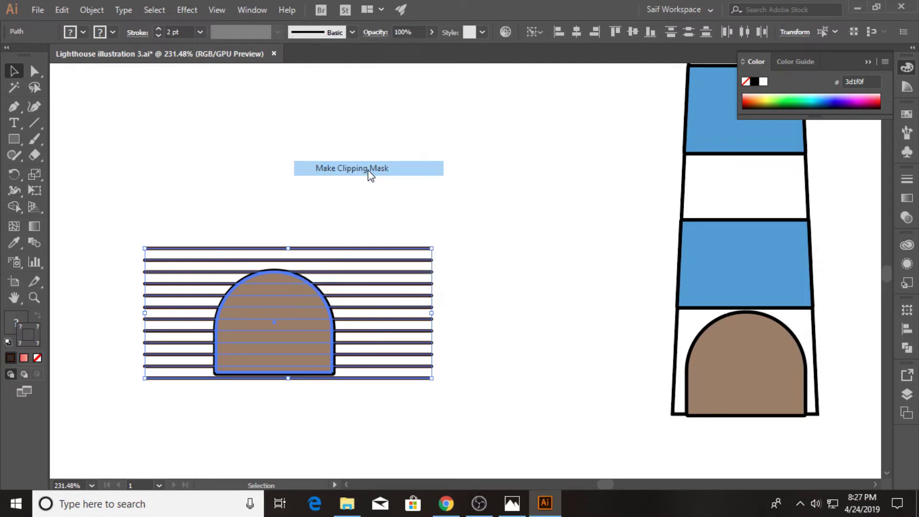
Step: Move the striped arch onto the lighthouse door and zoom in on the base
{"action": "left_click_drag", "start_coordinate": [321, 323], "coordinate": [783, 340]}
{"action": "left_click", "coordinate": [589, 324]}
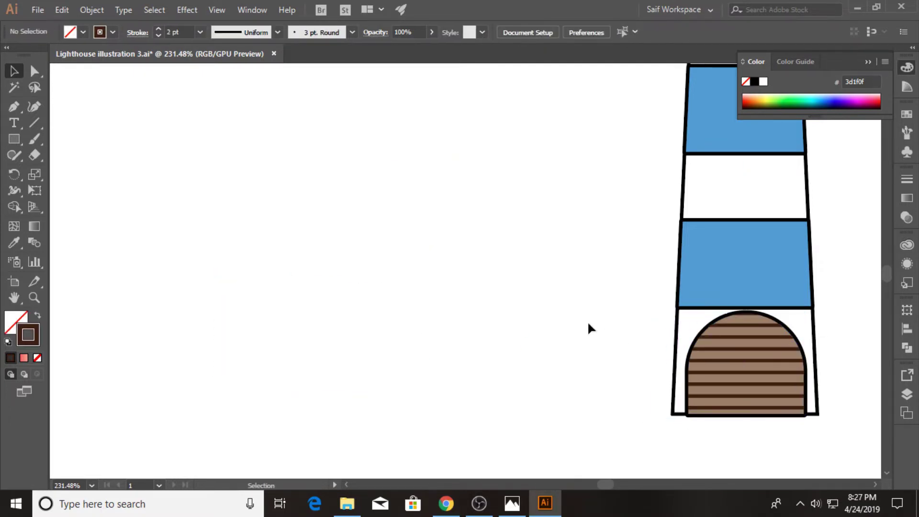
{"action": "left_click", "coordinate": [34, 297]}
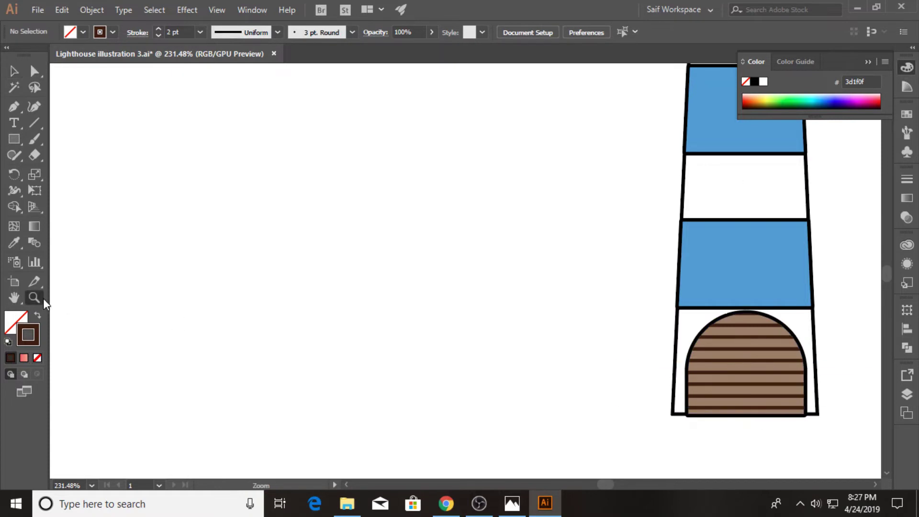
{"action": "left_click_drag", "start_coordinate": [531, 287], "coordinate": [381, 288]}
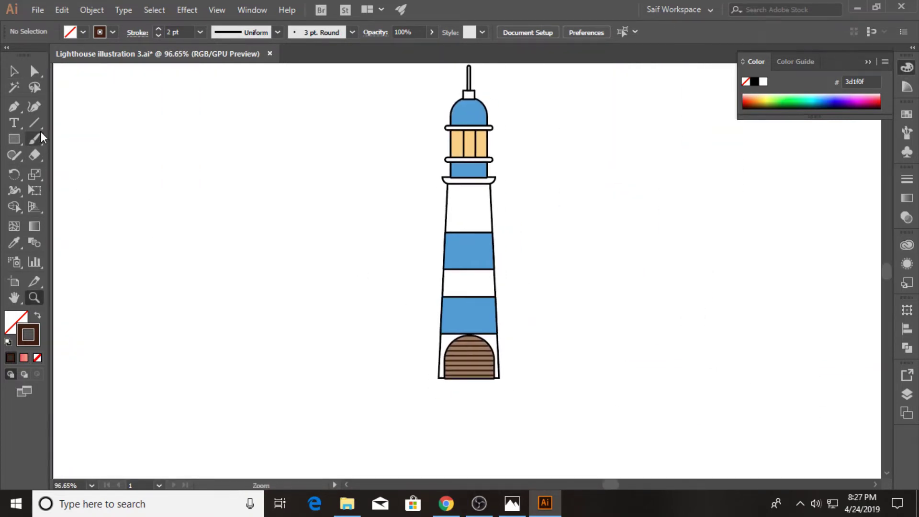
{"action": "left_click_drag", "start_coordinate": [413, 358], "coordinate": [533, 361]}
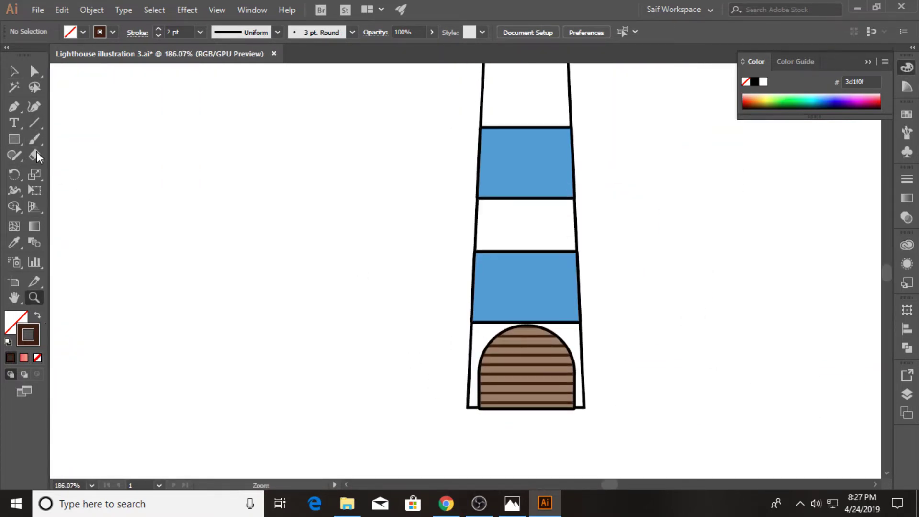
{"action": "left_click", "coordinate": [14, 71]}
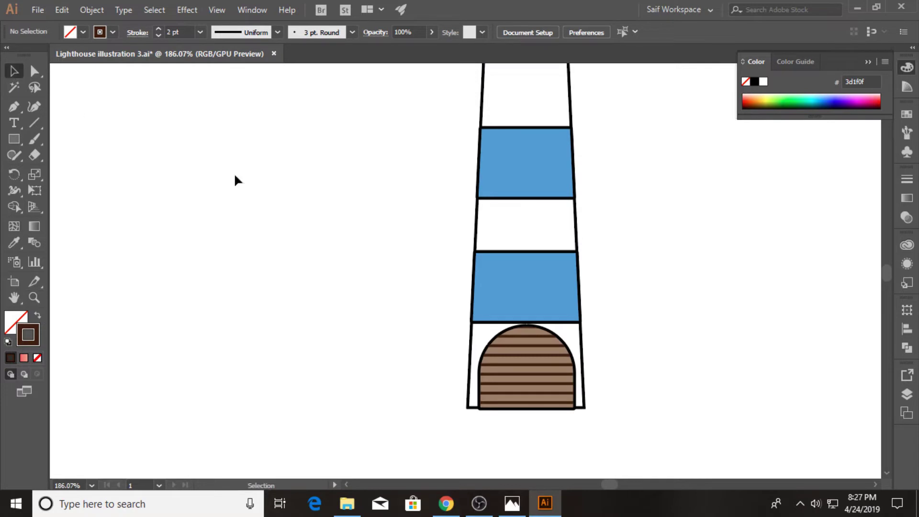
{"action": "left_click", "coordinate": [565, 393]}
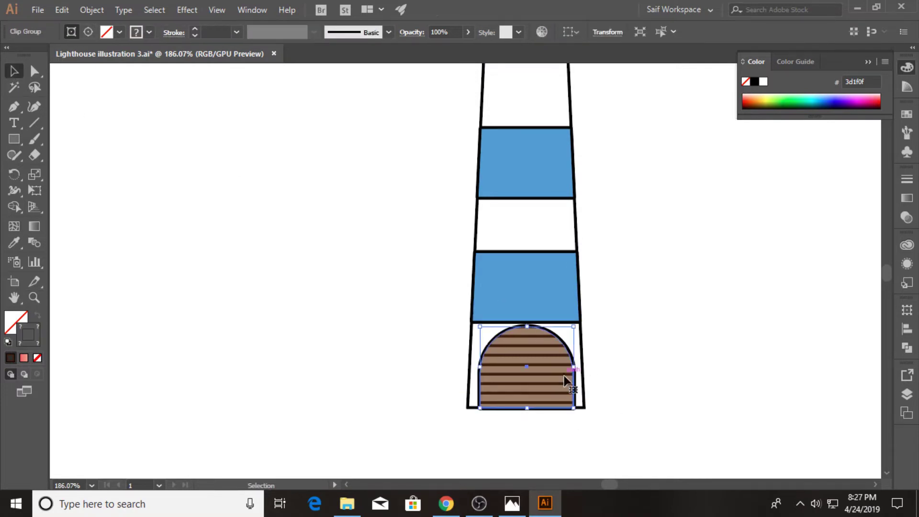
{"action": "left_click", "coordinate": [553, 350], "text": "shift"}
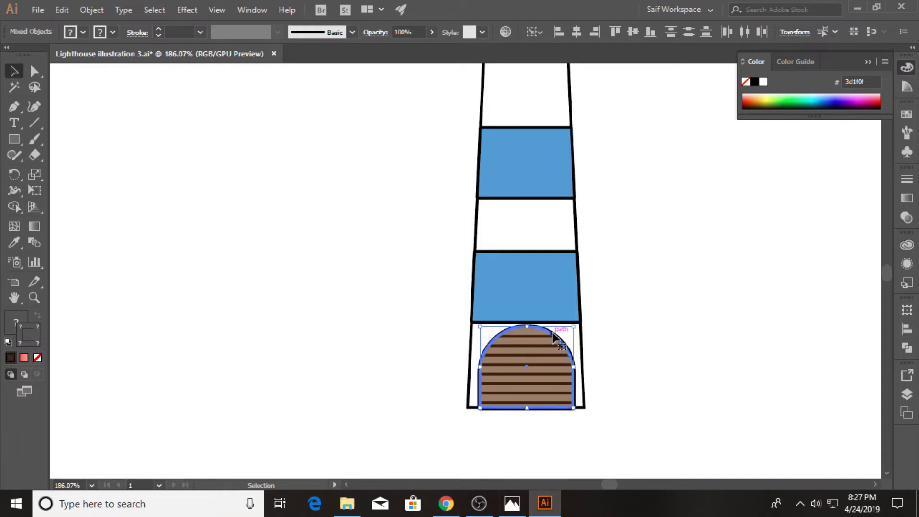
Step: Nudge the striped door group slightly upward
{"action": "left_click", "coordinate": [594, 378]}
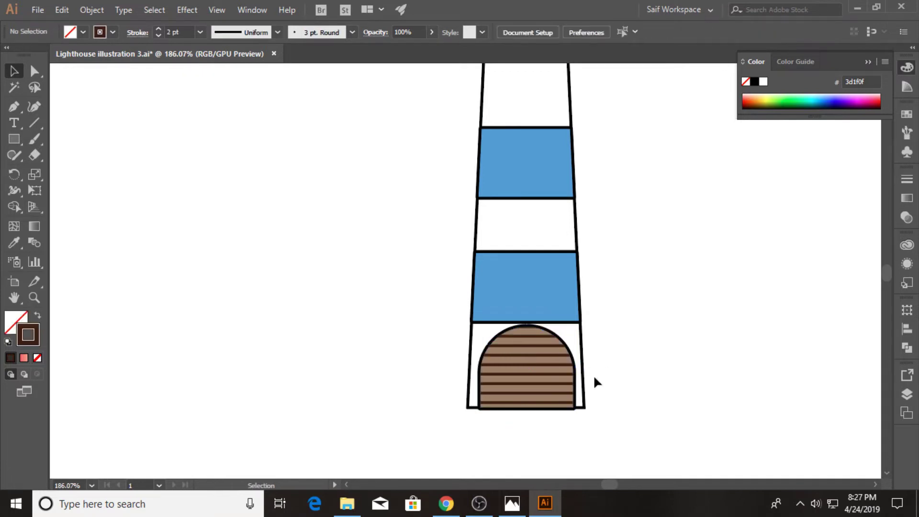
{"action": "left_click", "coordinate": [555, 408]}
{"action": "left_click_drag", "start_coordinate": [554, 407], "coordinate": [555, 406]}
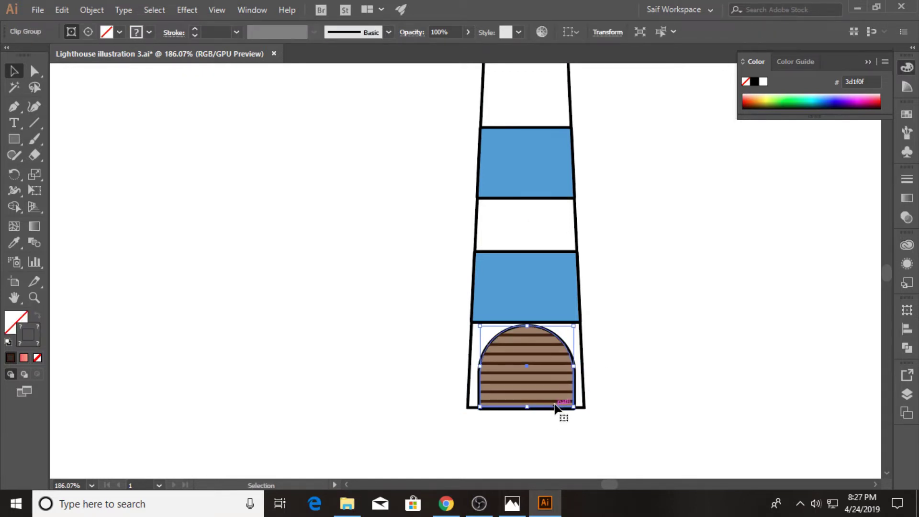
{"action": "left_click", "coordinate": [552, 407]}
{"action": "left_click", "coordinate": [546, 415]}
{"action": "key", "text": "Up"}
{"action": "key", "text": "Up"}
{"action": "left_click", "coordinate": [544, 413]}
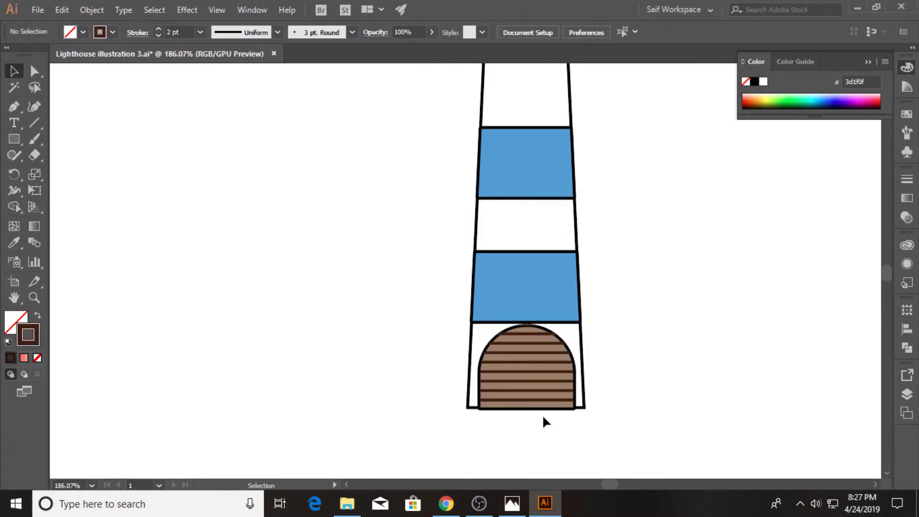
{"action": "left_click", "coordinate": [548, 414]}
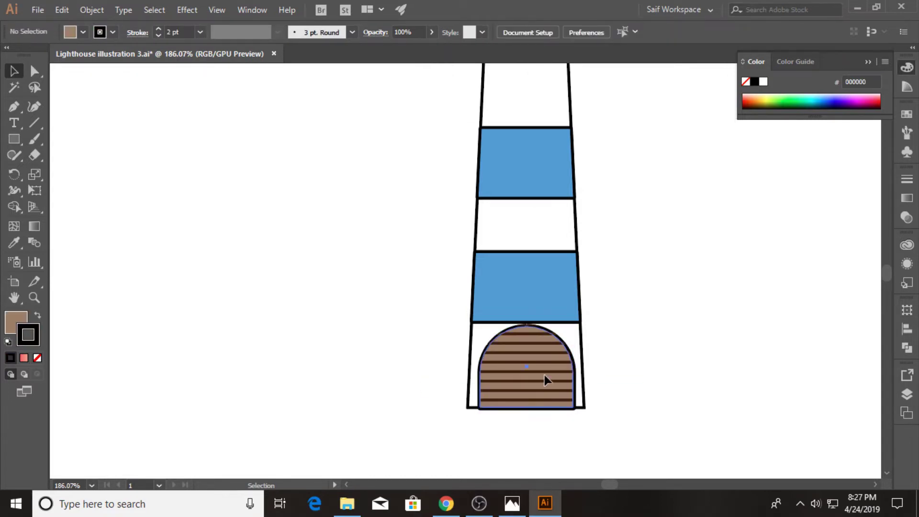
Step: Realign the brown arch over the stripes and clip them inside it with Ctrl+7
{"action": "left_click_drag", "start_coordinate": [544, 375], "coordinate": [615, 375]}
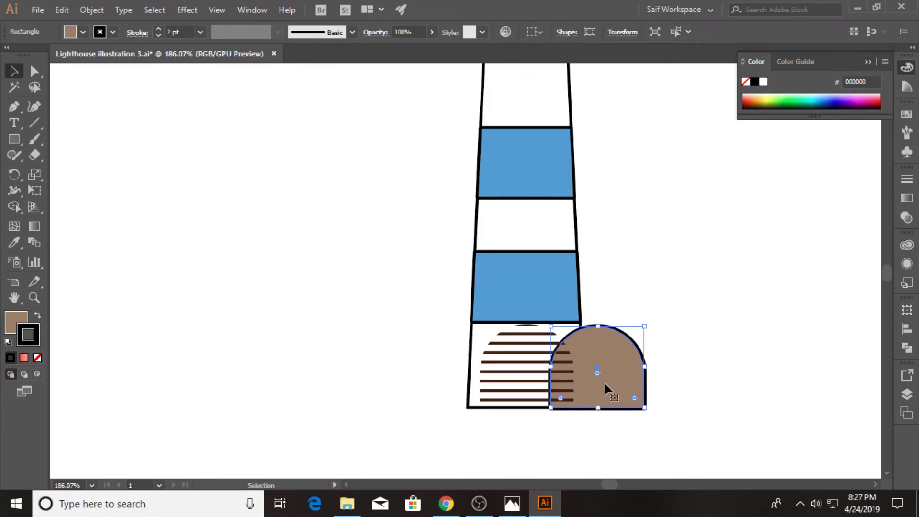
{"action": "left_click_drag", "start_coordinate": [604, 383], "coordinate": [534, 384]}
{"action": "left_click", "coordinate": [603, 364]}
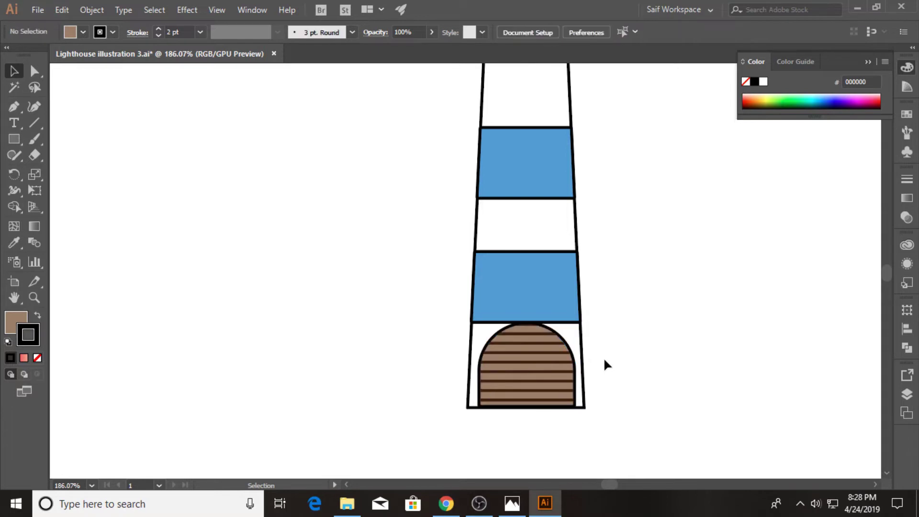
{"action": "left_click_drag", "start_coordinate": [584, 359], "coordinate": [561, 369]}
{"action": "key", "text": "ctrl+7"}
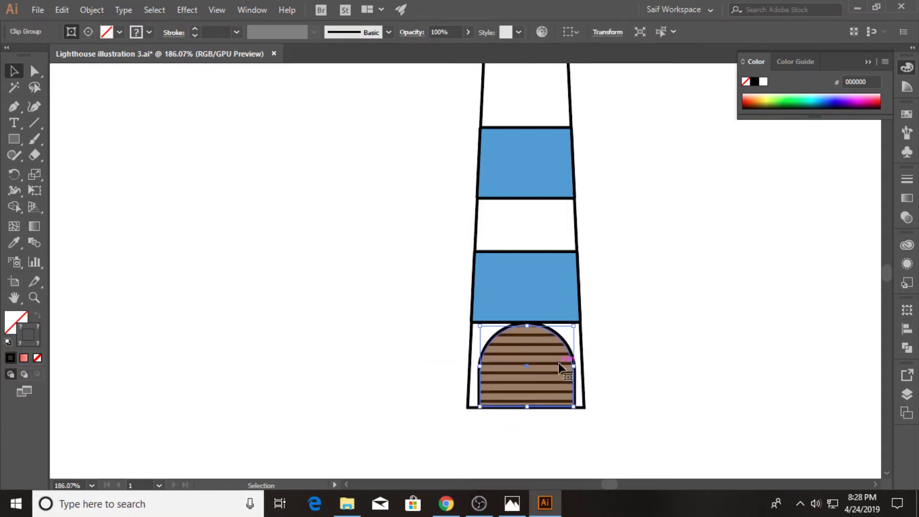
{"action": "left_click", "coordinate": [203, 263]}
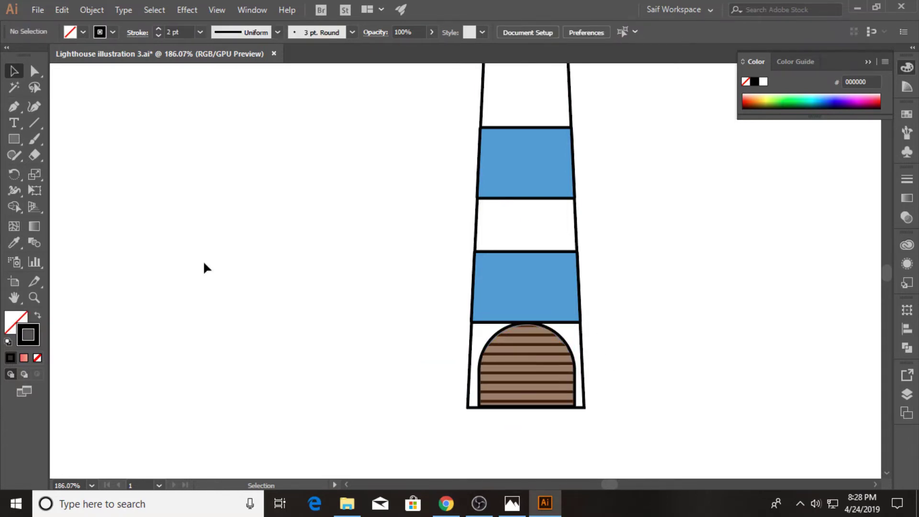
Step: Draw a 4 pt vertical line down the door's centre in the door's dark brown
{"action": "left_click", "coordinate": [34, 123]}
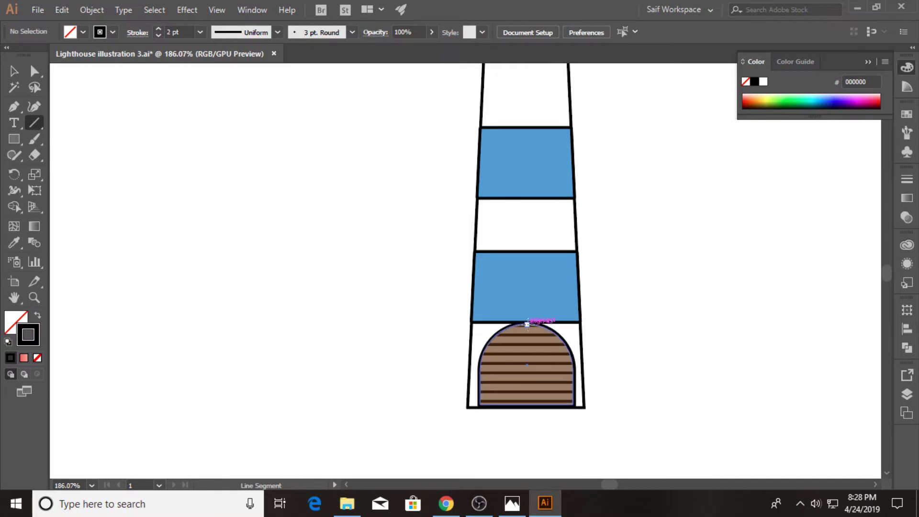
{"action": "left_click_drag", "start_coordinate": [527, 323], "coordinate": [527, 407]}
{"action": "left_click", "coordinate": [198, 30]}
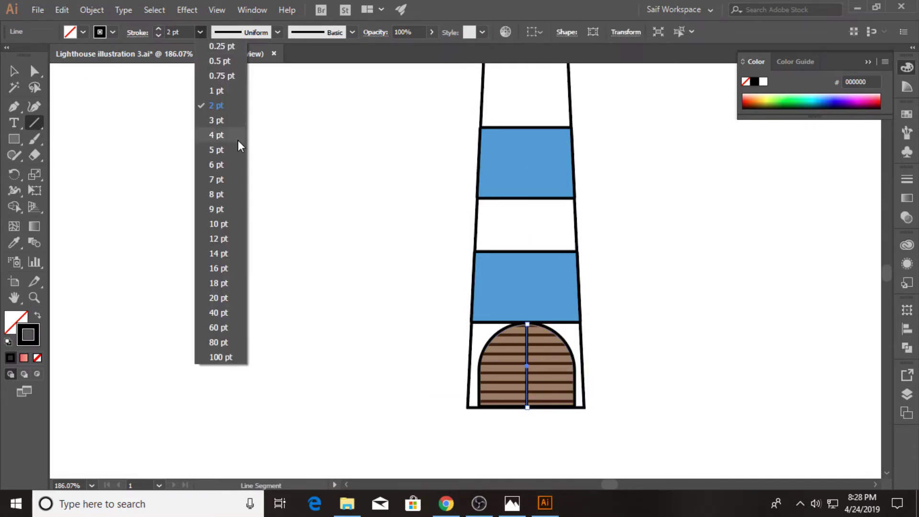
{"action": "left_click", "coordinate": [225, 137]}
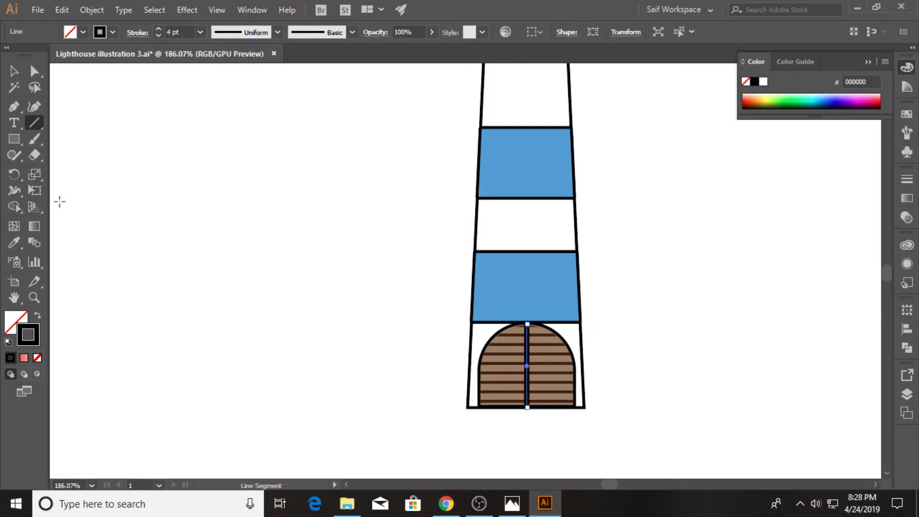
{"action": "left_click", "coordinate": [14, 242]}
{"action": "left_click", "coordinate": [501, 350]}
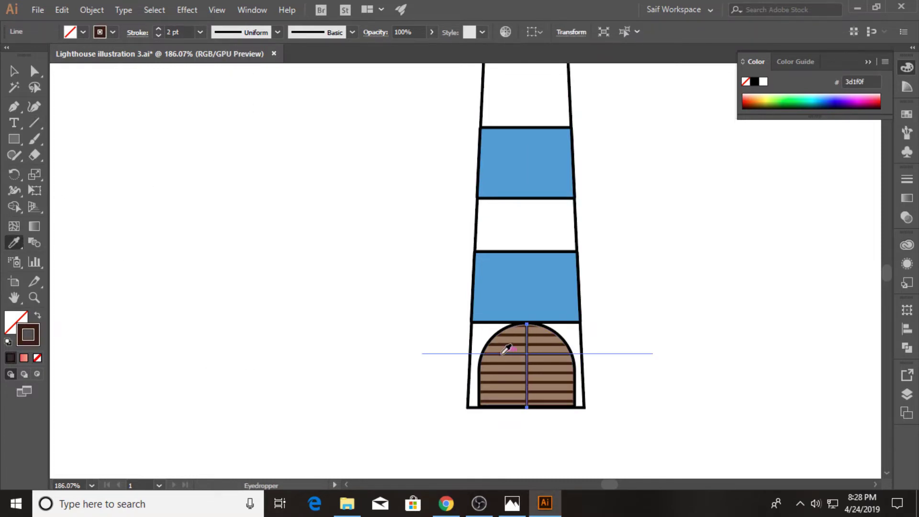
{"action": "left_click", "coordinate": [198, 32]}
{"action": "left_click", "coordinate": [225, 134]}
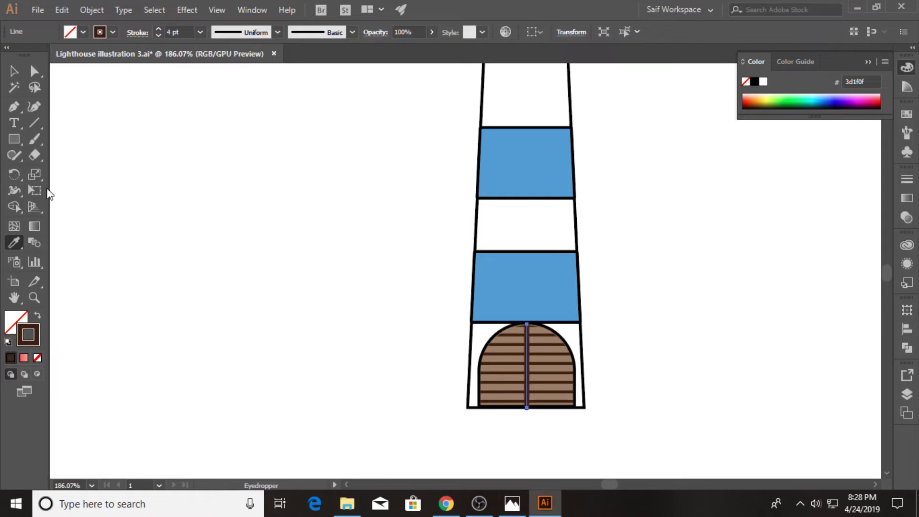
{"action": "left_click", "coordinate": [34, 297]}
{"action": "left_click", "coordinate": [268, 259], "text": "alt"}
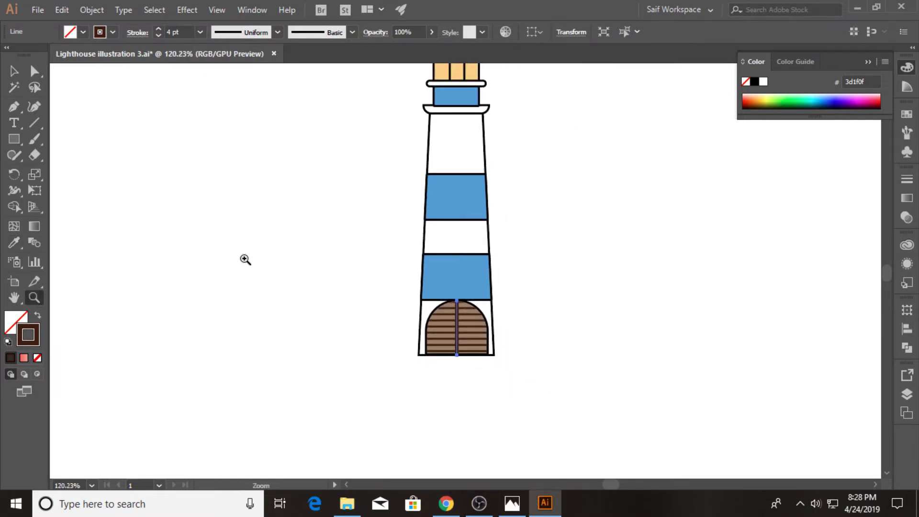
Step: Select the block under the antenna, both lantern rails and the gallery base
{"action": "left_click_drag", "start_coordinate": [392, 136], "coordinate": [330, 272]}
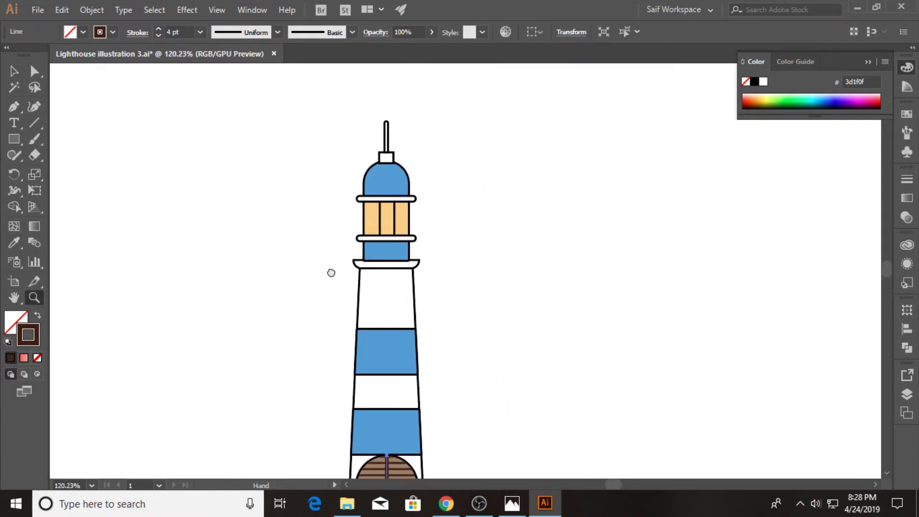
{"action": "left_click", "coordinate": [14, 71]}
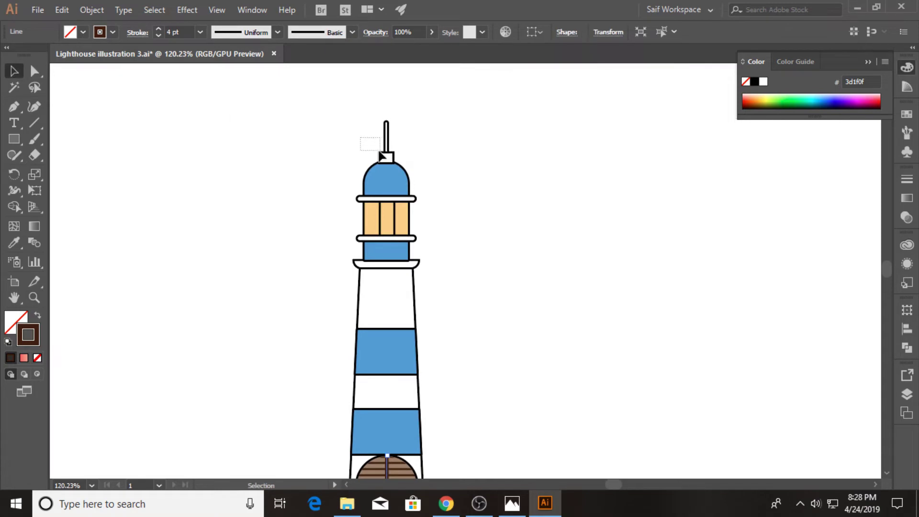
{"action": "left_click_drag", "start_coordinate": [381, 156], "coordinate": [382, 157]}
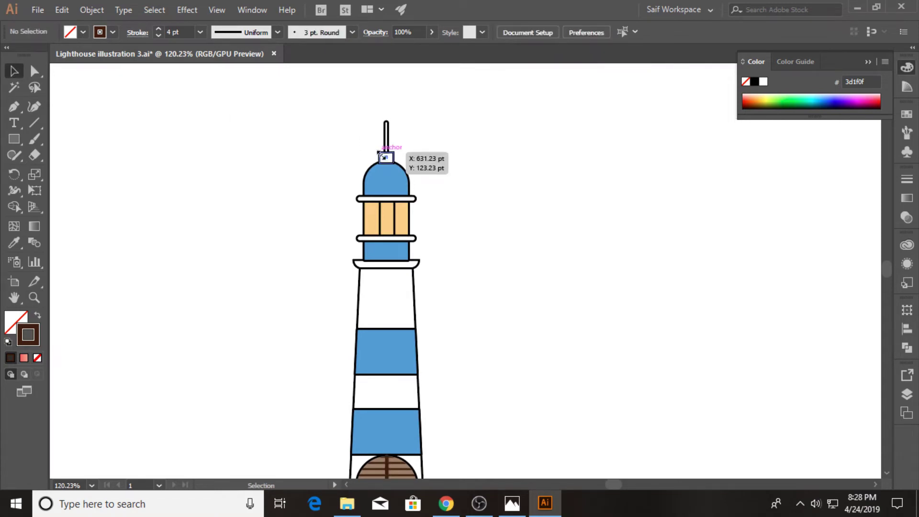
{"action": "left_click", "coordinate": [401, 199], "text": "shift"}
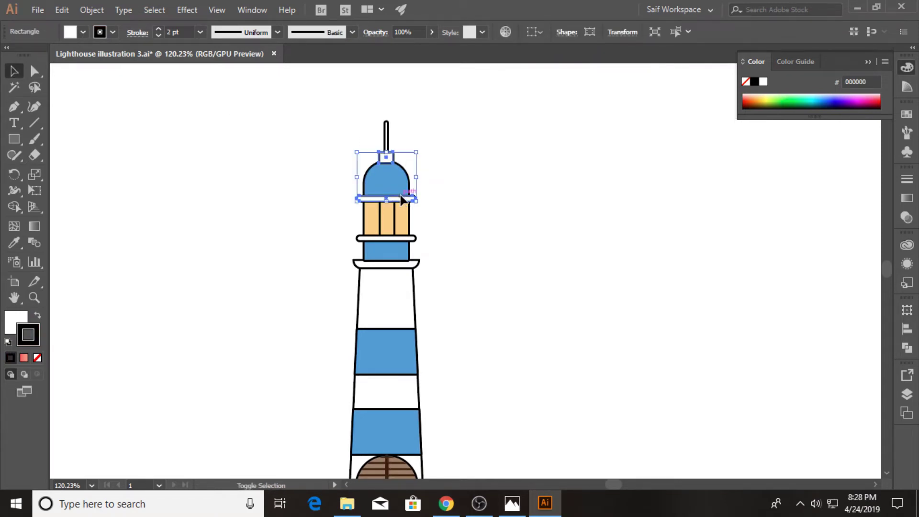
{"action": "left_click", "coordinate": [404, 238], "text": "shift"}
{"action": "left_click", "coordinate": [411, 264], "text": "shift"}
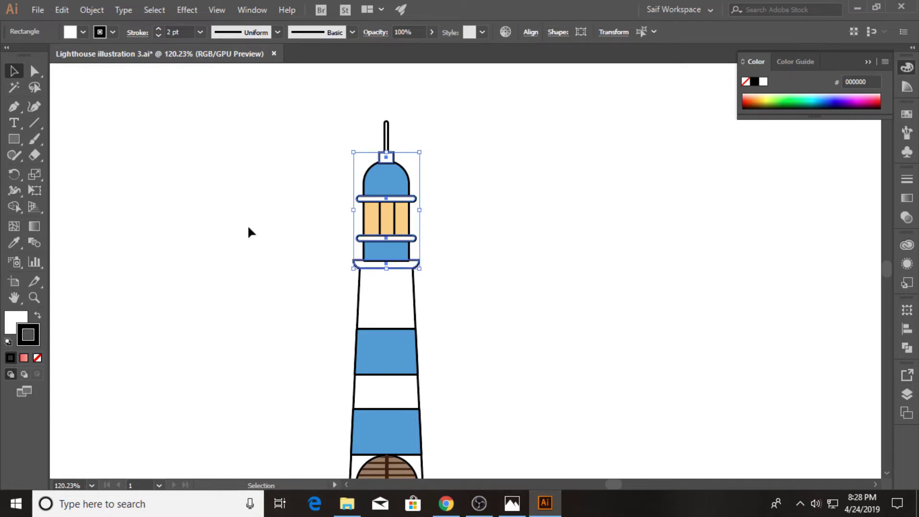
Step: Fill the selected lamp parts with a light grey swatch
{"action": "left_click", "coordinate": [76, 32]}
{"action": "left_click", "coordinate": [83, 105]}
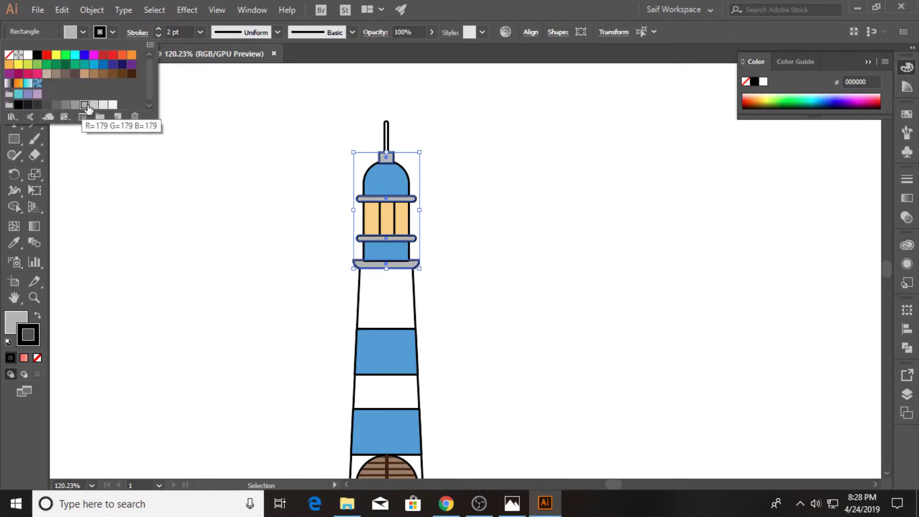
{"action": "left_click", "coordinate": [93, 105]}
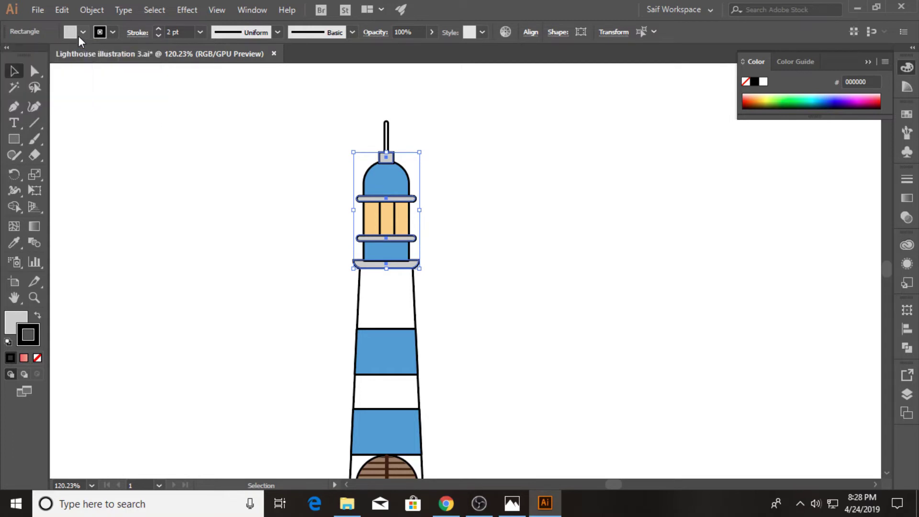
{"action": "left_click", "coordinate": [276, 193]}
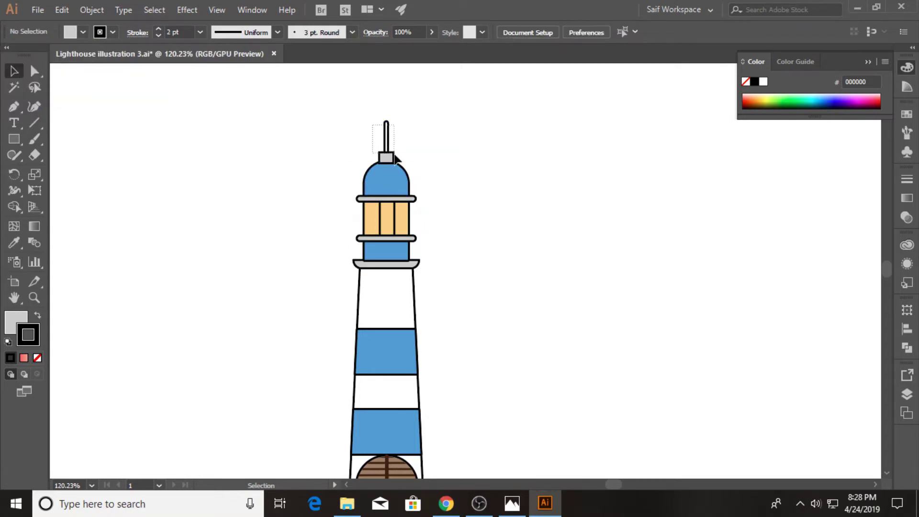
{"action": "left_click", "coordinate": [395, 159]}
{"action": "left_click", "coordinate": [443, 216]}
{"action": "left_click_drag", "start_coordinate": [354, 144], "coordinate": [414, 252]}
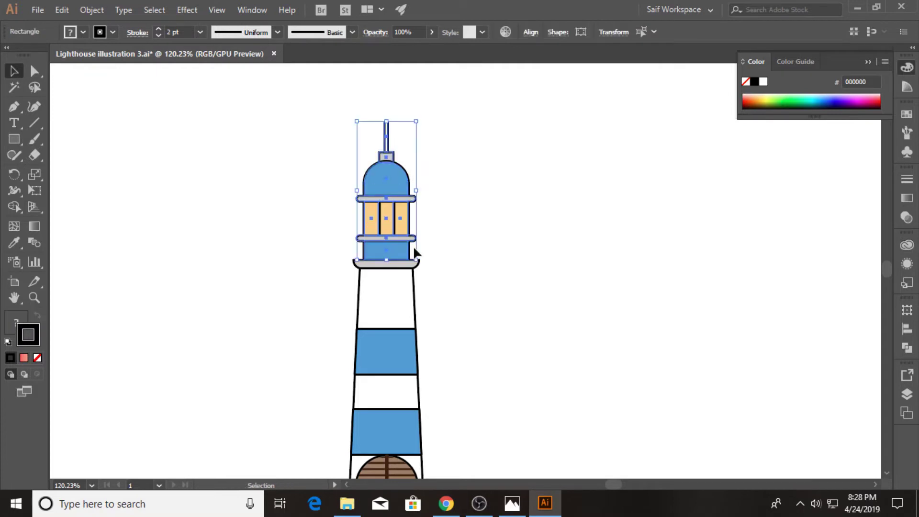
{"action": "left_click", "coordinate": [428, 244]}
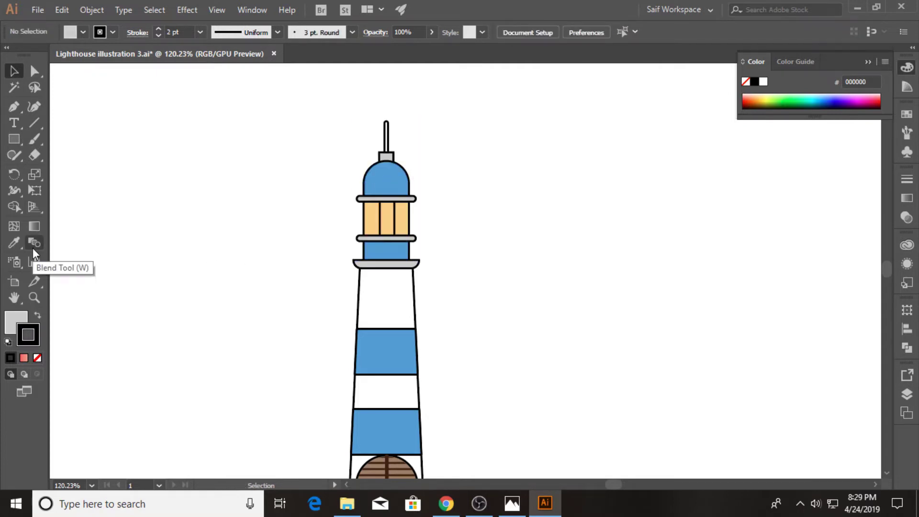
Step: Draw an unfilled rectangle with a 1 pt outline across the blue band above the gallery
{"action": "left_click", "coordinate": [34, 297]}
{"action": "left_click_drag", "start_coordinate": [362, 222], "coordinate": [602, 223]}
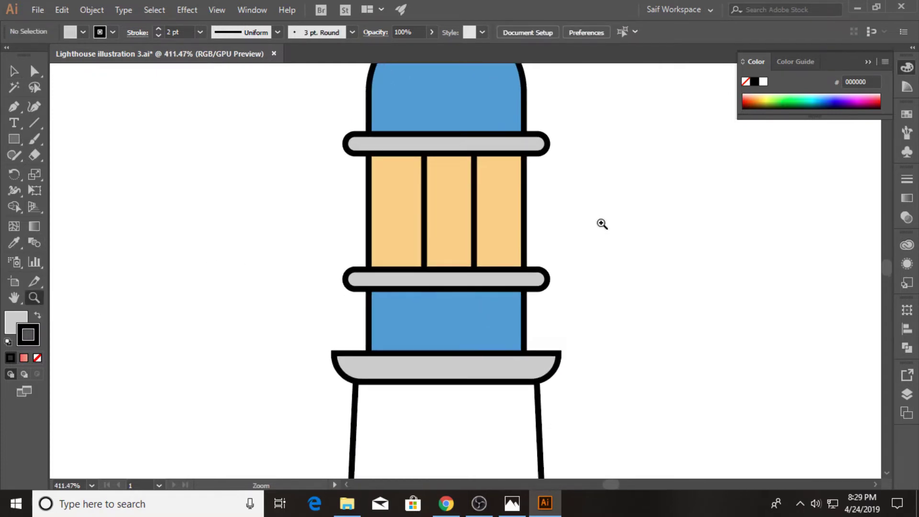
{"action": "left_click_drag", "start_coordinate": [446, 249], "coordinate": [417, 177]}
{"action": "left_click", "coordinate": [14, 139]}
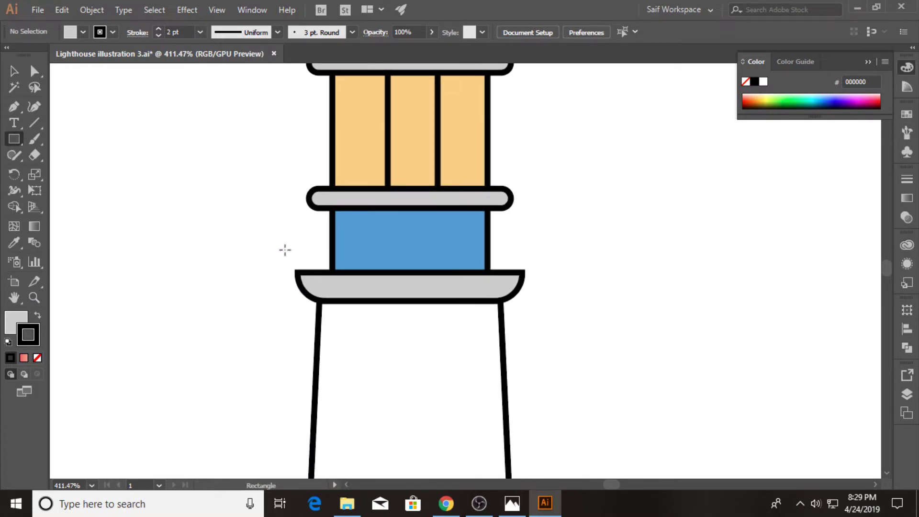
{"action": "left_click_drag", "start_coordinate": [297, 271], "coordinate": [521, 224]}
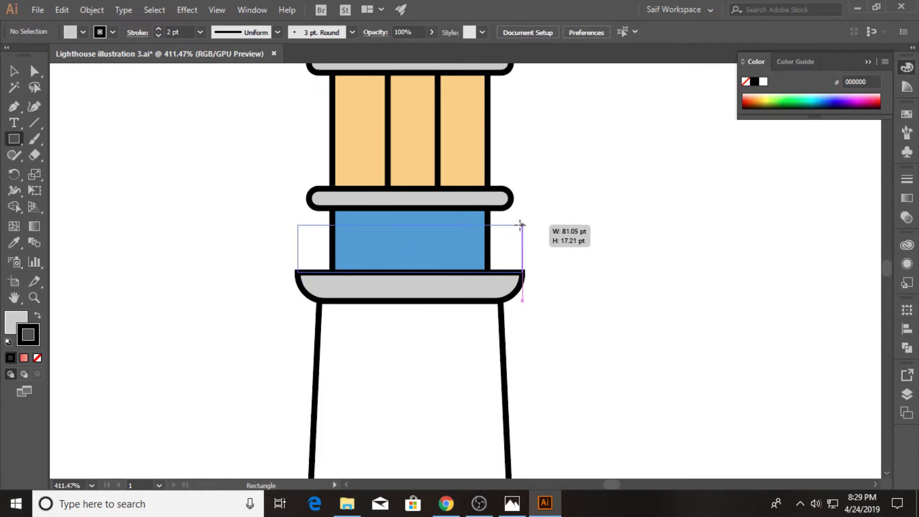
{"action": "left_click_drag", "start_coordinate": [521, 224], "coordinate": [522, 224]}
{"action": "left_click", "coordinate": [83, 32]}
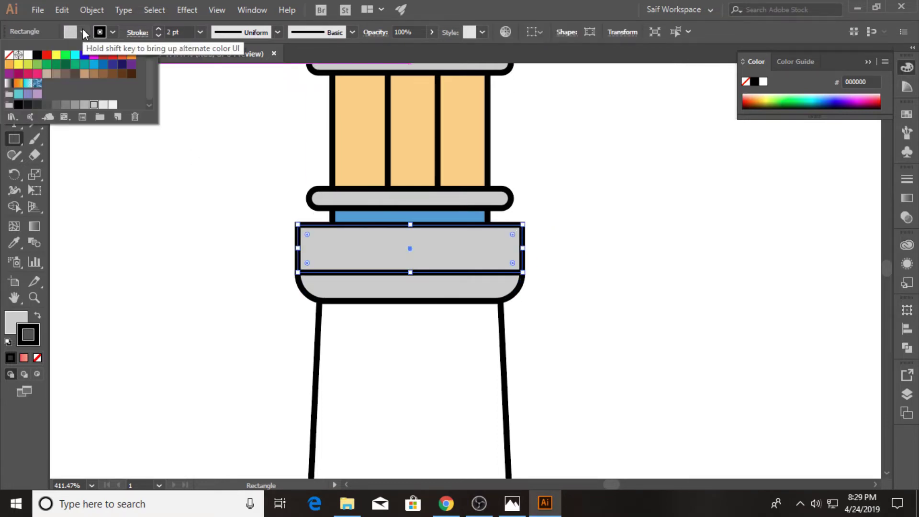
{"action": "left_click", "coordinate": [9, 54]}
{"action": "key", "text": "Escape"}
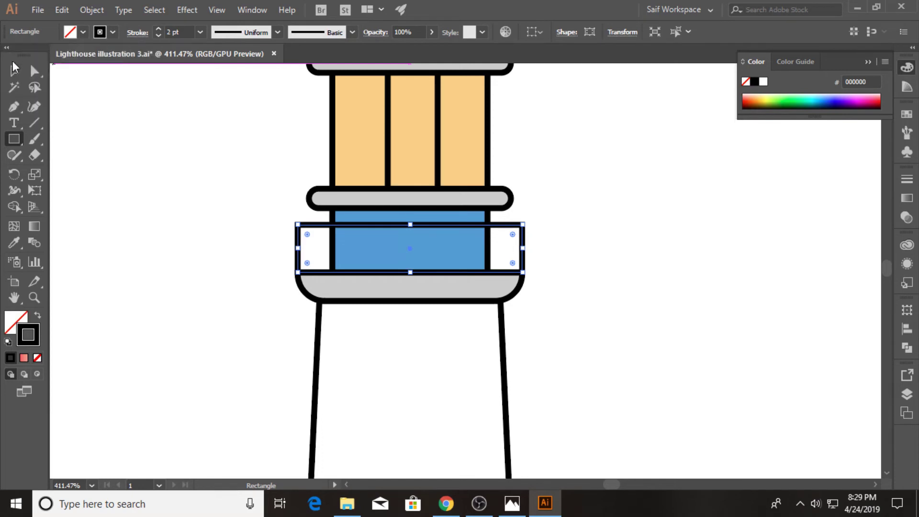
{"action": "key", "text": "v"}
{"action": "left_click", "coordinate": [200, 32]}
{"action": "left_click", "coordinate": [216, 86]}
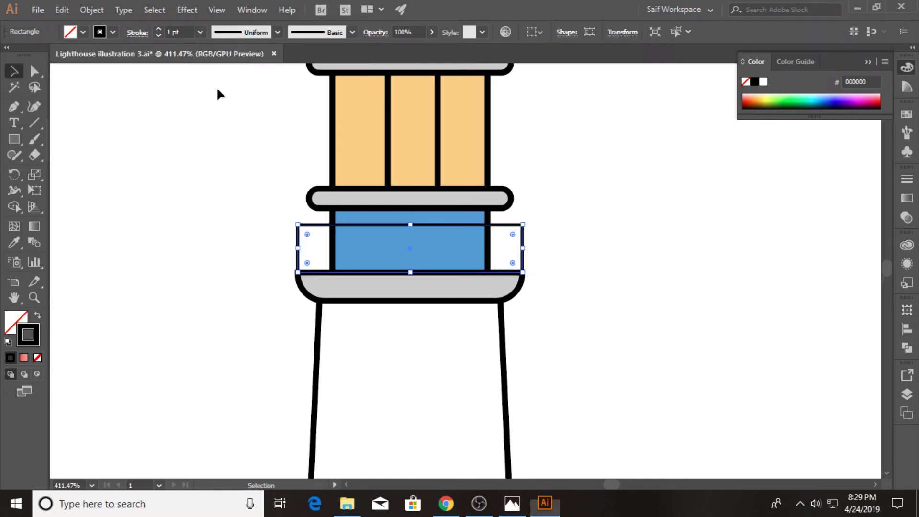
Step: Draw a vertical railing bar and repeat it into evenly spaced bars
{"action": "left_click", "coordinate": [35, 125]}
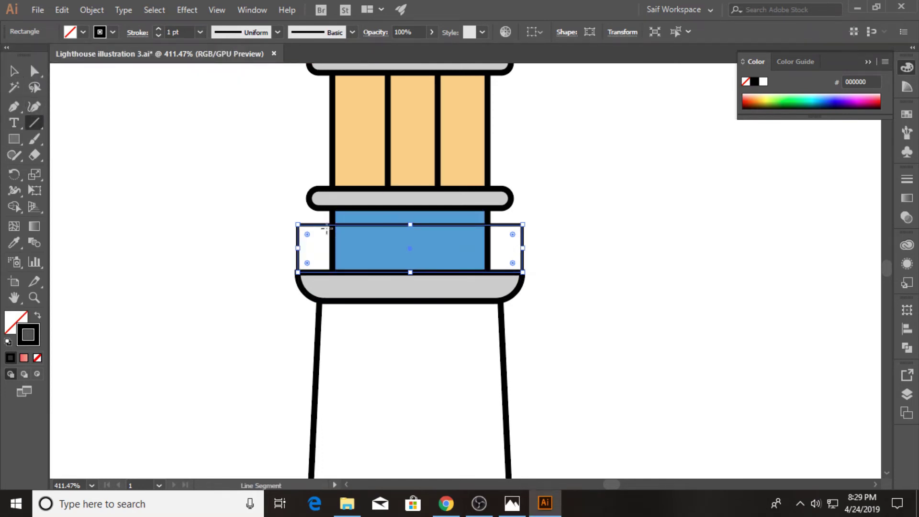
{"action": "mouse_move", "coordinate": [322, 223]}
{"action": "left_mouse_down"}
{"action": "mouse_move", "coordinate": [321, 272]}
{"action": "mouse_move", "coordinate": [348, 250]}
{"action": "left_mouse_up"}
{"action": "key", "text": "v"}
{"action": "left_click", "coordinate": [186, 194]}
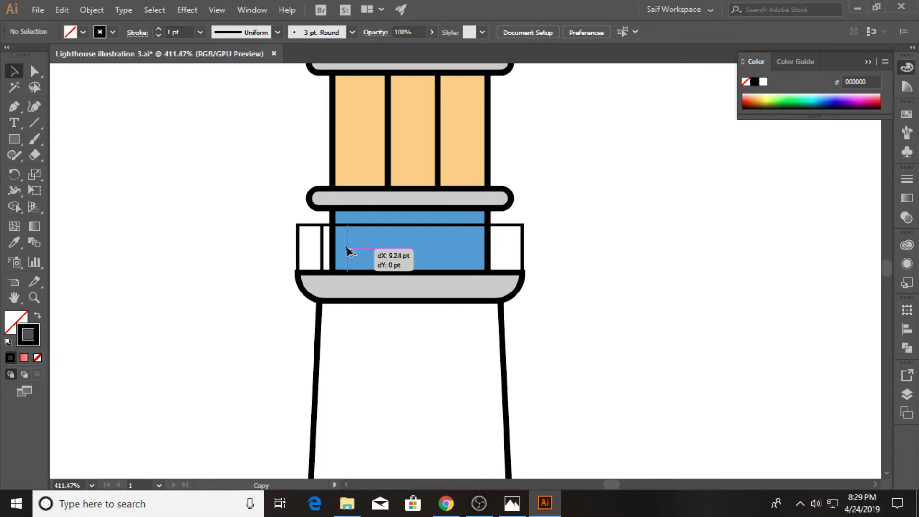
{"action": "key", "text": "ctrl+d"}
{"action": "key", "text": "ctrl+d"}
{"action": "key", "text": "ctrl+d"}
{"action": "key", "text": "ctrl+d"}
{"action": "key", "text": "ctrl+d"}
{"action": "key", "text": "ctrl+d"}
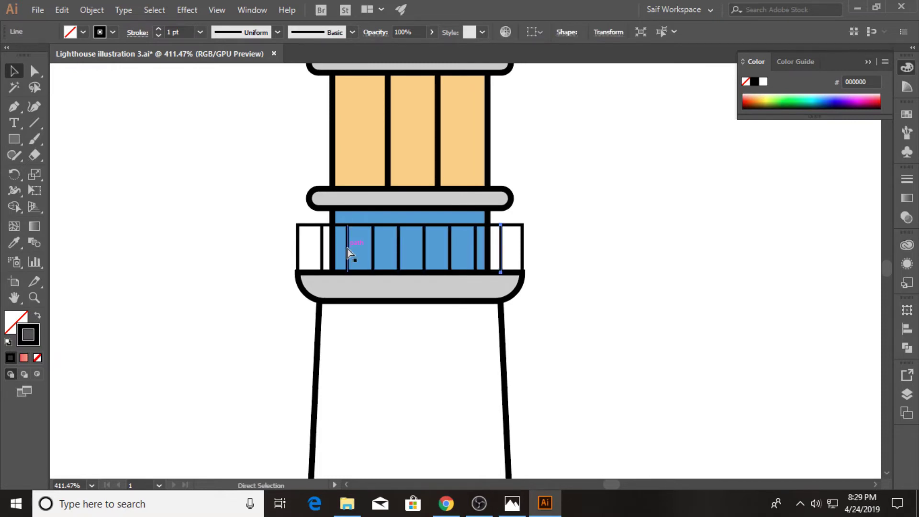
{"action": "left_click", "coordinate": [36, 73]}
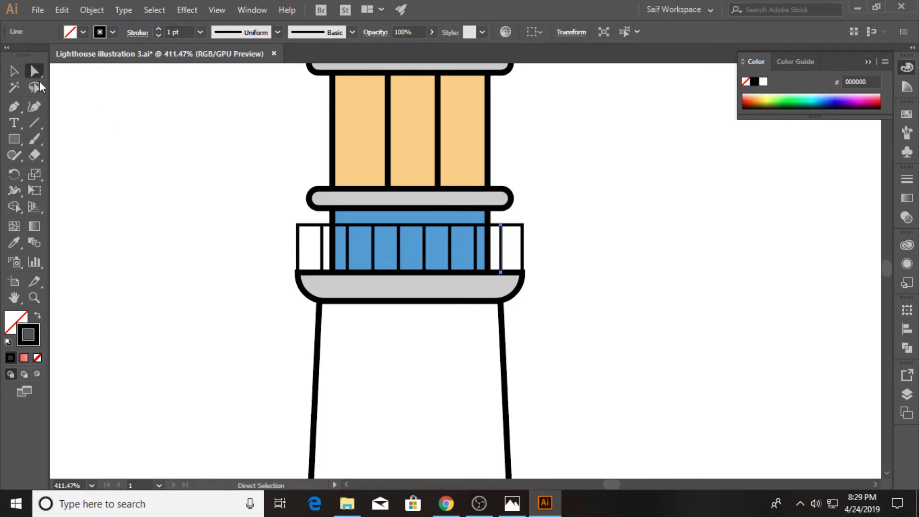
Step: Round the railing rectangle's top corners
{"action": "left_click", "coordinate": [298, 225]}
{"action": "left_click", "coordinate": [523, 228], "text": "shift"}
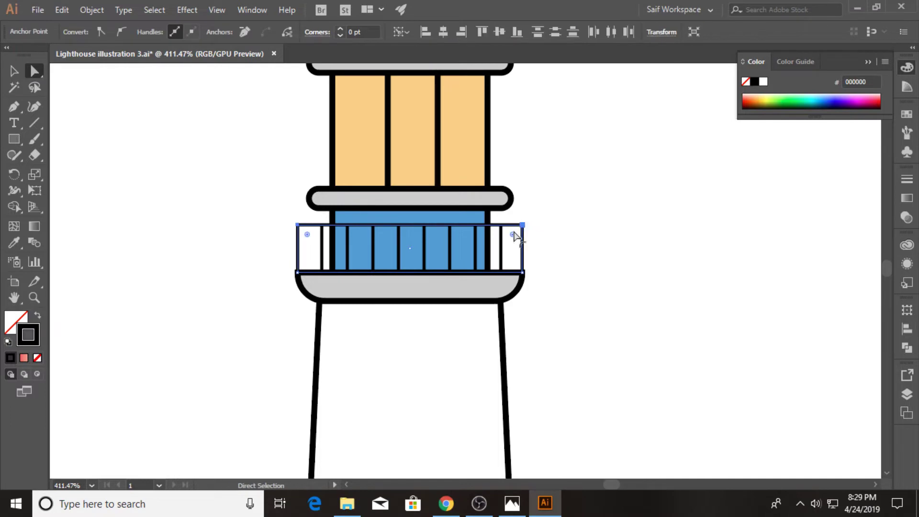
{"action": "left_click_drag", "start_coordinate": [513, 234], "coordinate": [512, 239]}
{"action": "left_click", "coordinate": [155, 252]}
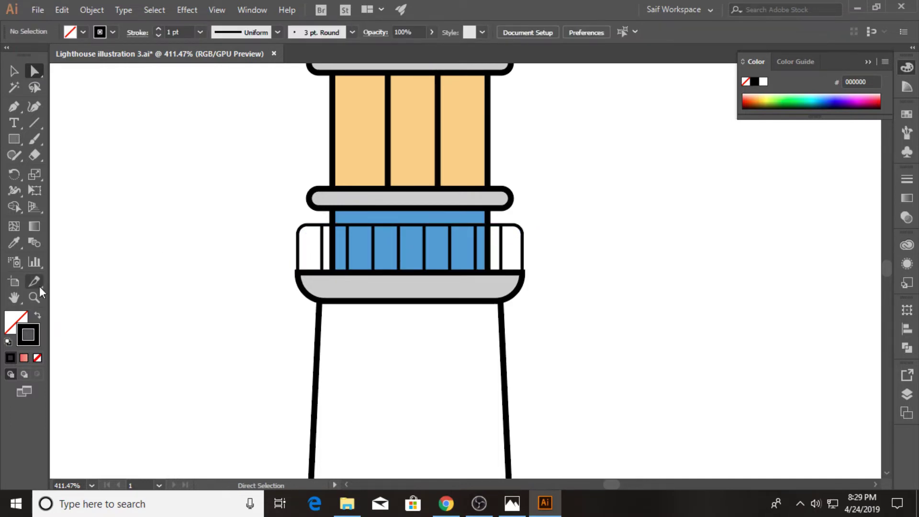
{"action": "key", "text": "z"}
{"action": "left_click", "coordinate": [471, 326], "text": "alt"}
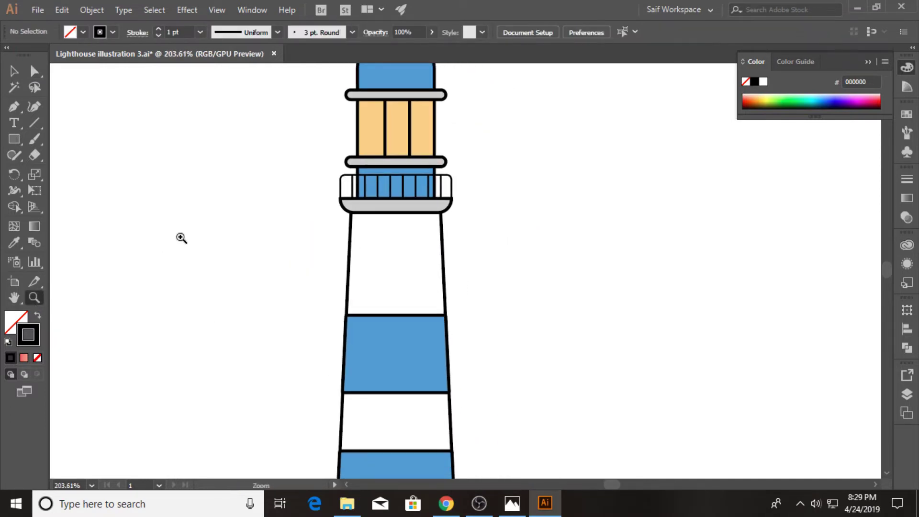
Step: Draw a small circle styled like the orange window and place it in the white band
{"action": "left_click_drag", "start_coordinate": [15, 137], "coordinate": [48, 173]}
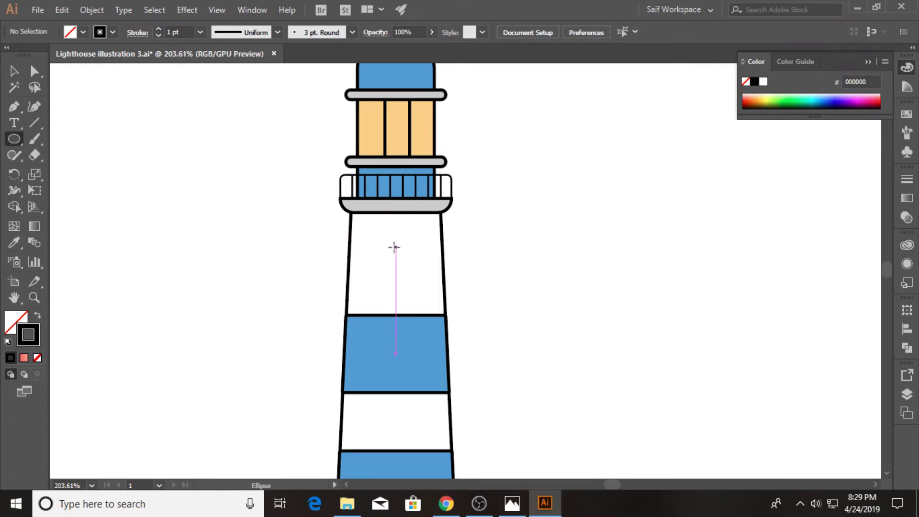
{"action": "left_click_drag", "start_coordinate": [394, 247], "coordinate": [407, 266]}
{"action": "left_click", "coordinate": [14, 70]}
{"action": "key", "text": "i"}
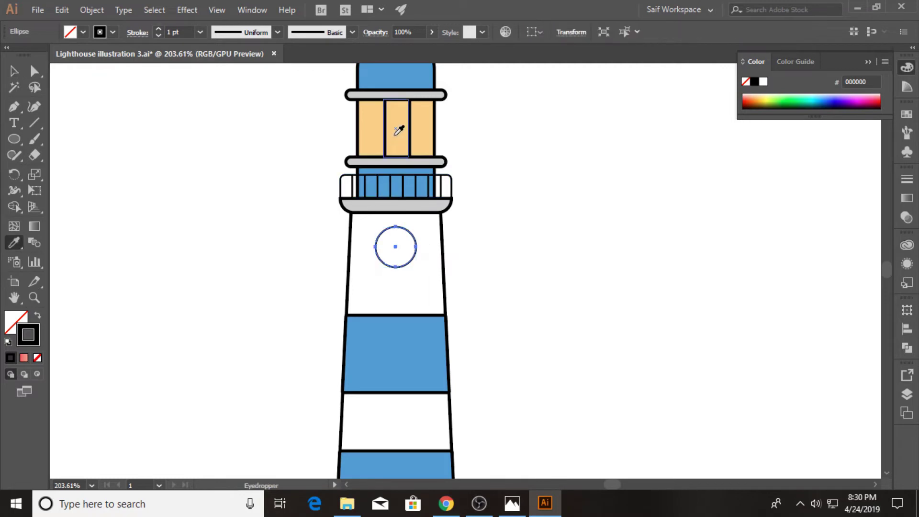
{"action": "left_click", "coordinate": [396, 135]}
{"action": "left_click", "coordinate": [14, 70]}
{"action": "left_click_drag", "start_coordinate": [392, 261], "coordinate": [392, 278]}
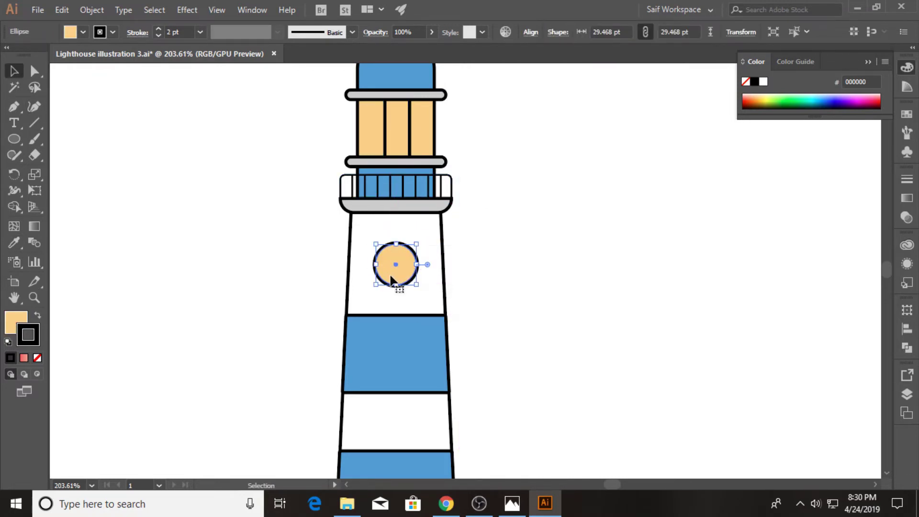
Step: Copy the middle and right window panes down into the lower white band
{"action": "scroll", "coordinate": [238, 334], "scroll_direction": "down", "scroll_amount": 2}
{"action": "scroll", "coordinate": [237, 334], "scroll_direction": "up", "scroll_amount": 1}
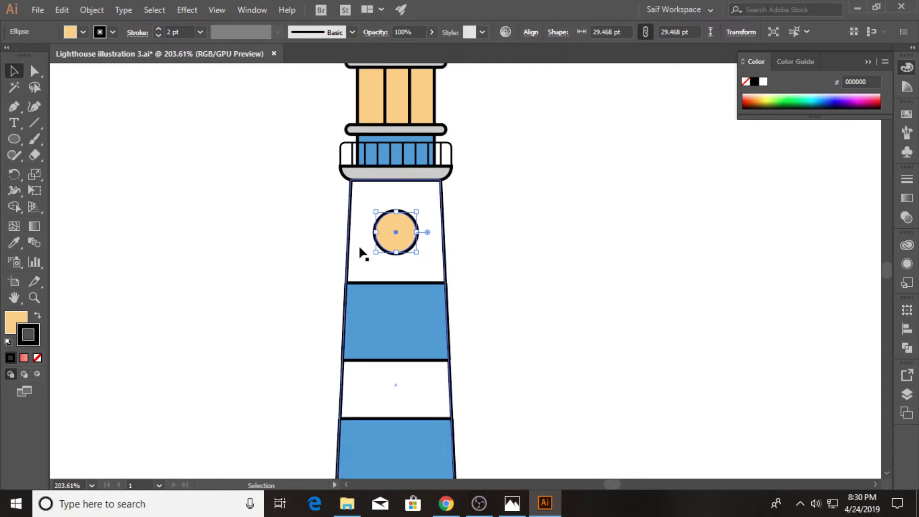
{"action": "scroll", "coordinate": [358, 245], "scroll_direction": "up", "scroll_amount": 2}
{"action": "left_click", "coordinate": [399, 139]}
{"action": "left_click", "coordinate": [465, 149]}
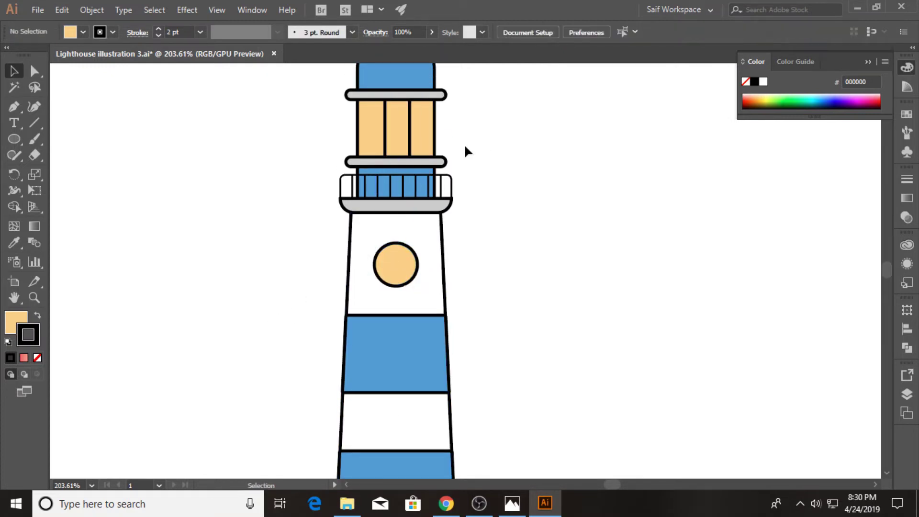
{"action": "left_click", "coordinate": [420, 133]}
{"action": "left_click", "coordinate": [402, 148], "text": "shift"}
{"action": "left_click_drag", "start_coordinate": [402, 149], "coordinate": [391, 433]}
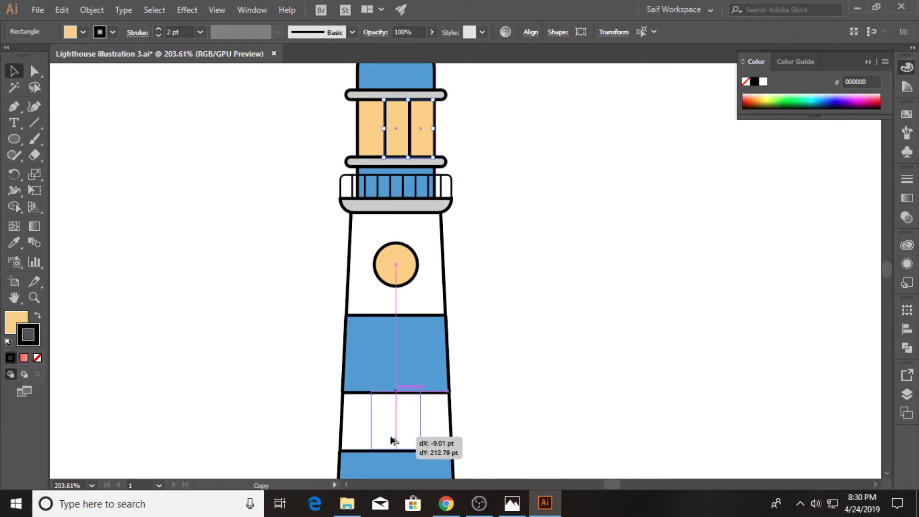
{"action": "left_click_drag", "start_coordinate": [391, 433], "coordinate": [390, 437]}
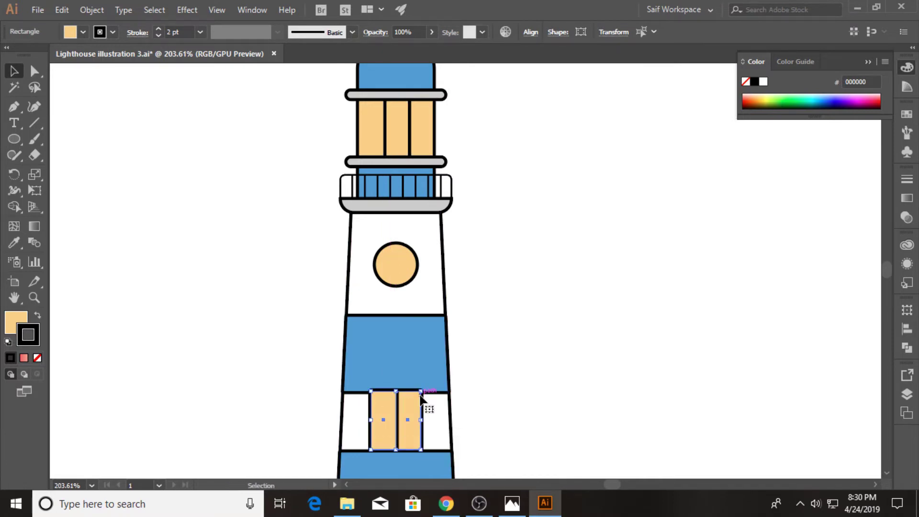
Step: Shrink the copied window panes and move them up into the blue band
{"action": "left_click_drag", "start_coordinate": [421, 392], "coordinate": [429, 398]}
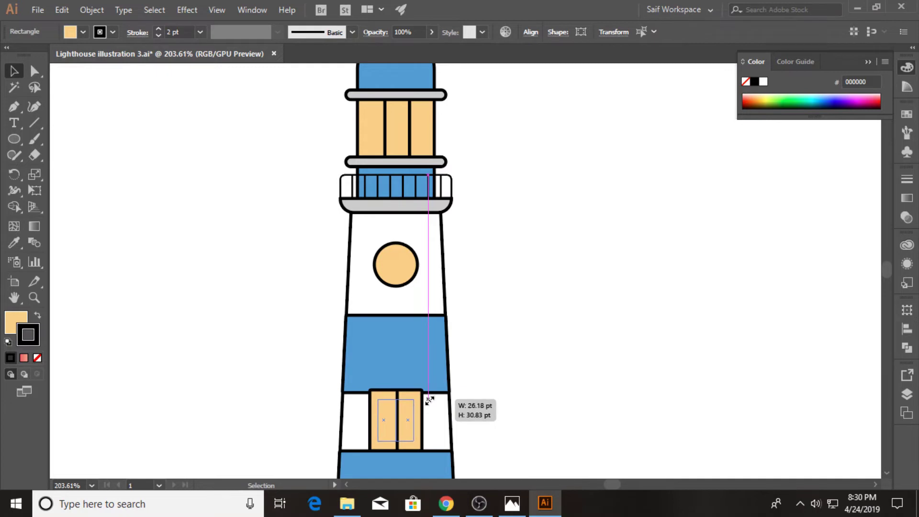
{"action": "left_click_drag", "start_coordinate": [429, 398], "coordinate": [427, 399]}
{"action": "scroll", "coordinate": [487, 376], "scroll_direction": "down", "scroll_amount": 3}
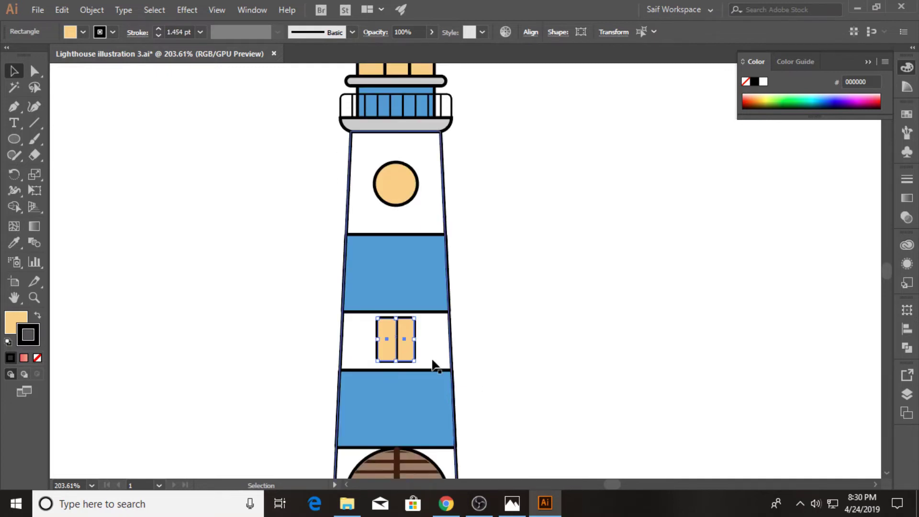
{"action": "mouse_move", "coordinate": [404, 357]}
{"action": "left_mouse_down"}
{"action": "mouse_move", "coordinate": [401, 287]}
{"action": "mouse_move", "coordinate": [399, 428]}
{"action": "left_mouse_up"}
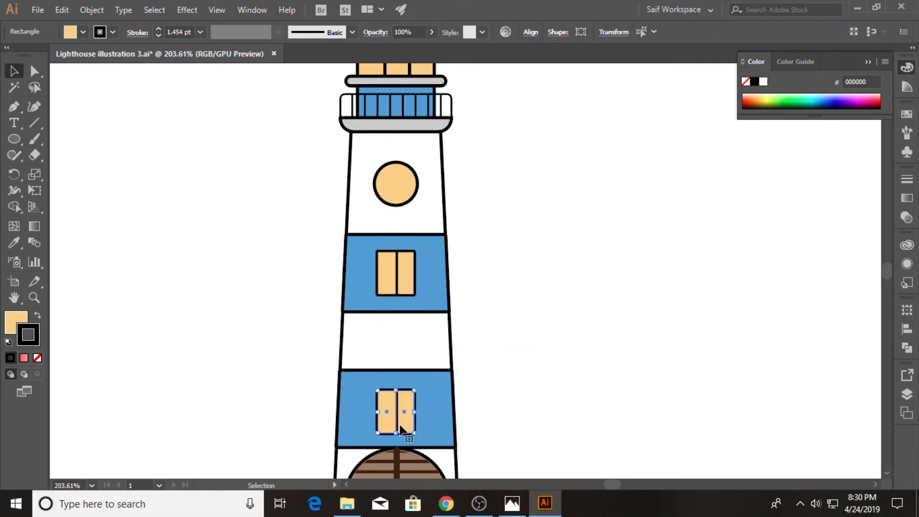
{"action": "left_click", "coordinate": [488, 308]}
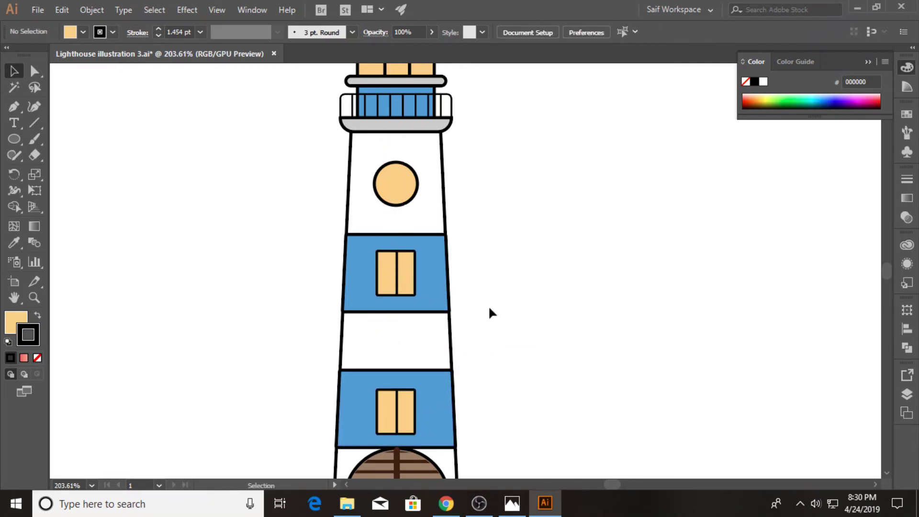
Step: Draw an orange rectangle left of the lighthouse and place a duplicate just beside it
{"action": "left_click_drag", "start_coordinate": [13, 142], "coordinate": [72, 139]}
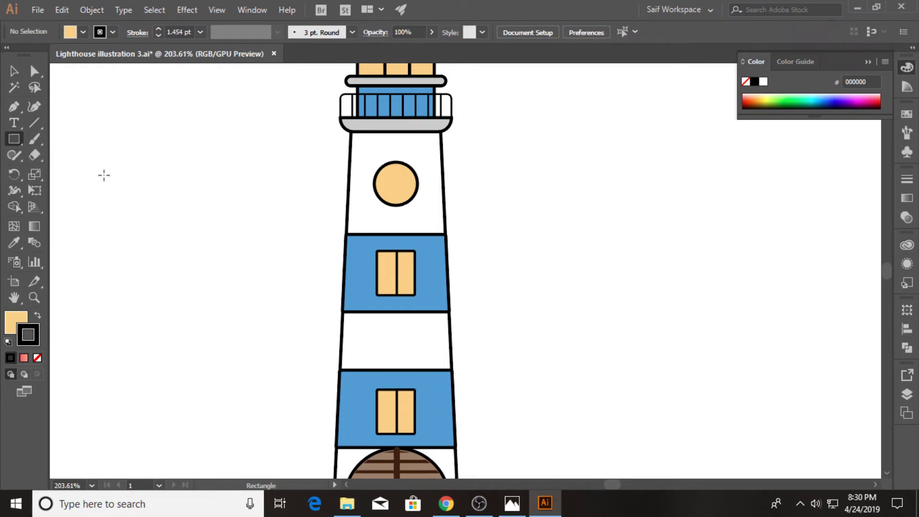
{"action": "mouse_move", "coordinate": [104, 175]}
{"action": "left_mouse_down"}
{"action": "mouse_move", "coordinate": [160, 204]}
{"action": "mouse_move", "coordinate": [178, 227]}
{"action": "mouse_move", "coordinate": [209, 196]}
{"action": "left_mouse_up"}
{"action": "key", "text": "v"}
{"action": "left_click", "coordinate": [170, 240]}
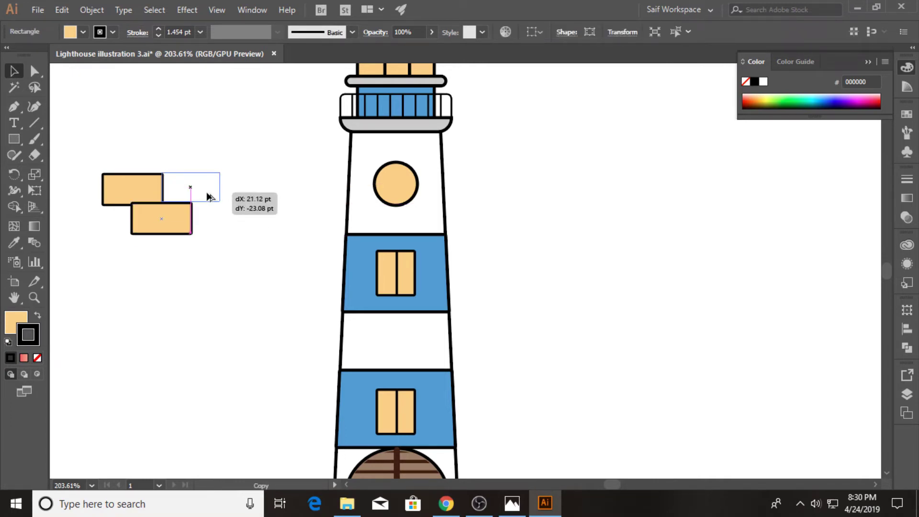
{"action": "left_click_drag", "start_coordinate": [209, 196], "coordinate": [210, 199]}
{"action": "left_click", "coordinate": [210, 246]}
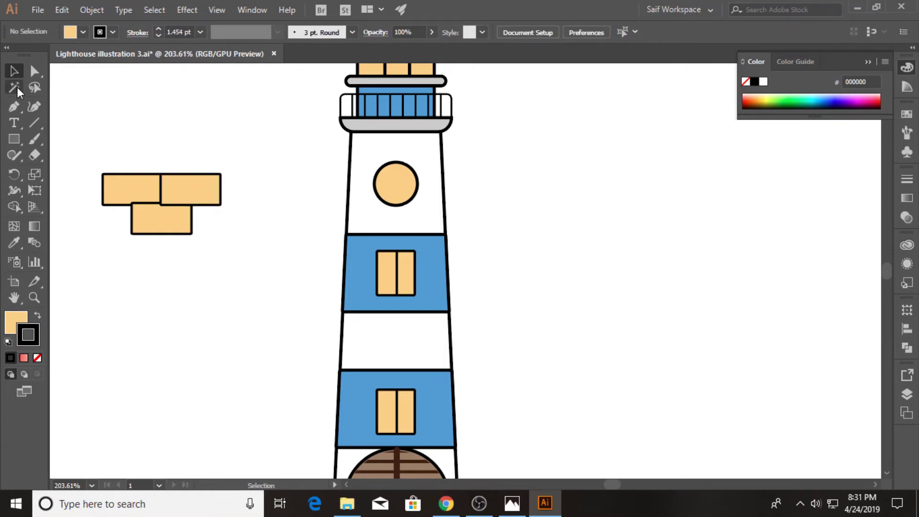
Step: Draw pen lines running right, up and left from the rectangle block's corners
{"action": "left_click", "coordinate": [14, 106]}
{"action": "left_click", "coordinate": [220, 175]}
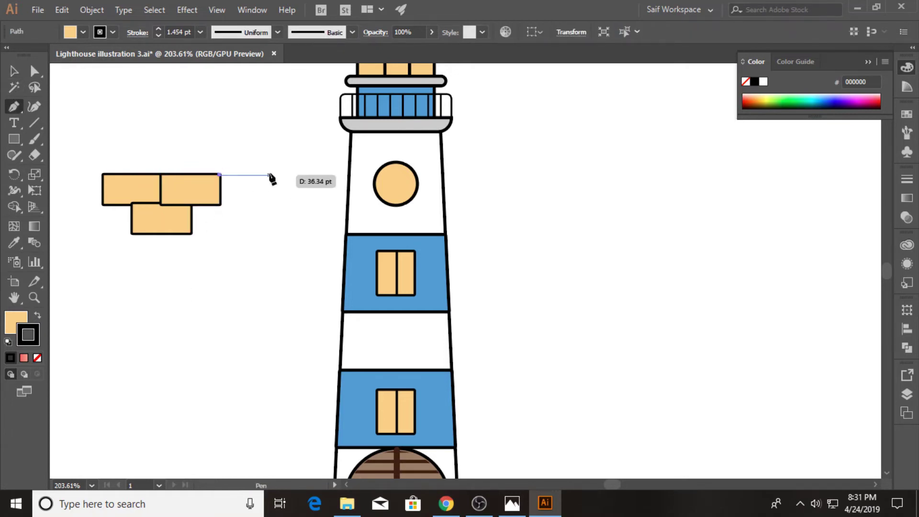
{"action": "left_click", "coordinate": [269, 175]}
{"action": "key", "text": "Escape"}
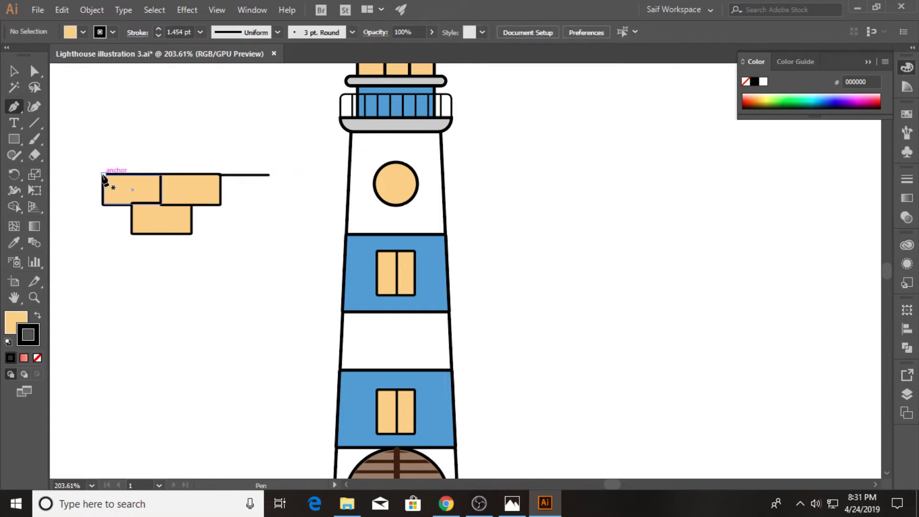
{"action": "left_click", "coordinate": [103, 175]}
{"action": "left_click", "coordinate": [103, 143]}
{"action": "left_click", "coordinate": [100, 239], "text": "ctrl"}
{"action": "left_click", "coordinate": [104, 175]}
{"action": "scroll", "coordinate": [67, 178], "scroll_direction": "left", "scroll_amount": 2}
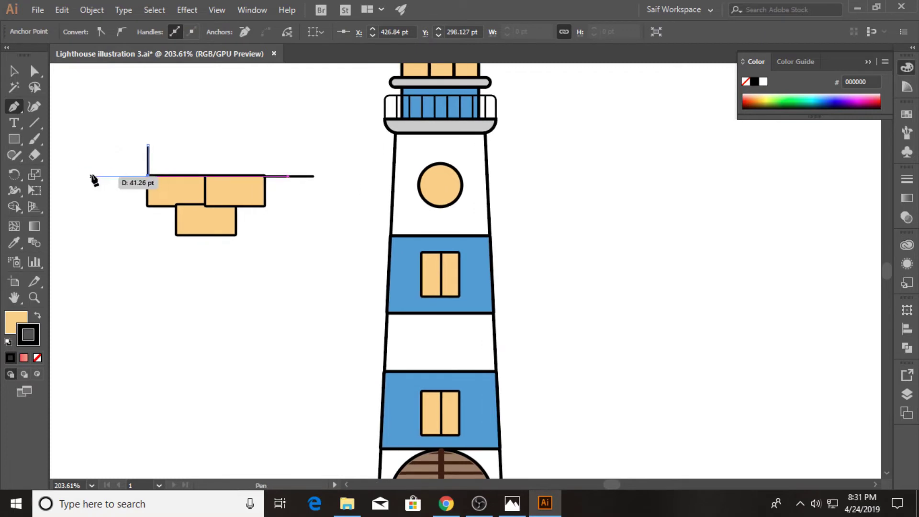
{"action": "left_click", "coordinate": [91, 176]}
{"action": "left_click", "coordinate": [114, 230], "text": "ctrl"}
Step: Remove the fill from all the new rectangles and lines
{"action": "left_click", "coordinate": [13, 72]}
{"action": "left_click_drag", "start_coordinate": [90, 115], "coordinate": [291, 241]}
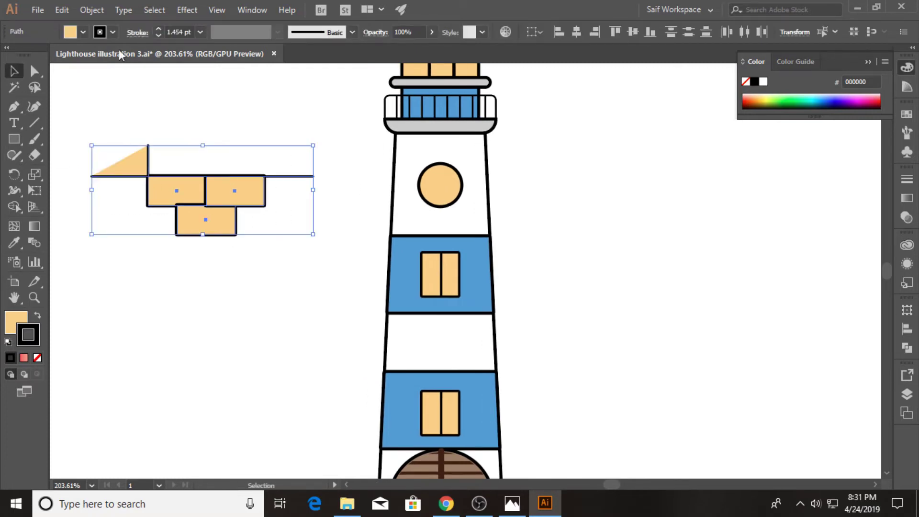
{"action": "left_click", "coordinate": [83, 32]}
{"action": "left_click", "coordinate": [9, 56]}
{"action": "left_click", "coordinate": [215, 228]}
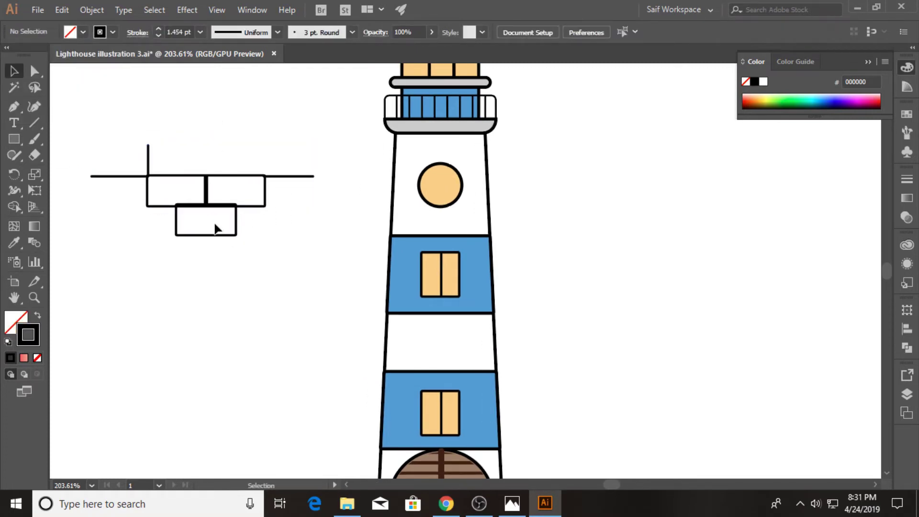
Step: Nudge the lower rectangle down and group all the lines and rectangles
{"action": "left_click_drag", "start_coordinate": [211, 238], "coordinate": [211, 240]}
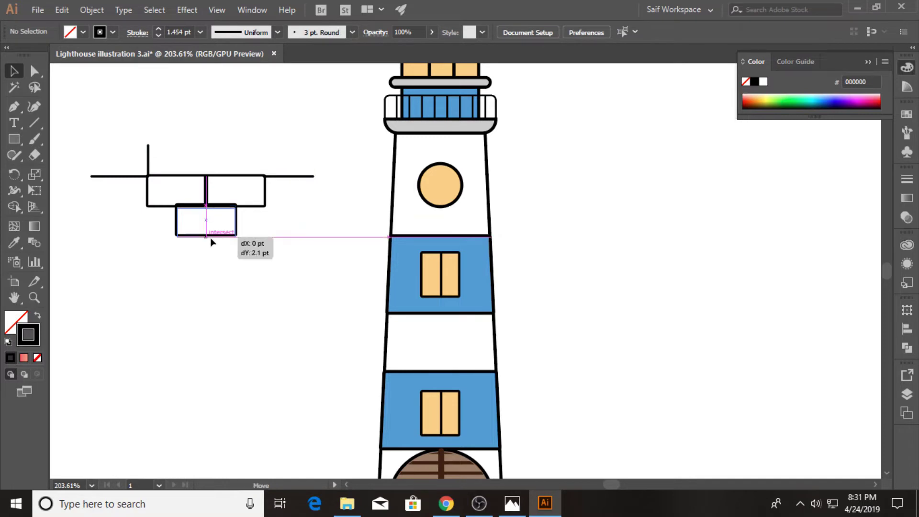
{"action": "left_click_drag", "start_coordinate": [88, 141], "coordinate": [268, 229]}
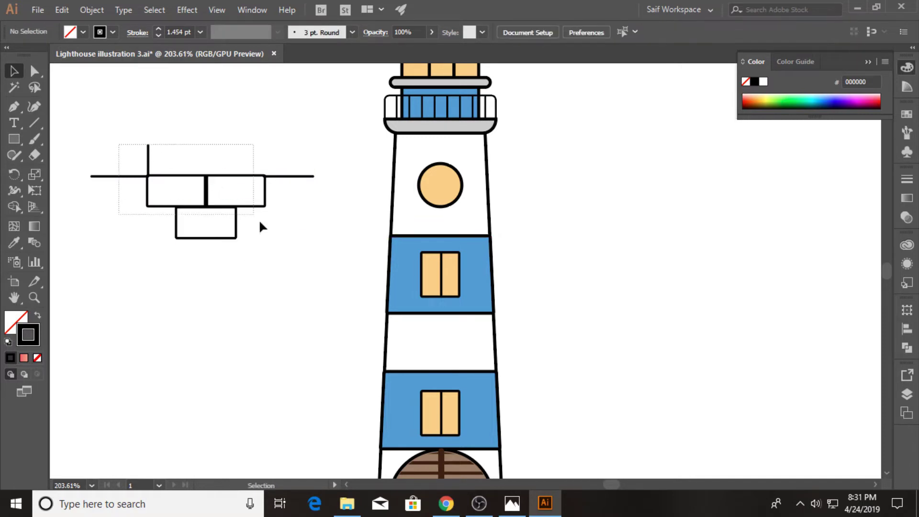
{"action": "left_click", "coordinate": [92, 9]}
{"action": "left_click", "coordinate": [177, 54]}
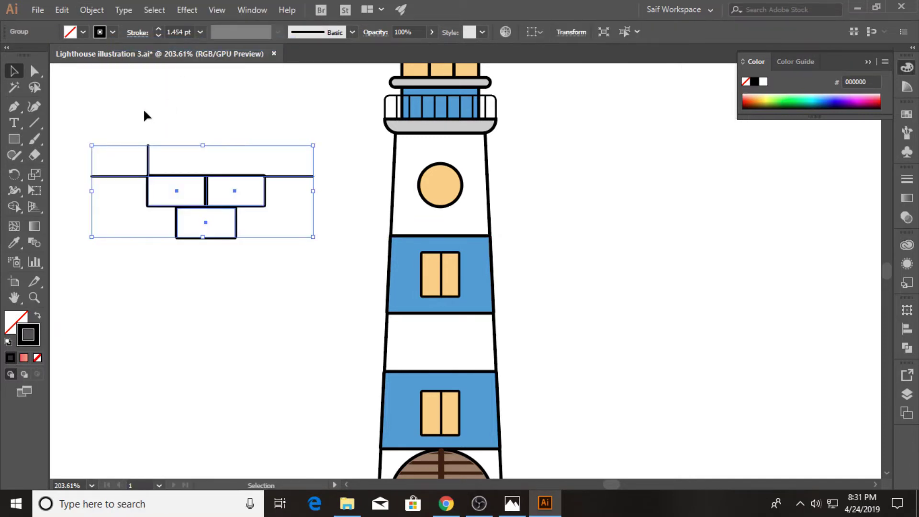
{"action": "left_click", "coordinate": [143, 113]}
Step: Shrink the group and move it onto the lighthouse's white band
{"action": "left_click", "coordinate": [306, 176]}
{"action": "left_click_drag", "start_coordinate": [312, 236], "coordinate": [228, 224]}
{"action": "mouse_move", "coordinate": [206, 193]}
{"action": "left_mouse_down"}
{"action": "mouse_move", "coordinate": [359, 273]}
{"action": "mouse_move", "coordinate": [439, 341]}
{"action": "left_mouse_up"}
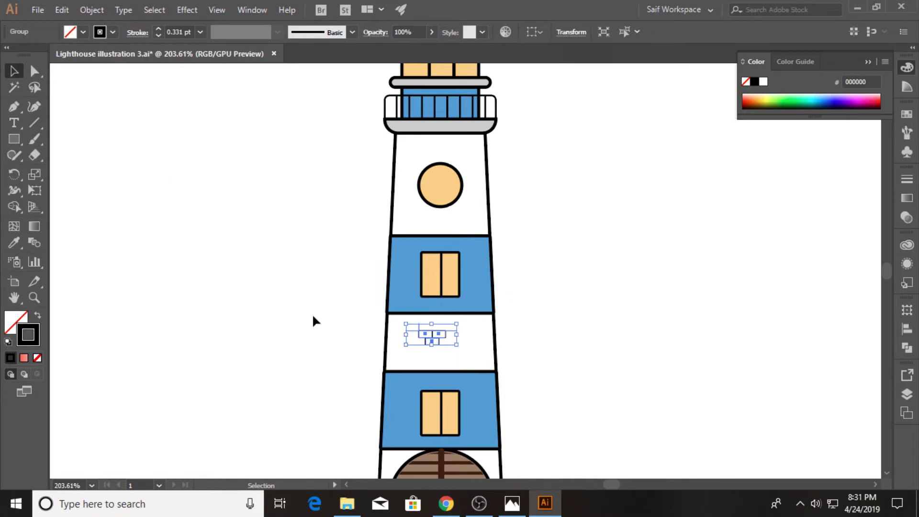
{"action": "left_click", "coordinate": [312, 313]}
Step: Give the small group a 1 pt grey outline, then zoom out
{"action": "left_click", "coordinate": [440, 335]}
{"action": "left_click", "coordinate": [200, 32]}
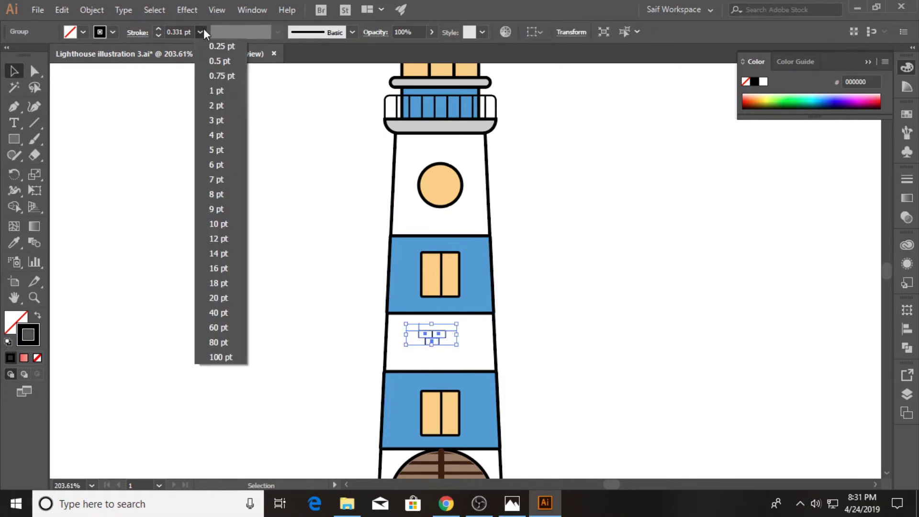
{"action": "left_click", "coordinate": [214, 91]}
{"action": "left_click", "coordinate": [193, 173]}
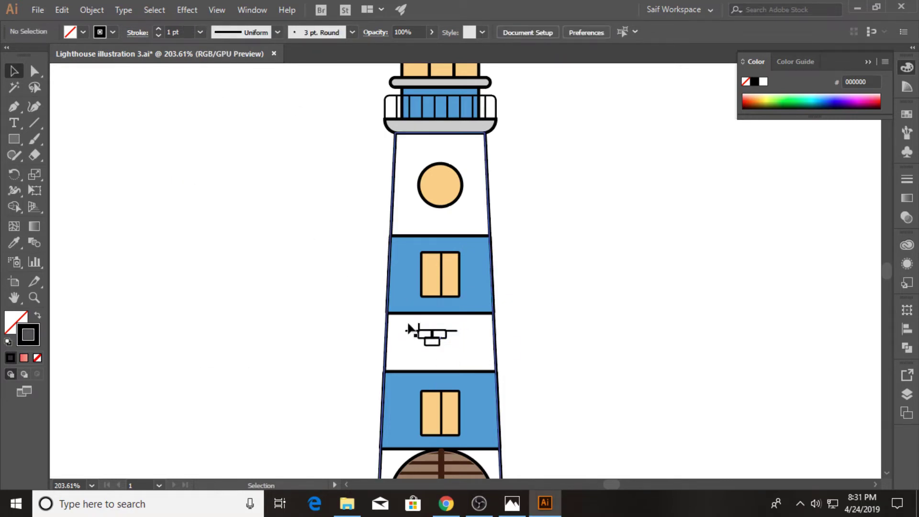
{"action": "left_click", "coordinate": [431, 335]}
{"action": "left_click", "coordinate": [113, 32]}
{"action": "left_click", "coordinate": [45, 101]}
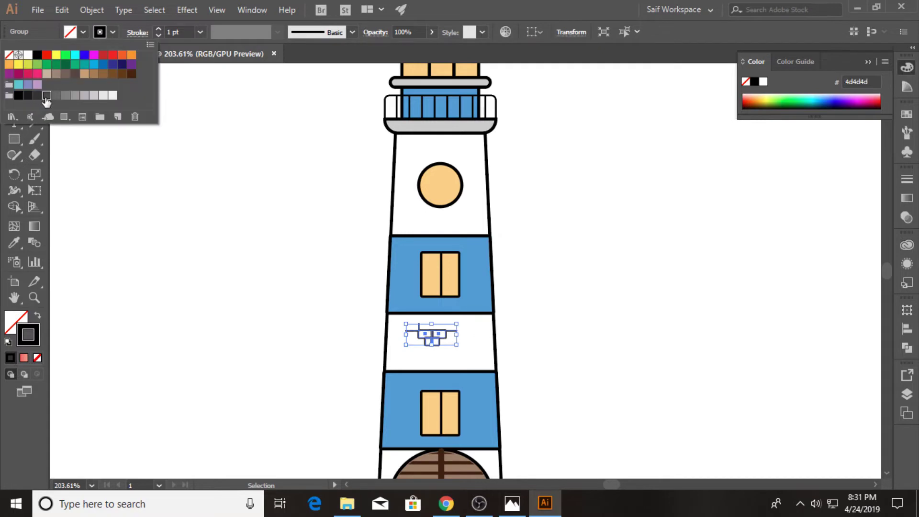
{"action": "left_click", "coordinate": [224, 208]}
{"action": "scroll", "coordinate": [318, 349], "scroll_direction": "down", "scroll_amount": 4, "text": "alt"}
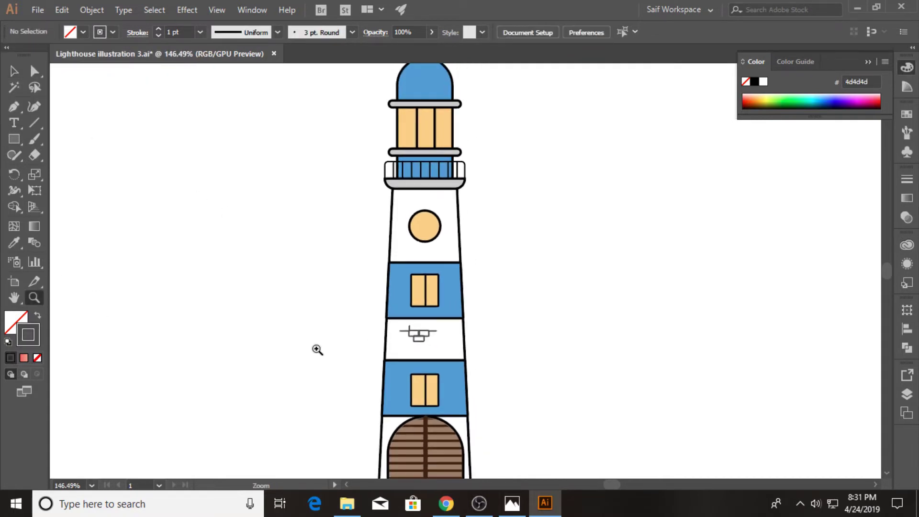
{"action": "scroll", "coordinate": [351, 287], "scroll_direction": "down", "scroll_amount": 1, "text": "alt"}
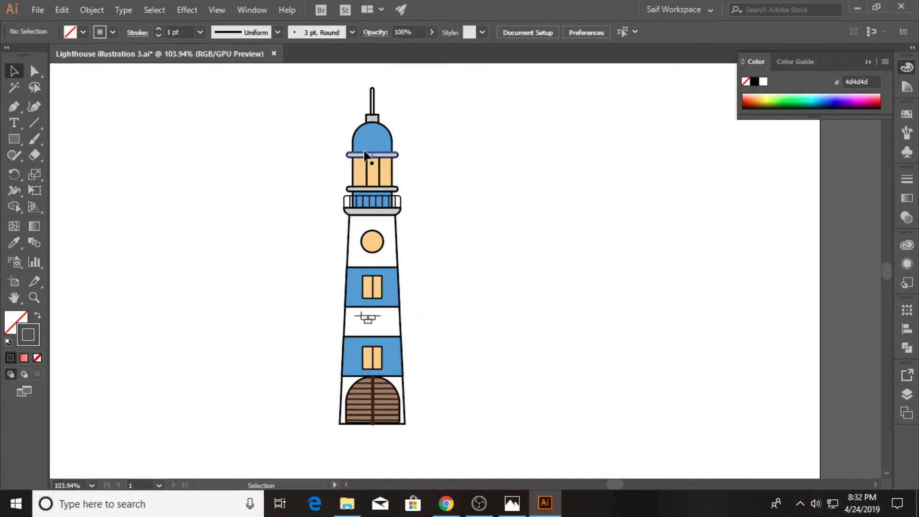
Step: Duplicate the blue dome and Shape Build away everything but the left arch
{"action": "left_click_drag", "start_coordinate": [378, 143], "coordinate": [475, 138], "text": "alt"}
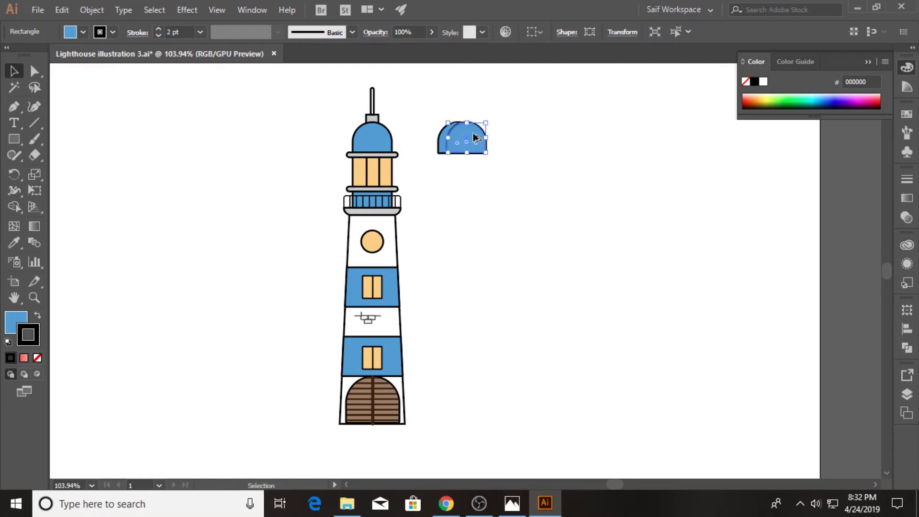
{"action": "left_click", "coordinate": [441, 143], "text": "shift"}
{"action": "left_click", "coordinate": [16, 208]}
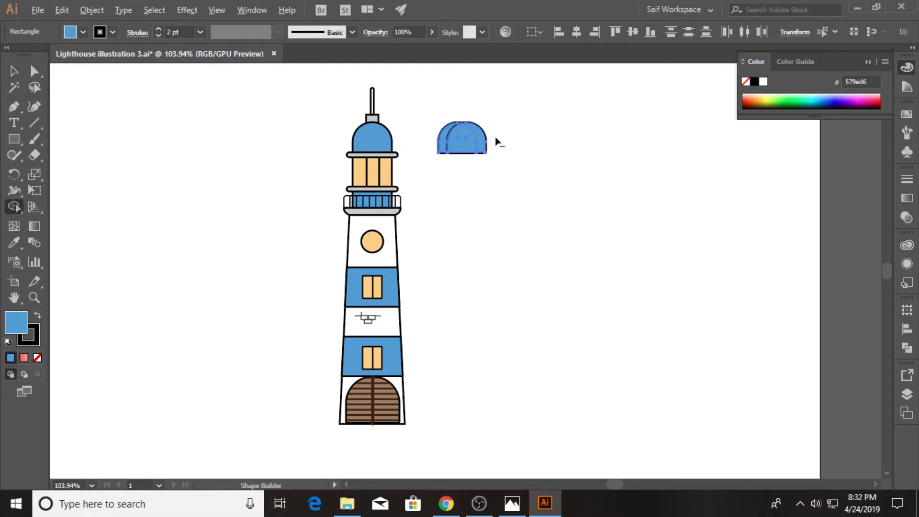
{"action": "left_click", "coordinate": [468, 149], "text": "alt"}
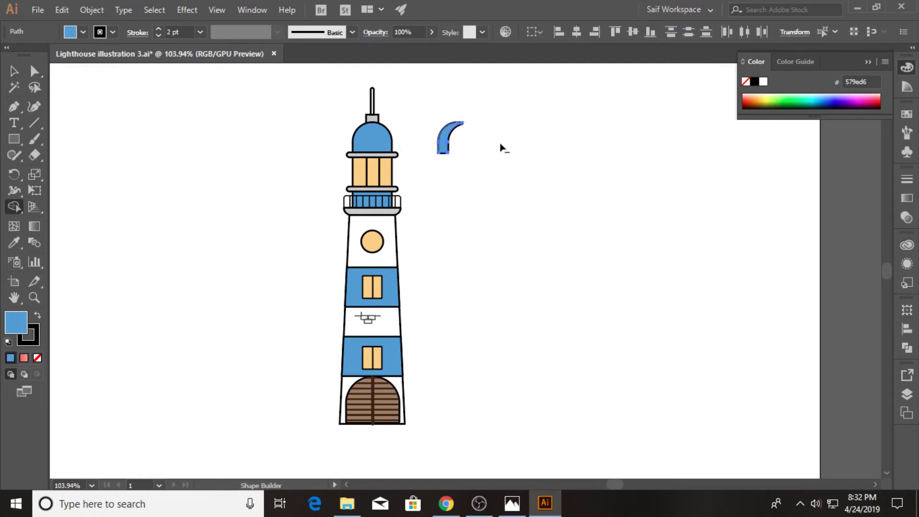
Step: Give the arch a white fill and no outline
{"action": "left_click", "coordinate": [70, 32]}
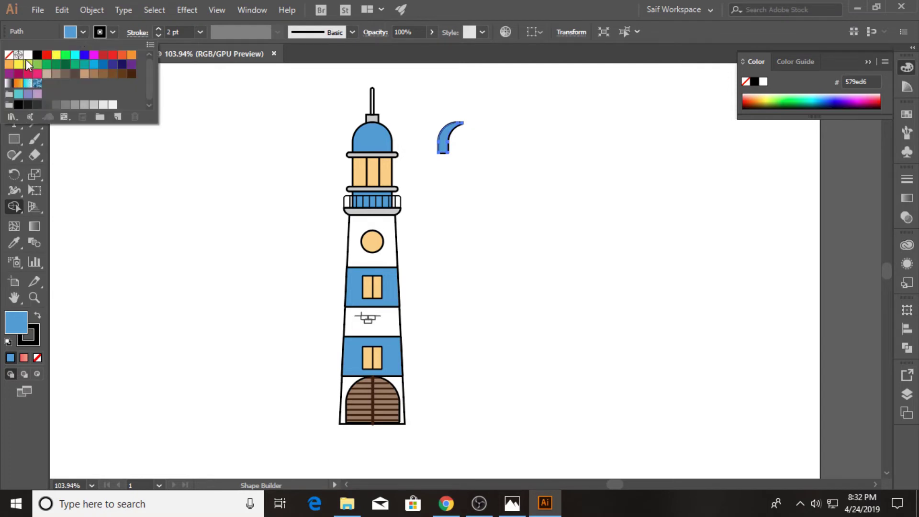
{"action": "left_click", "coordinate": [28, 55]}
{"action": "left_click", "coordinate": [112, 33]}
{"action": "left_click", "coordinate": [9, 54]}
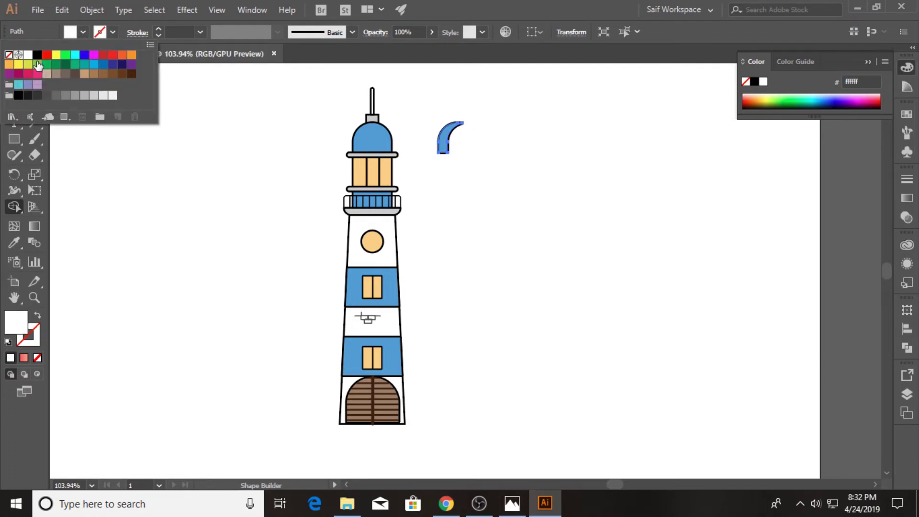
{"action": "left_click", "coordinate": [82, 33]}
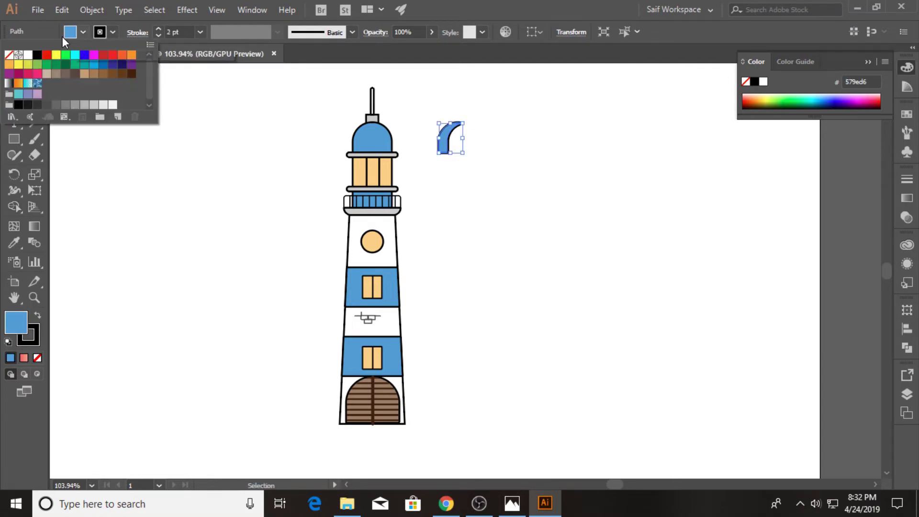
{"action": "left_click", "coordinate": [28, 54]}
{"action": "left_click", "coordinate": [82, 32]}
{"action": "left_click", "coordinate": [112, 32]}
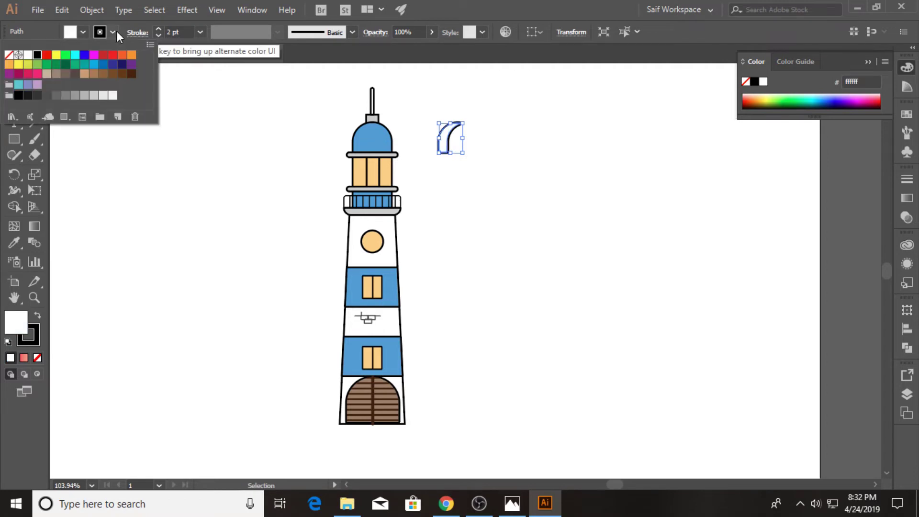
{"action": "left_click", "coordinate": [9, 54]}
{"action": "left_click", "coordinate": [564, 171]}
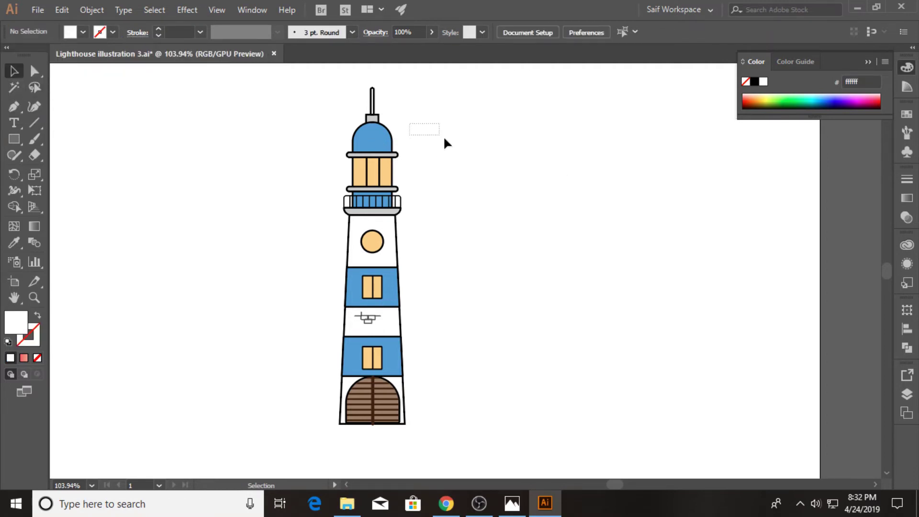
Step: Place the white arch over the dome's left side at 20% opacity
{"action": "left_click_drag", "start_coordinate": [444, 139], "coordinate": [362, 141]}
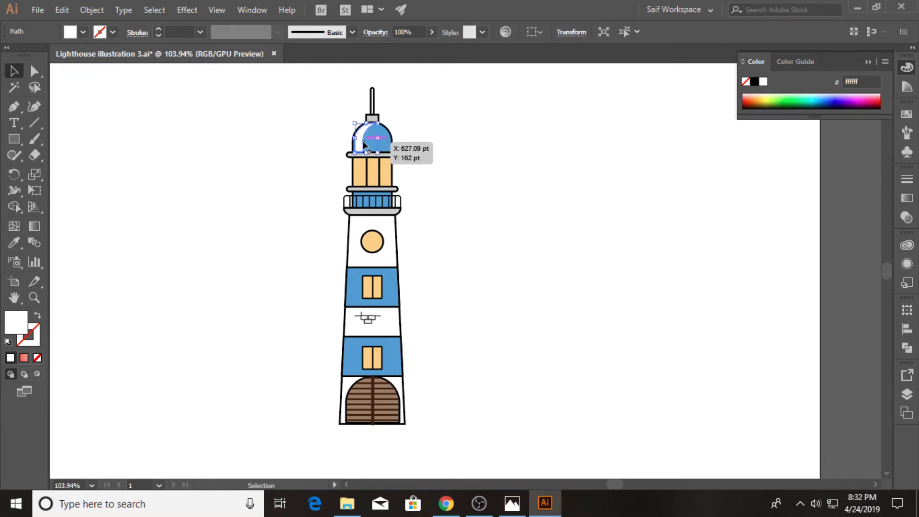
{"action": "left_click", "coordinate": [906, 216]}
{"action": "double_click", "coordinate": [865, 193]}
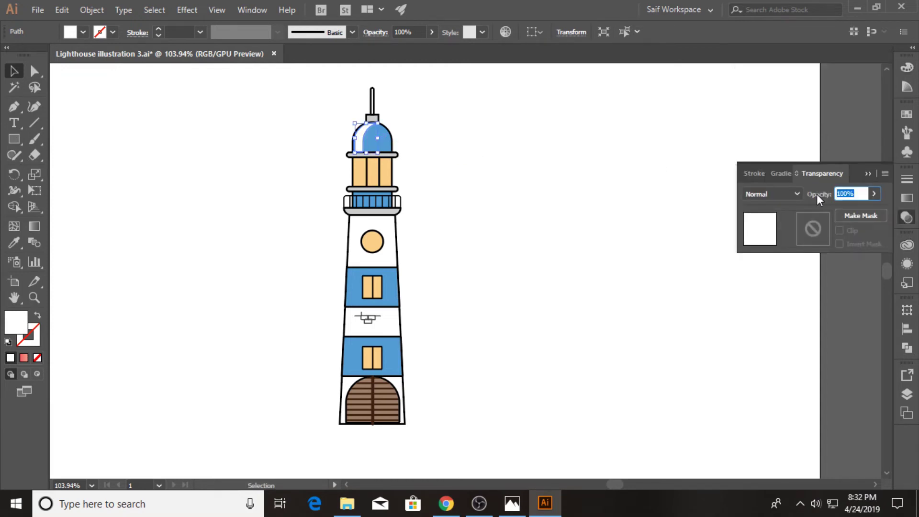
{"action": "type", "text": "20"}
{"action": "key", "text": "Return"}
{"action": "left_click", "coordinate": [688, 202]}
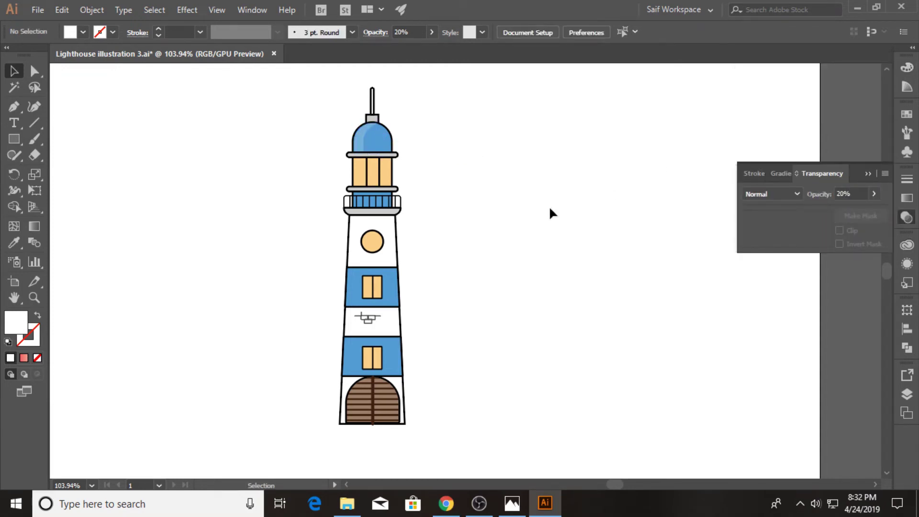
Step: Cut a left sliver from a tower-body copy, give it the highlight style, and bring it to the front on the tower's left
{"action": "mouse_move", "coordinate": [392, 332]}
{"action": "left_mouse_down"}
{"action": "mouse_move", "coordinate": [578, 328]}
{"action": "mouse_move", "coordinate": [564, 318]}
{"action": "mouse_move", "coordinate": [630, 272]}
{"action": "left_mouse_up"}
{"action": "key", "text": "shift+m"}
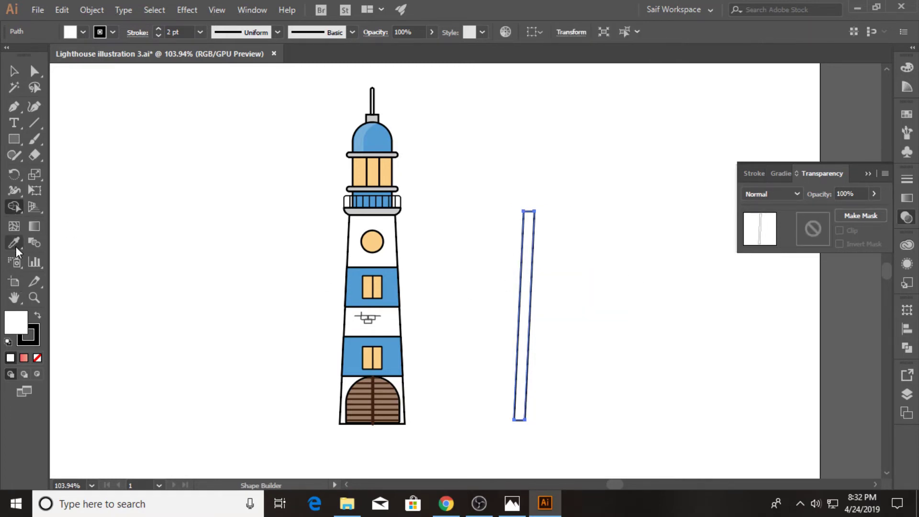
{"action": "left_click", "coordinate": [14, 242]}
{"action": "left_click", "coordinate": [374, 142]}
{"action": "key", "text": "v"}
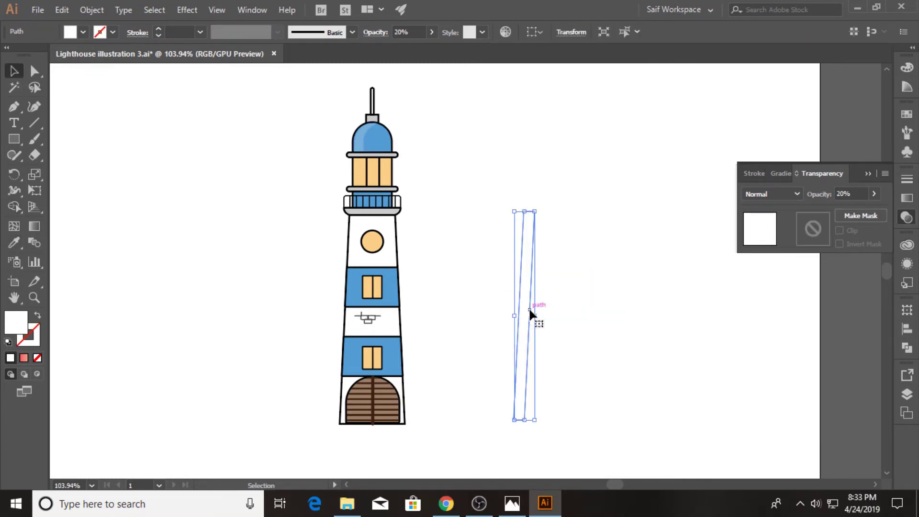
{"action": "left_click_drag", "start_coordinate": [530, 313], "coordinate": [358, 317]}
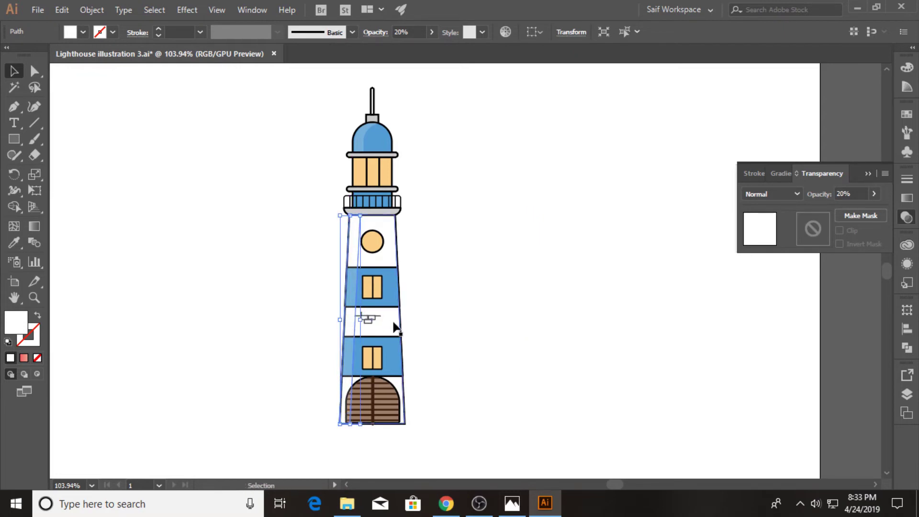
{"action": "key", "text": "ctrl+shift+bracketright"}
Step: Reflect-copy the sliver onto the tower's right side and fill it black
{"action": "right_click", "coordinate": [370, 280]}
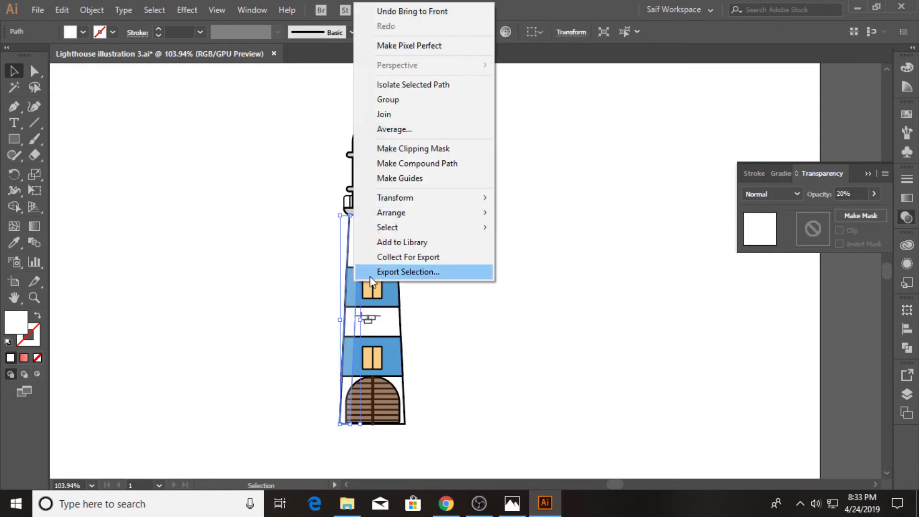
{"action": "mouse_move", "coordinate": [395, 197]}
{"action": "left_click", "coordinate": [524, 246]}
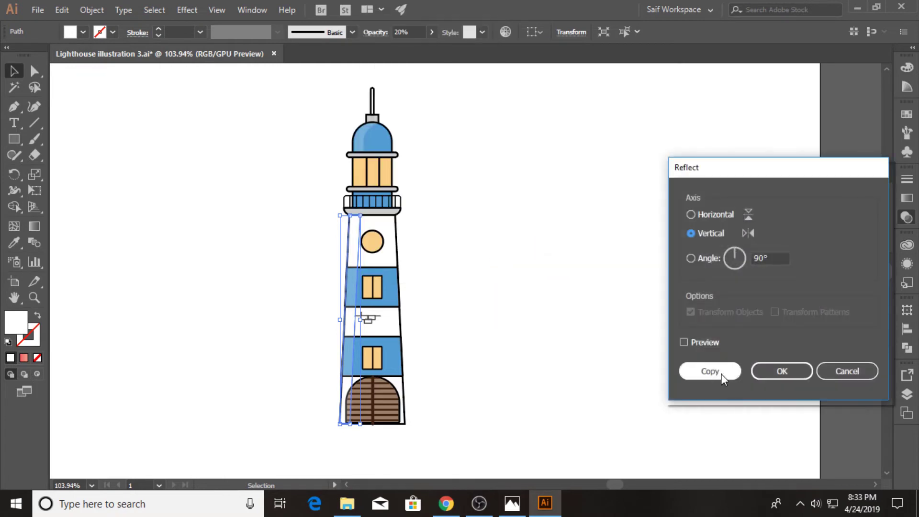
{"action": "left_click", "coordinate": [710, 372]}
{"action": "left_click_drag", "start_coordinate": [351, 291], "coordinate": [397, 296]}
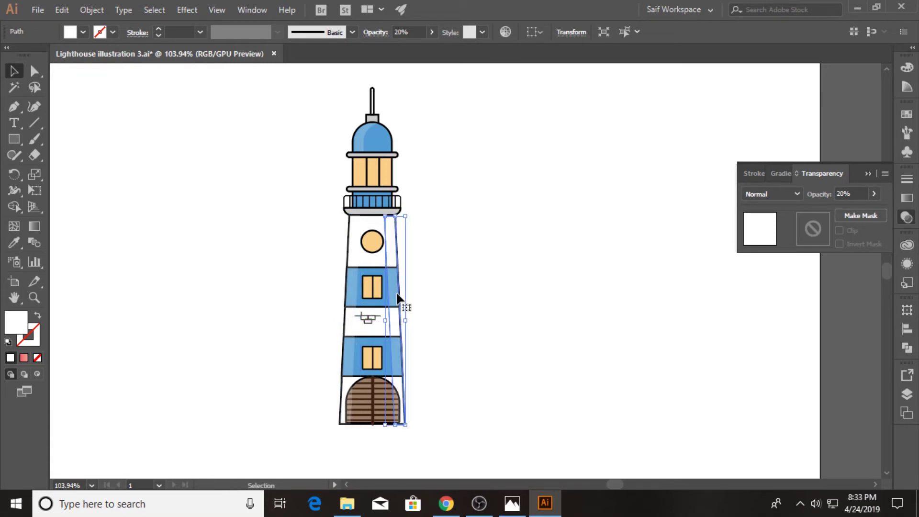
{"action": "left_click", "coordinate": [82, 32]}
{"action": "left_click", "coordinate": [36, 55]}
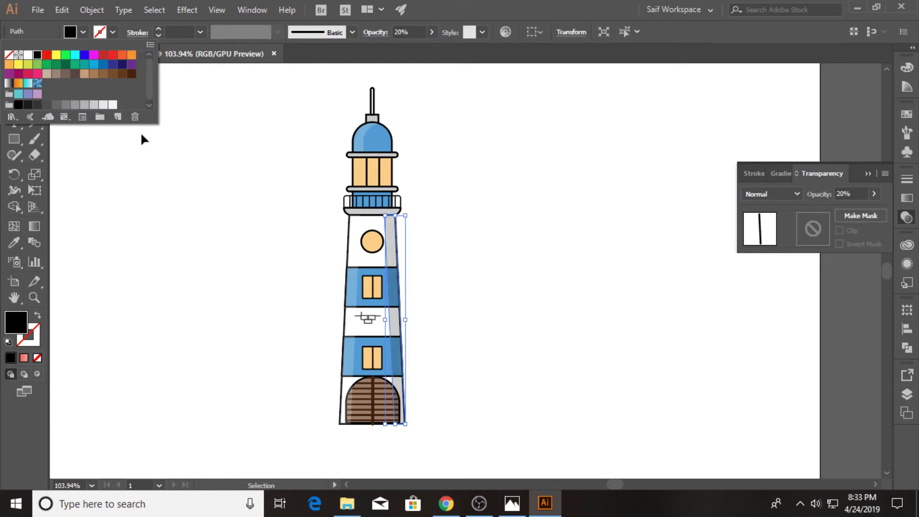
{"action": "left_click", "coordinate": [208, 216]}
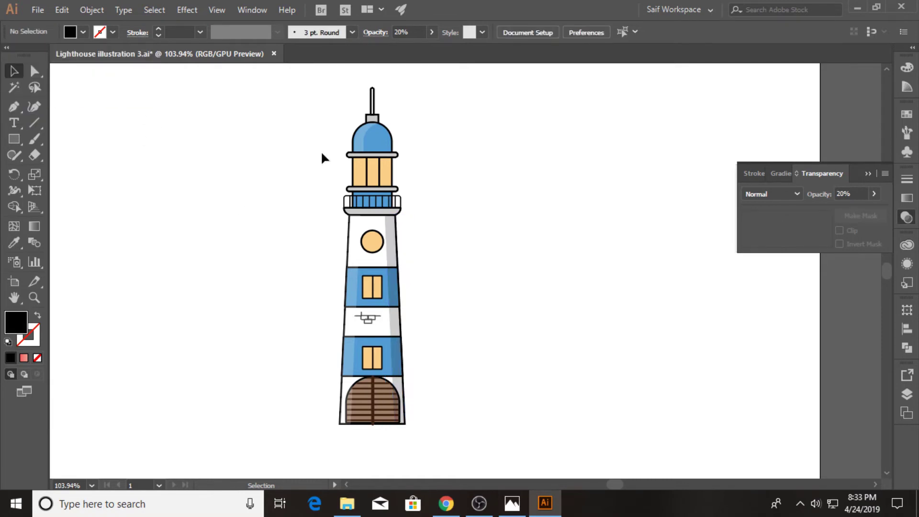
Step: Reflect-copy the dome highlight to the dome's right side with the dark shadow style
{"action": "right_click", "coordinate": [360, 136]}
{"action": "mouse_move", "coordinate": [402, 331]}
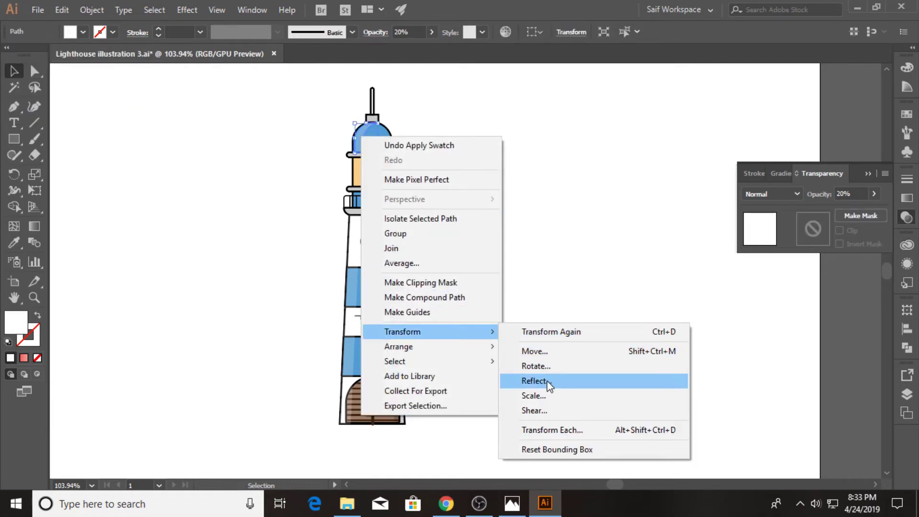
{"action": "left_click", "coordinate": [538, 380]}
{"action": "left_click", "coordinate": [733, 372]}
{"action": "left_click", "coordinate": [418, 131]}
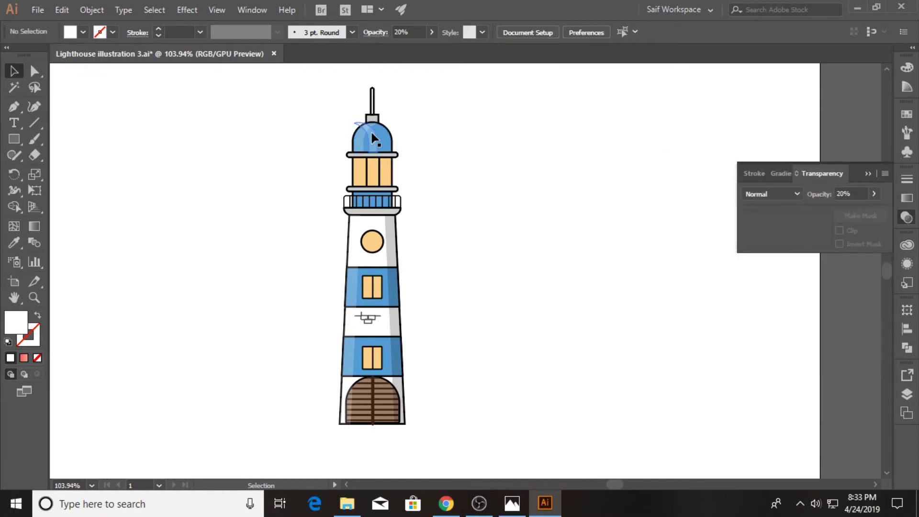
{"action": "left_click_drag", "start_coordinate": [375, 133], "coordinate": [385, 134]}
{"action": "key", "text": "i"}
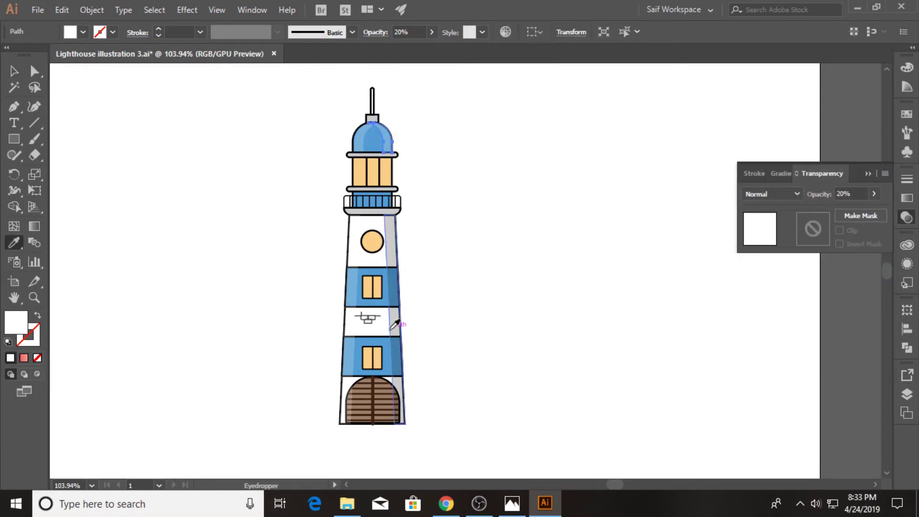
{"action": "left_click", "coordinate": [395, 310]}
{"action": "key", "text": "v"}
{"action": "left_click", "coordinate": [168, 108]}
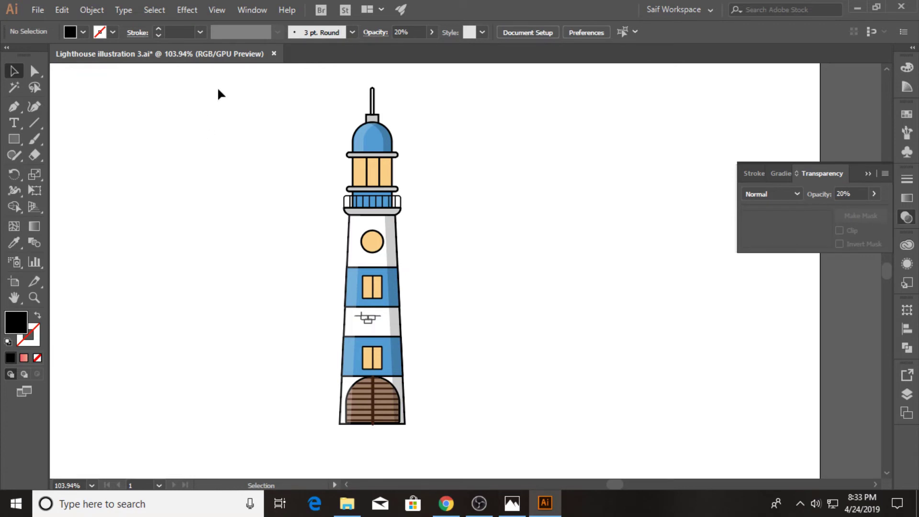
Step: Zoom in on the tower top and draw a thin bar under the balcony
{"action": "left_click", "coordinate": [34, 297]}
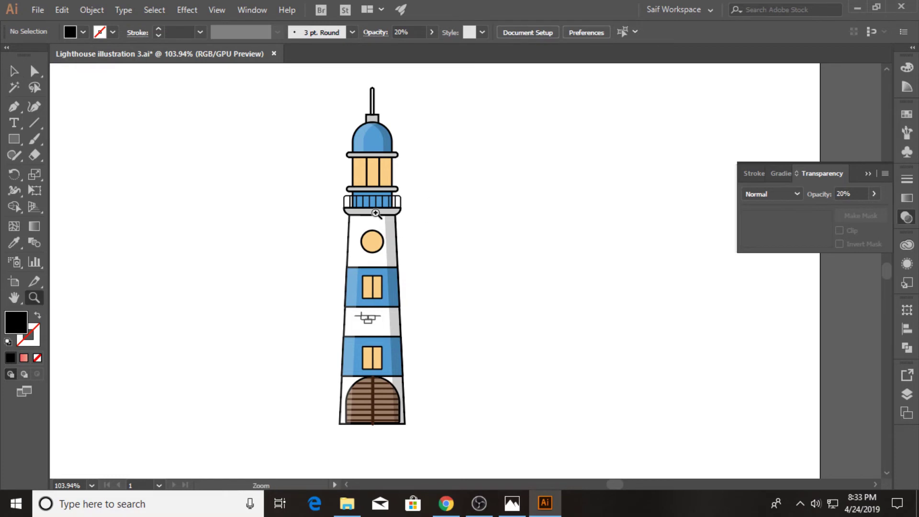
{"action": "left_click_drag", "start_coordinate": [376, 213], "coordinate": [656, 215]}
{"action": "left_click", "coordinate": [14, 139]}
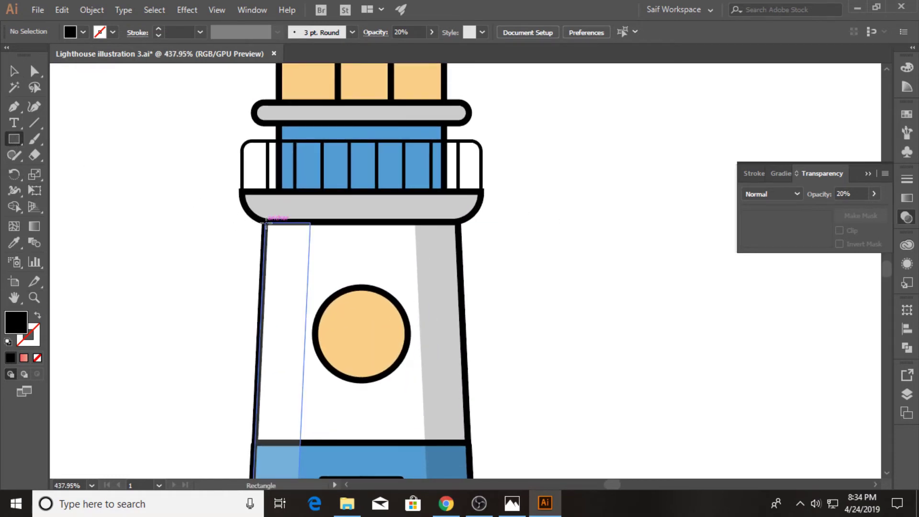
{"action": "left_click_drag", "start_coordinate": [266, 223], "coordinate": [462, 234]}
Step: Apply the translucent shading style to the thin bar under the balcony
{"action": "key", "text": "i"}
{"action": "left_click", "coordinate": [450, 290]}
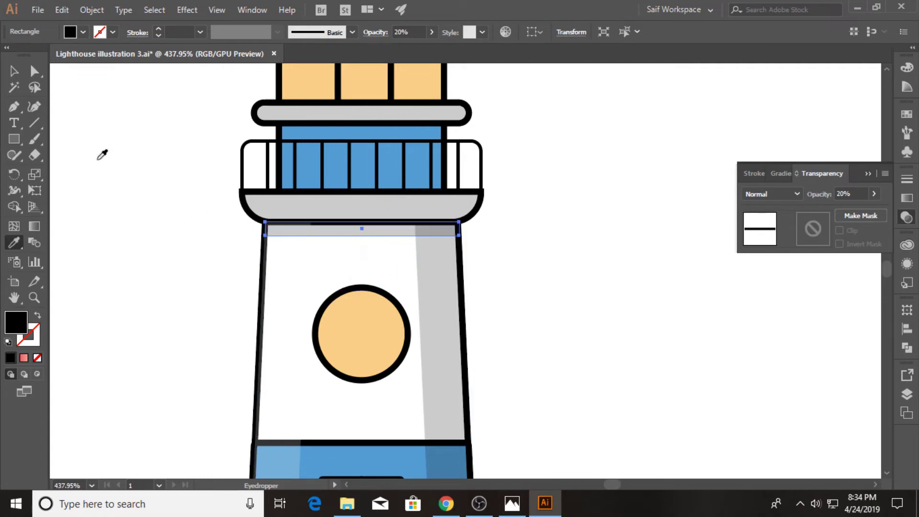
{"action": "left_click", "coordinate": [14, 71]}
{"action": "left_click", "coordinate": [178, 179]}
{"action": "scroll", "coordinate": [177, 180], "scroll_direction": "up", "scroll_amount": 2}
Step: Draw a thin bar under the upper grey ring and cut a hooked shape with Shape Builder
{"action": "left_click", "coordinate": [14, 138]}
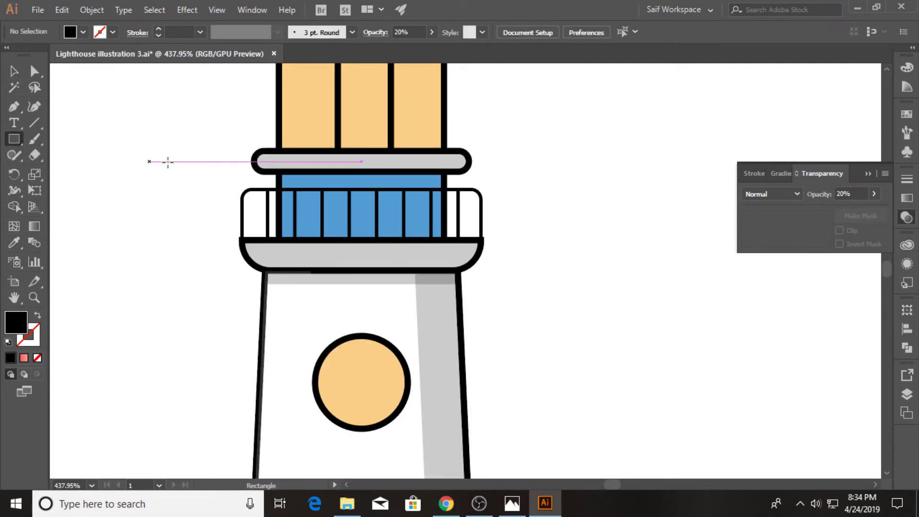
{"action": "left_click_drag", "start_coordinate": [279, 173], "coordinate": [444, 182]}
{"action": "key", "text": "i"}
{"action": "scroll", "coordinate": [388, 231], "scroll_direction": "up", "scroll_amount": 5}
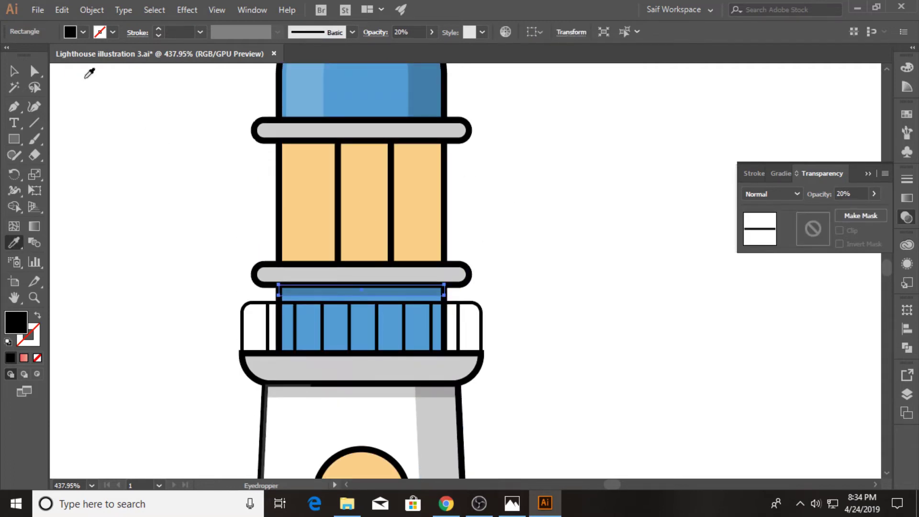
{"action": "left_click", "coordinate": [14, 71]}
{"action": "mouse_move", "coordinate": [361, 289]}
{"action": "left_mouse_down"}
{"action": "mouse_move", "coordinate": [644, 292]}
{"action": "mouse_move", "coordinate": [601, 289]}
{"action": "left_mouse_up"}
{"action": "left_click", "coordinate": [609, 281], "text": "shift"}
{"action": "key", "text": "shift+m"}
Step: Give the hooked shape the white highlight style and place it on the lower grey ring
{"action": "left_click", "coordinate": [21, 247]}
{"action": "left_click", "coordinate": [281, 389]}
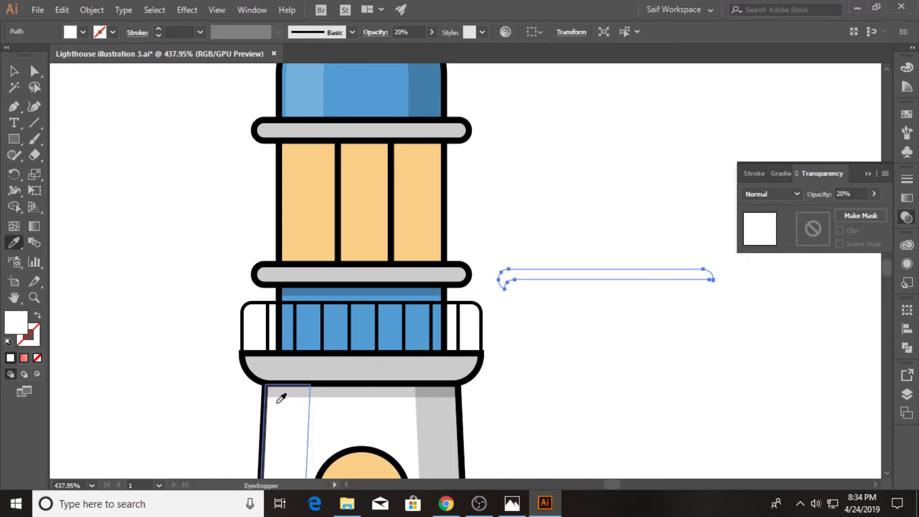
{"action": "key", "text": "v"}
{"action": "left_click_drag", "start_coordinate": [583, 280], "coordinate": [348, 276]}
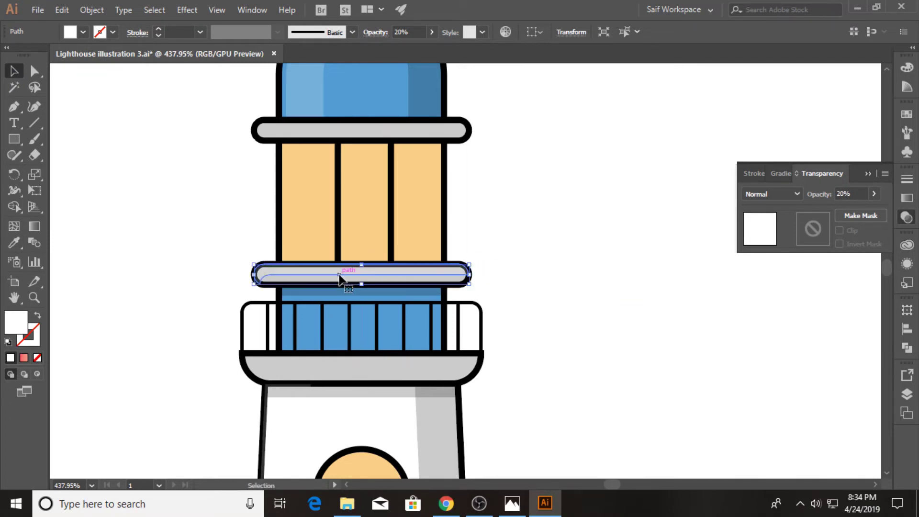
{"action": "left_click", "coordinate": [572, 302]}
Step: Align both grey lantern bars' strokes to the outside
{"action": "left_click", "coordinate": [457, 286]}
{"action": "left_click", "coordinate": [424, 137], "text": "shift"}
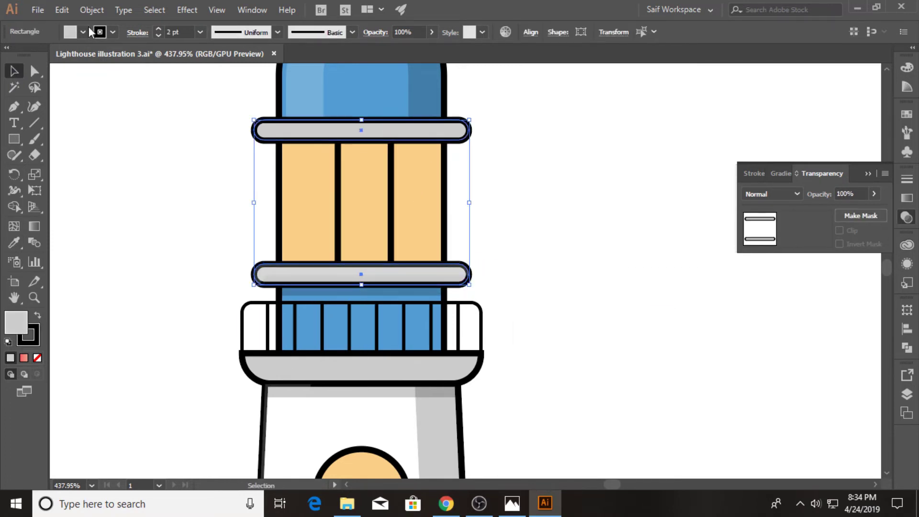
{"action": "left_click", "coordinate": [138, 33]}
{"action": "left_click", "coordinate": [83, 103]}
{"action": "left_click", "coordinate": [199, 190]}
Step: Set the lower bar's highlight opacity to 50%
{"action": "left_click", "coordinate": [293, 273]}
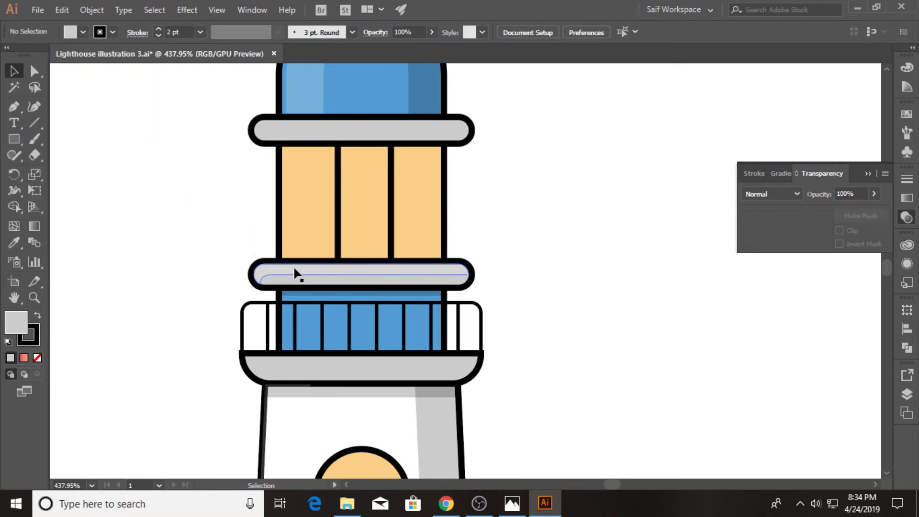
{"action": "left_click", "coordinate": [859, 193]}
{"action": "type", "text": "50"}
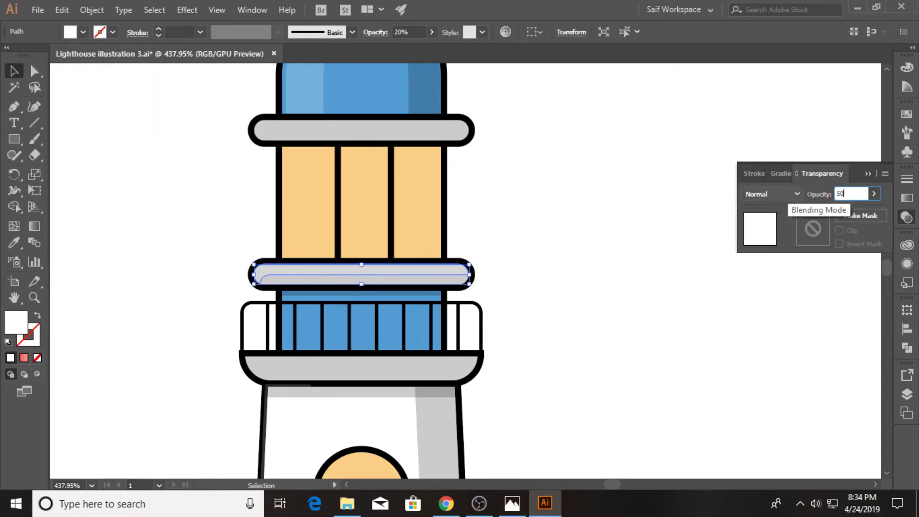
{"action": "key", "text": "Return"}
{"action": "left_click", "coordinate": [462, 247]}
Step: Replace the upper bar's old highlight with a copy of the lower one
{"action": "left_click", "coordinate": [383, 130]}
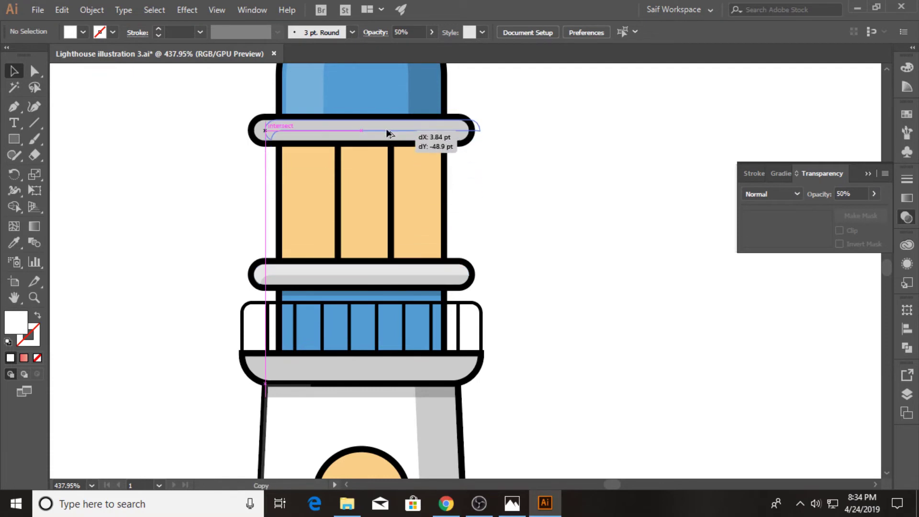
{"action": "key", "text": "Delete"}
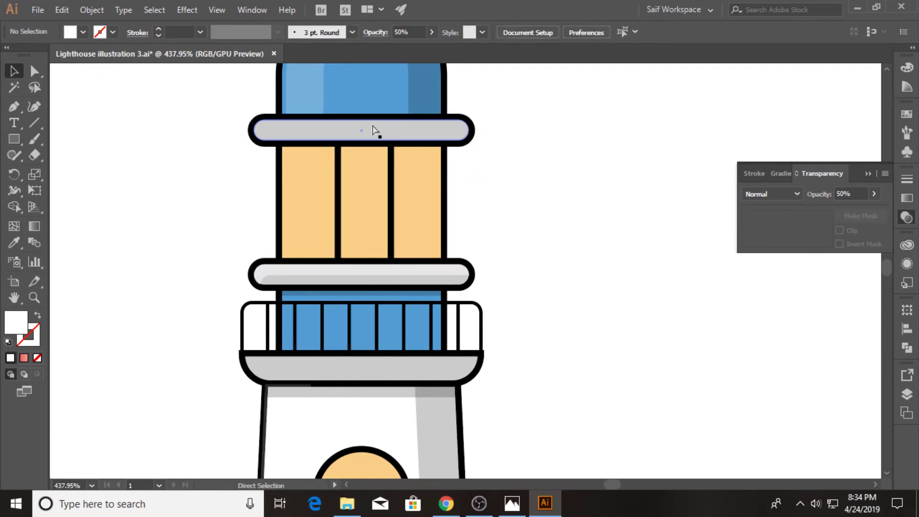
{"action": "left_click", "coordinate": [359, 268]}
{"action": "left_click_drag", "start_coordinate": [360, 276], "coordinate": [358, 132]}
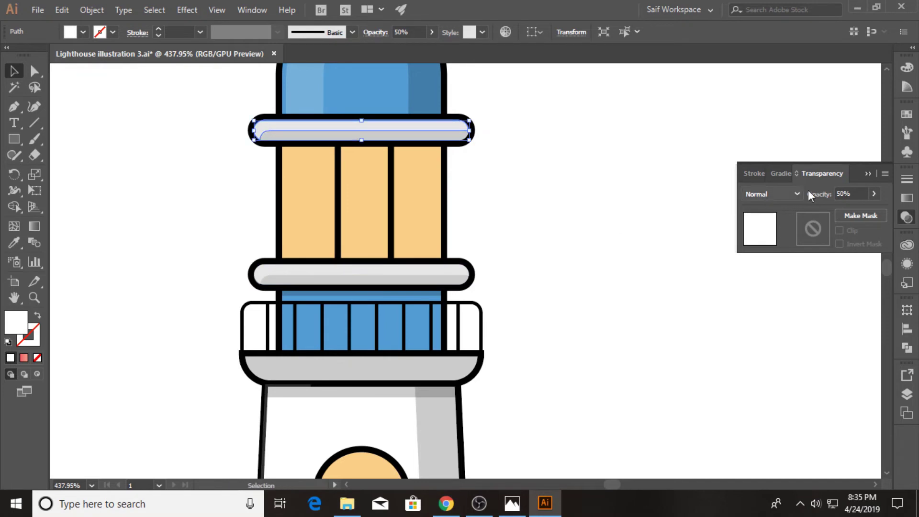
Step: Draw a building rectangle beside the tower base with a thin ledge along its top
{"action": "key", "text": "z"}
{"action": "left_click_drag", "start_coordinate": [369, 293], "coordinate": [319, 291]}
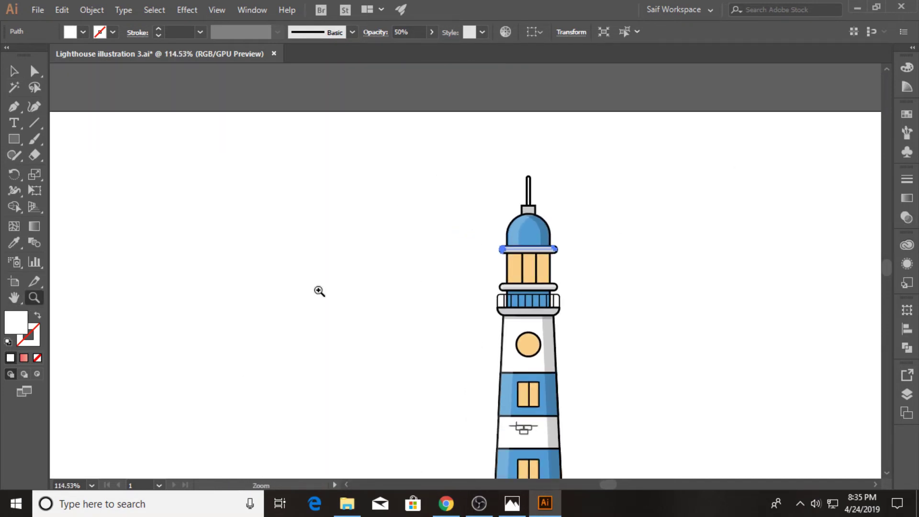
{"action": "left_click_drag", "start_coordinate": [573, 418], "coordinate": [508, 280]}
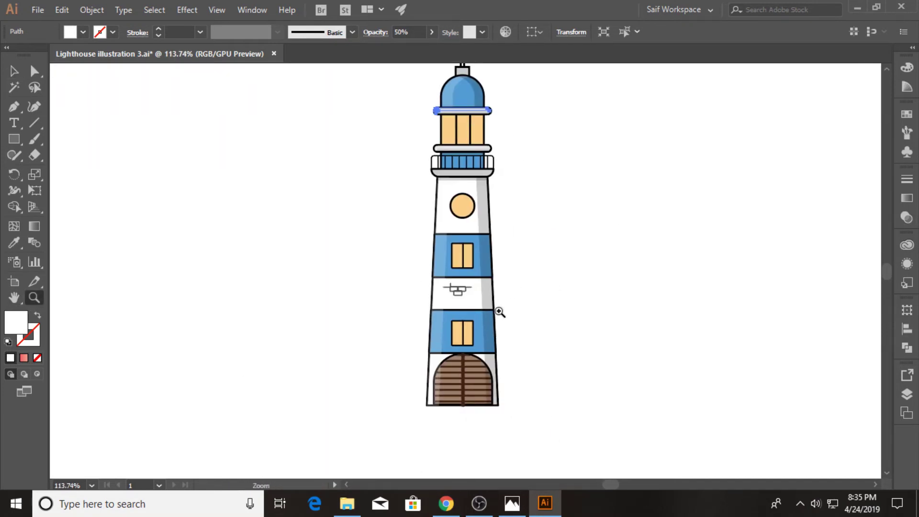
{"action": "left_click", "coordinate": [11, 142]}
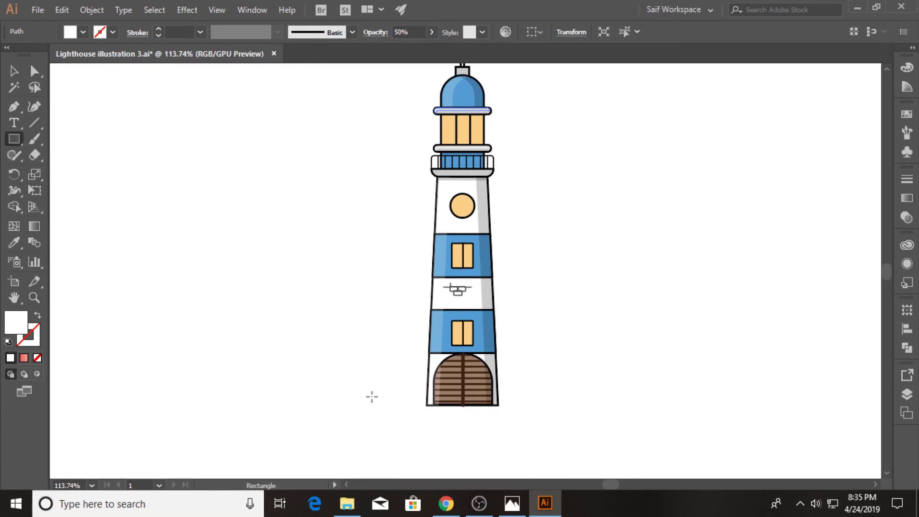
{"action": "left_click_drag", "start_coordinate": [363, 405], "coordinate": [443, 344]}
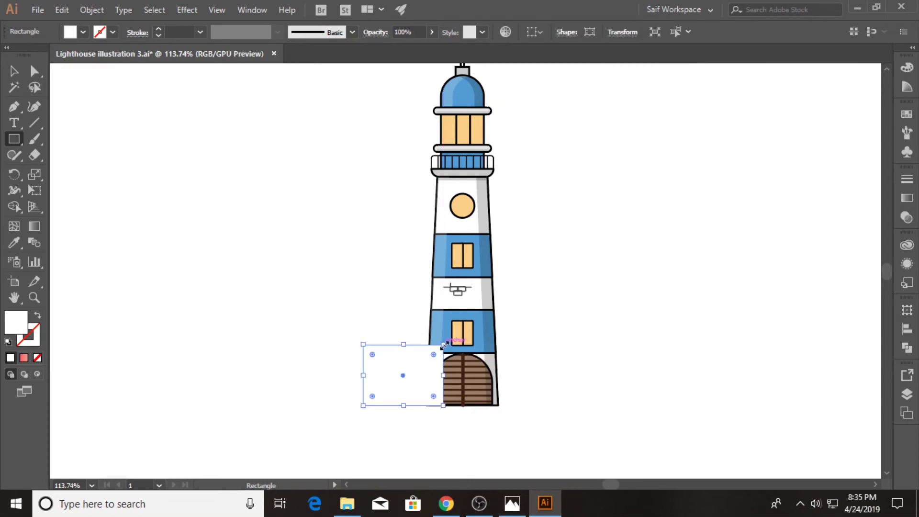
{"action": "left_click_drag", "start_coordinate": [355, 338], "coordinate": [443, 344]}
Step: Give the building and ledge rectangles a 2 pt stroke
{"action": "key", "text": "v"}
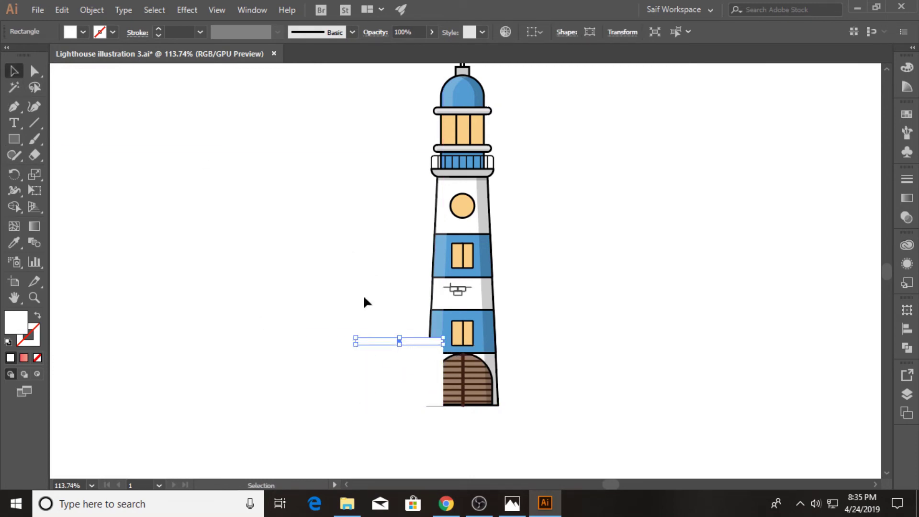
{"action": "left_click_drag", "start_coordinate": [363, 294], "coordinate": [369, 366]}
{"action": "left_click", "coordinate": [204, 32]}
{"action": "left_click", "coordinate": [220, 105]}
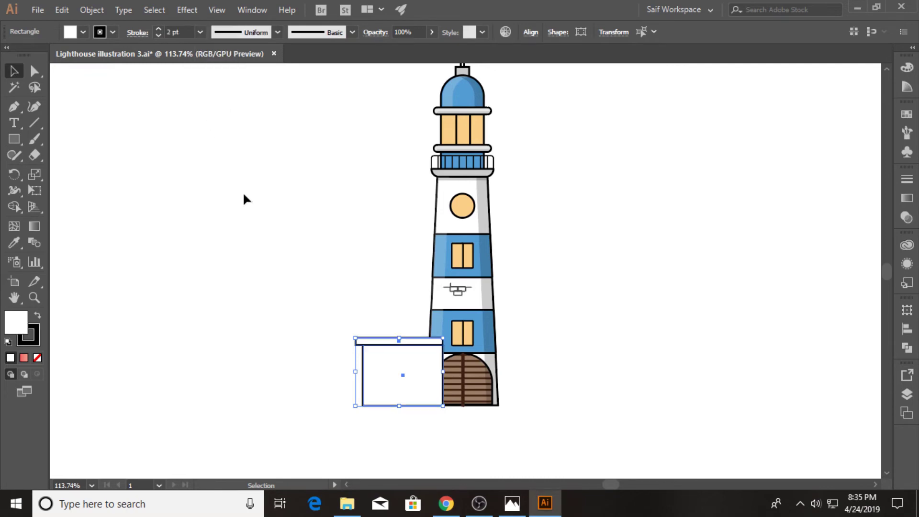
{"action": "left_click", "coordinate": [346, 320]}
Step: Round the ends of the thin ledge with Direct Selection
{"action": "key", "text": "a"}
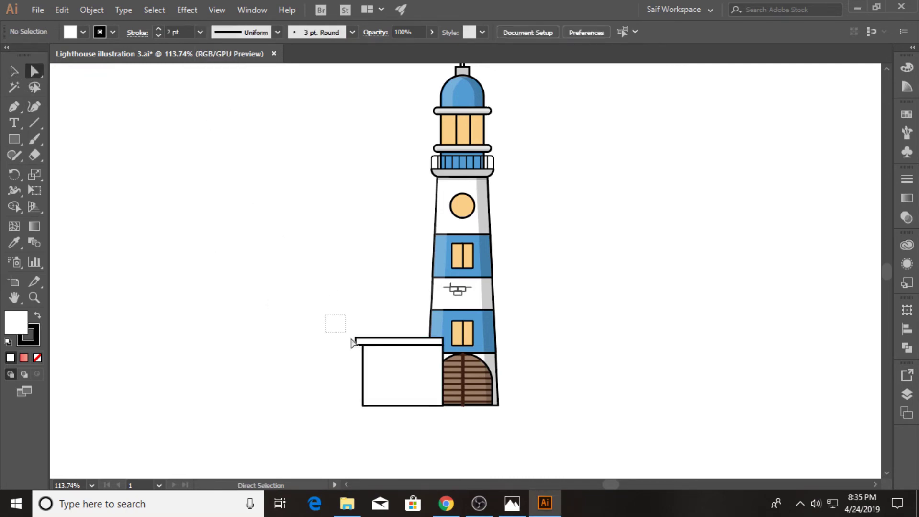
{"action": "left_click_drag", "start_coordinate": [325, 314], "coordinate": [366, 353]}
{"action": "key", "text": "v"}
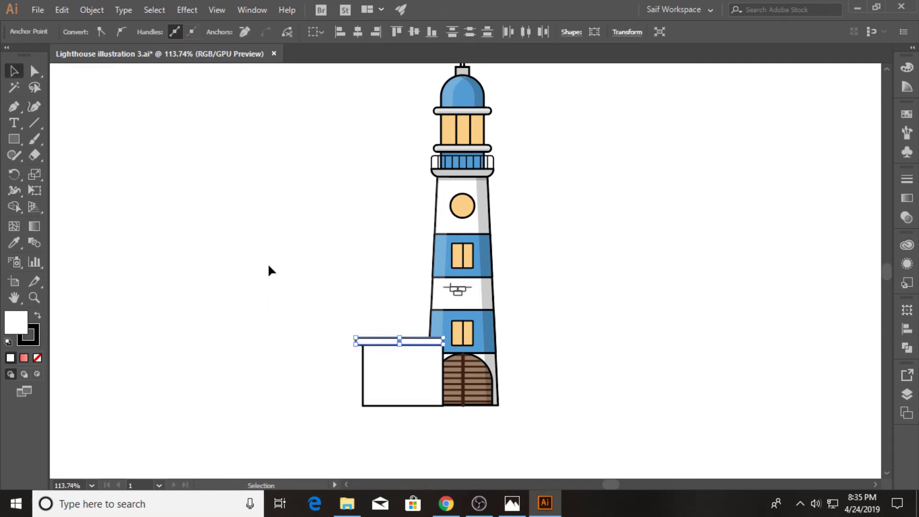
{"action": "left_click", "coordinate": [266, 269]}
Step: Add a roof block above the ledge with a rounded top-left corner, seated on the ledge
{"action": "left_click", "coordinate": [14, 139]}
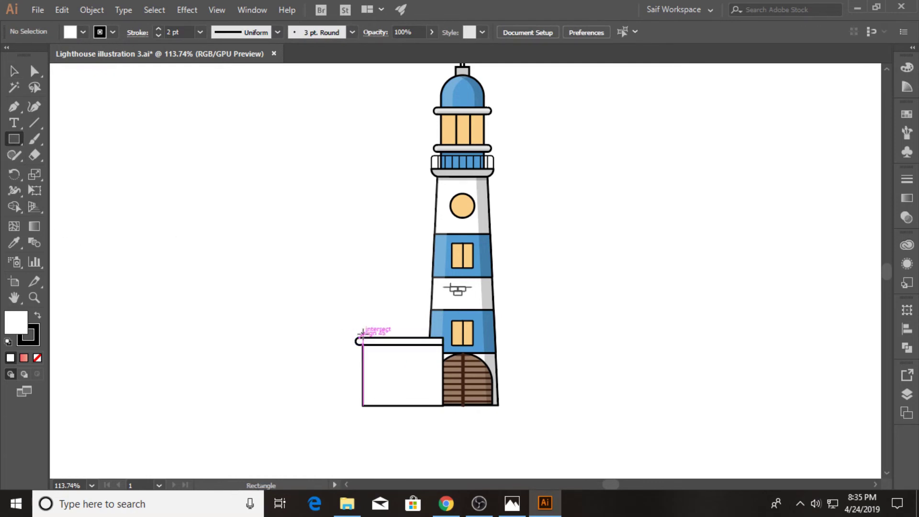
{"action": "left_click_drag", "start_coordinate": [362, 333], "coordinate": [443, 313]}
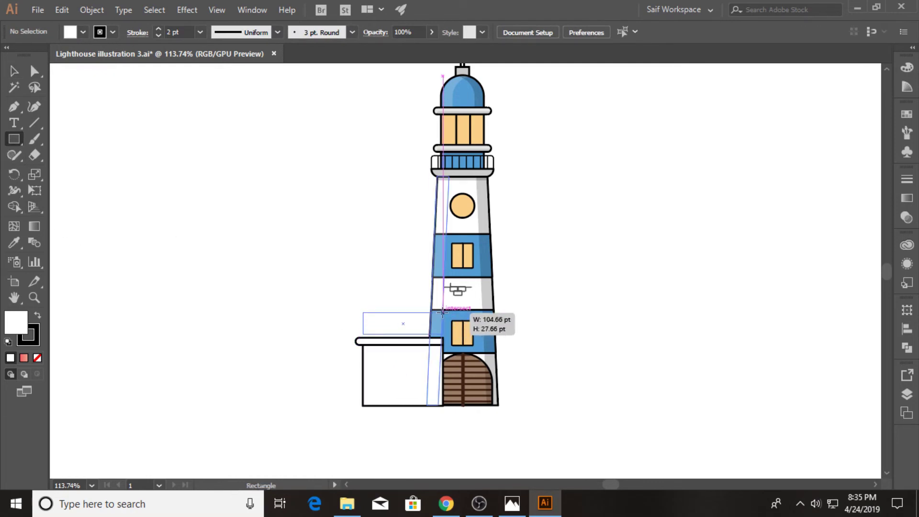
{"action": "left_click", "coordinate": [34, 70]}
{"action": "left_click_drag", "start_coordinate": [375, 317], "coordinate": [377, 328]}
{"action": "key", "text": "v"}
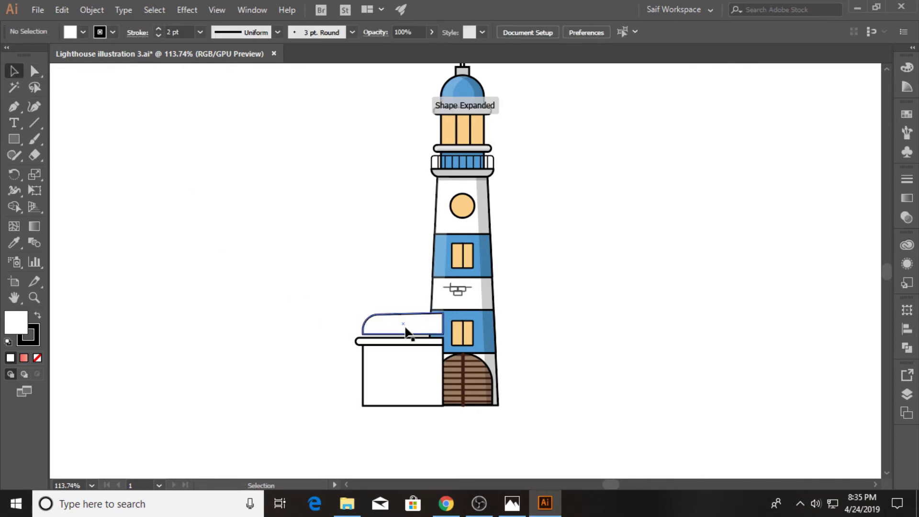
{"action": "left_click_drag", "start_coordinate": [404, 331], "coordinate": [403, 334]}
{"action": "left_click", "coordinate": [362, 302]}
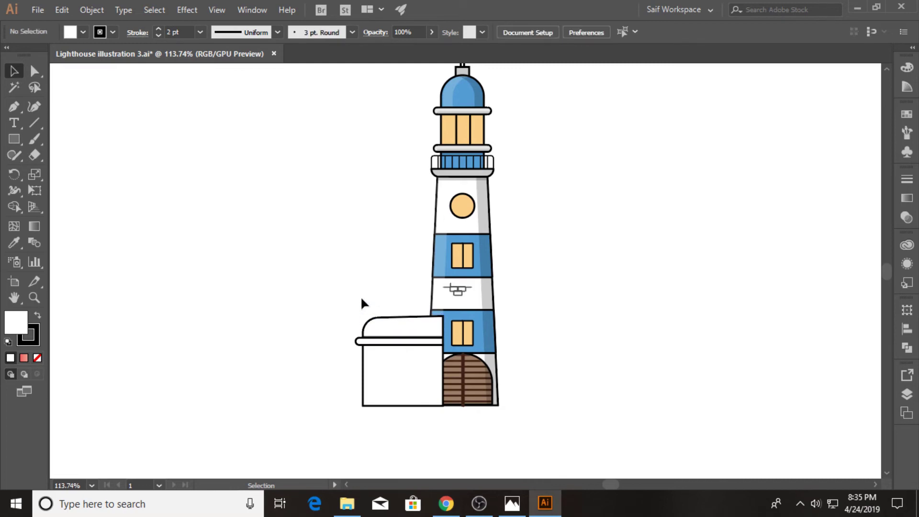
{"action": "left_click", "coordinate": [372, 344]}
Step: Fill the ledge with the bars' light grey using the Eyedropper
{"action": "key", "text": "i"}
{"action": "left_click", "coordinate": [483, 295]}
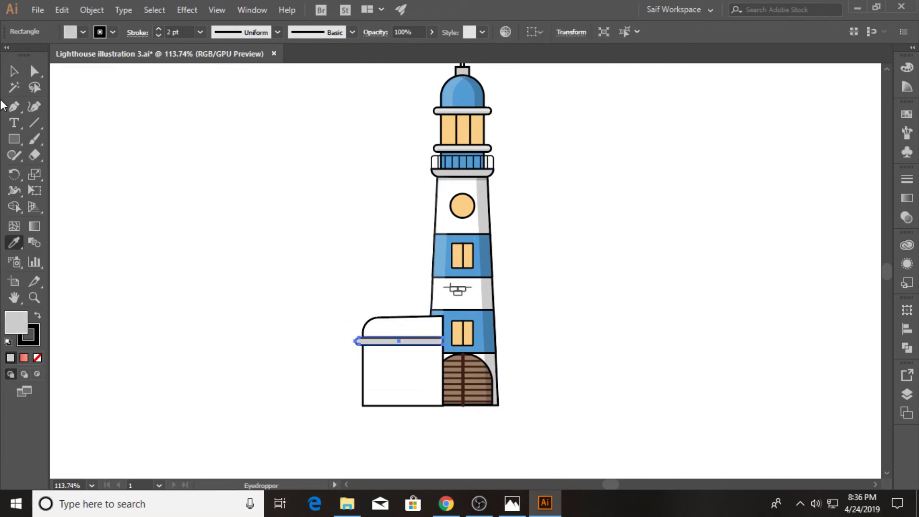
{"action": "key", "text": "v"}
{"action": "left_click", "coordinate": [218, 269]}
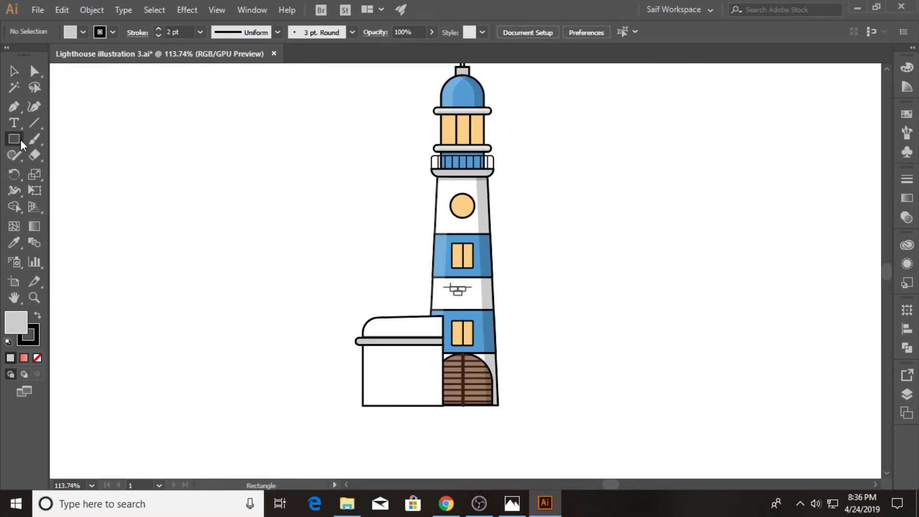
Step: Draw an orange window rectangle with a vertical divider line down its middle
{"action": "left_click_drag", "start_coordinate": [192, 283], "coordinate": [267, 326]}
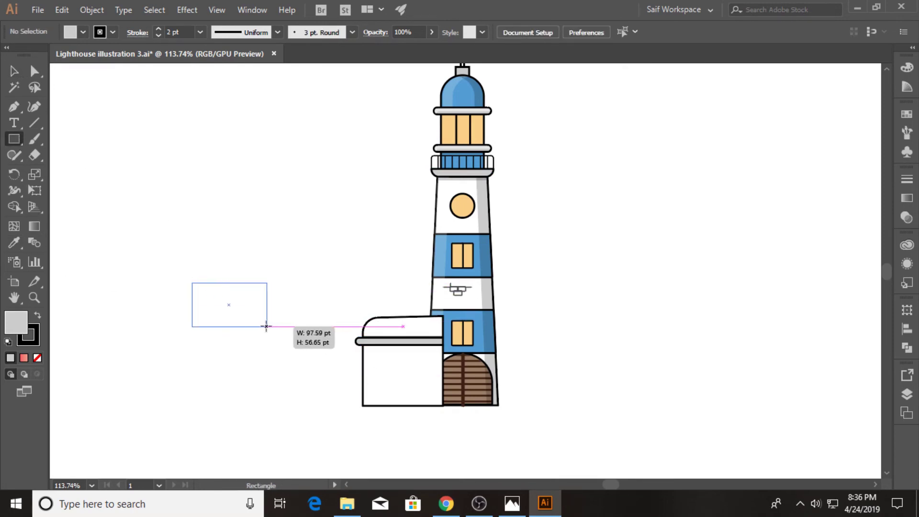
{"action": "key", "text": "i"}
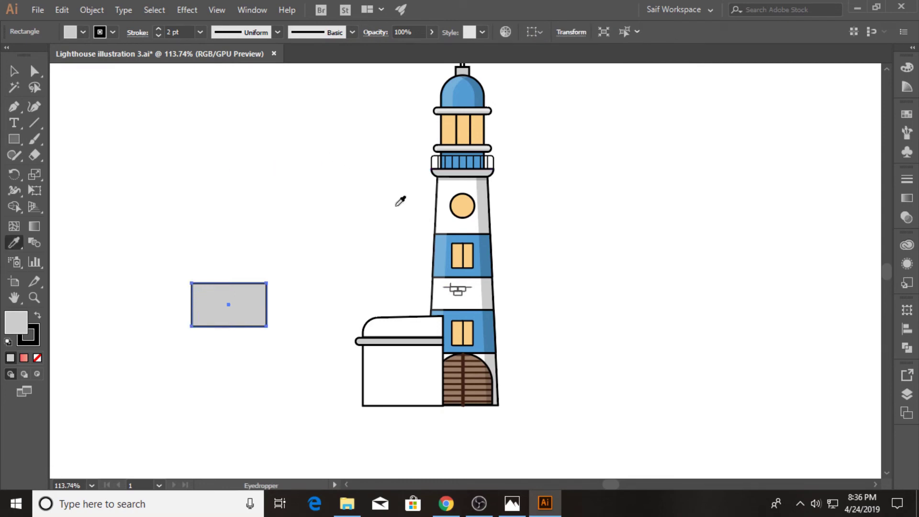
{"action": "left_click", "coordinate": [468, 201]}
{"action": "key", "text": "v"}
{"action": "left_click", "coordinate": [195, 227]}
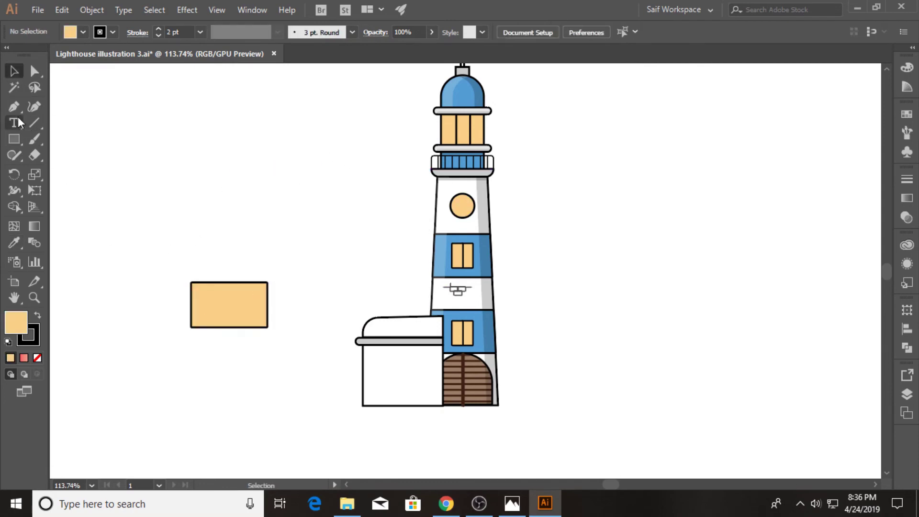
{"action": "left_click", "coordinate": [34, 122]}
{"action": "left_click_drag", "start_coordinate": [229, 282], "coordinate": [229, 330]}
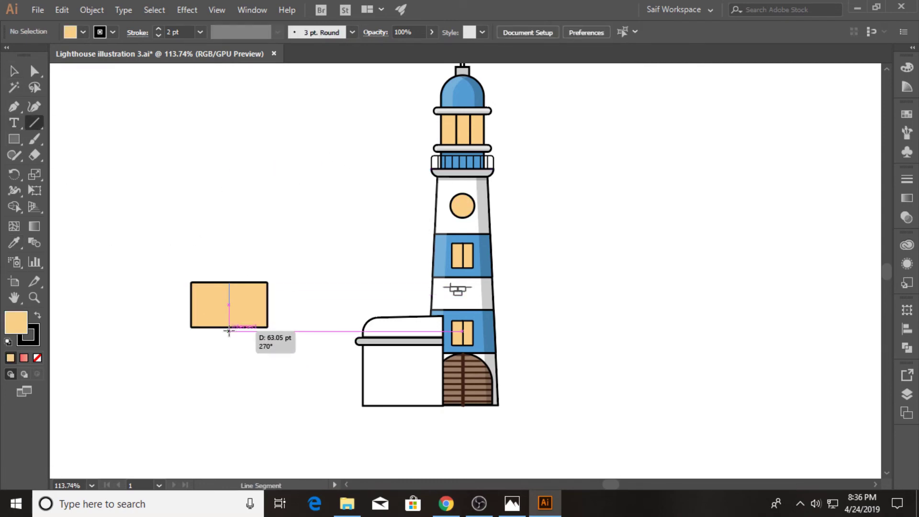
Step: Scale the window onto the building wall and send the annex behind the tower
{"action": "key", "text": "v"}
{"action": "mouse_move", "coordinate": [155, 262]}
{"action": "left_mouse_down"}
{"action": "mouse_move", "coordinate": [243, 321]}
{"action": "mouse_move", "coordinate": [440, 393]}
{"action": "mouse_move", "coordinate": [434, 387]}
{"action": "left_mouse_up"}
{"action": "left_click_drag", "start_coordinate": [343, 304], "coordinate": [415, 408]}
{"action": "key", "text": "ctrl+shift+bracketleft"}
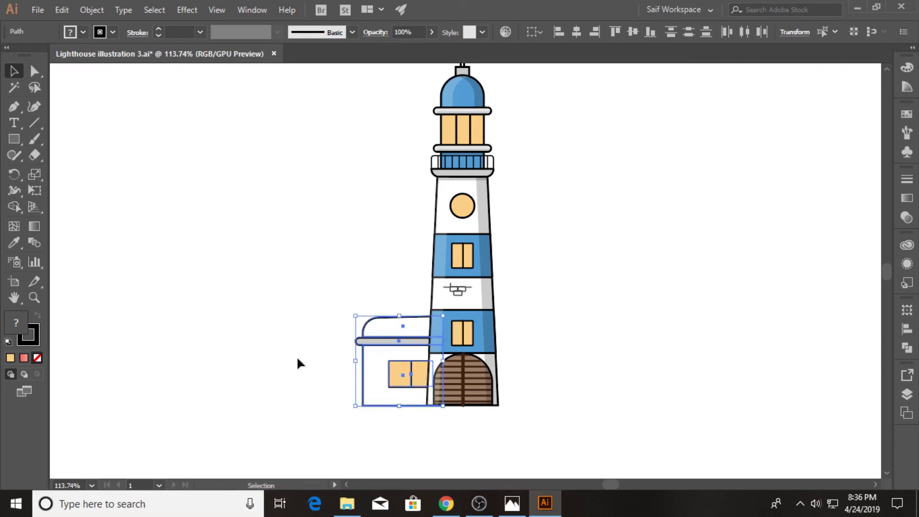
{"action": "left_click", "coordinate": [297, 358]}
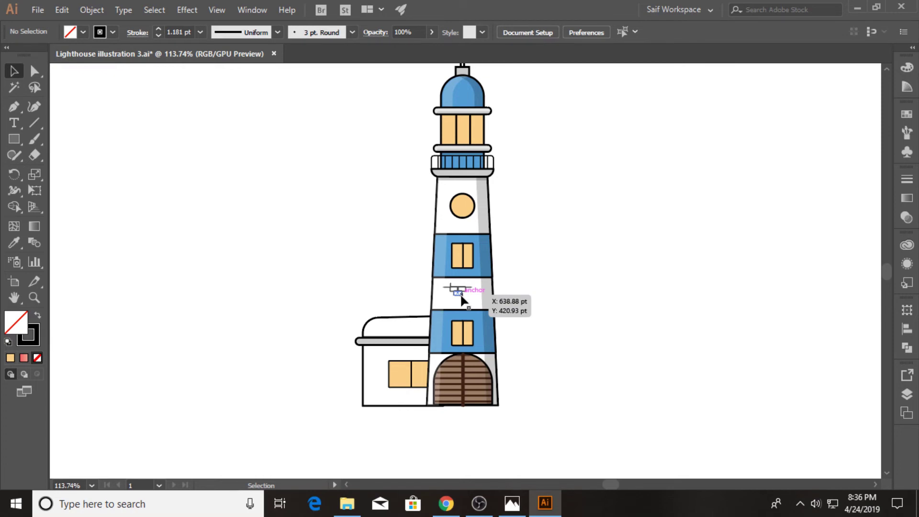
Step: Alt-drag a copy of the brick detail onto the annex wall
{"action": "mouse_move", "coordinate": [461, 296]}
{"action": "left_mouse_down"}
{"action": "mouse_move", "coordinate": [347, 372]}
{"action": "mouse_move", "coordinate": [389, 400]}
{"action": "left_mouse_up"}
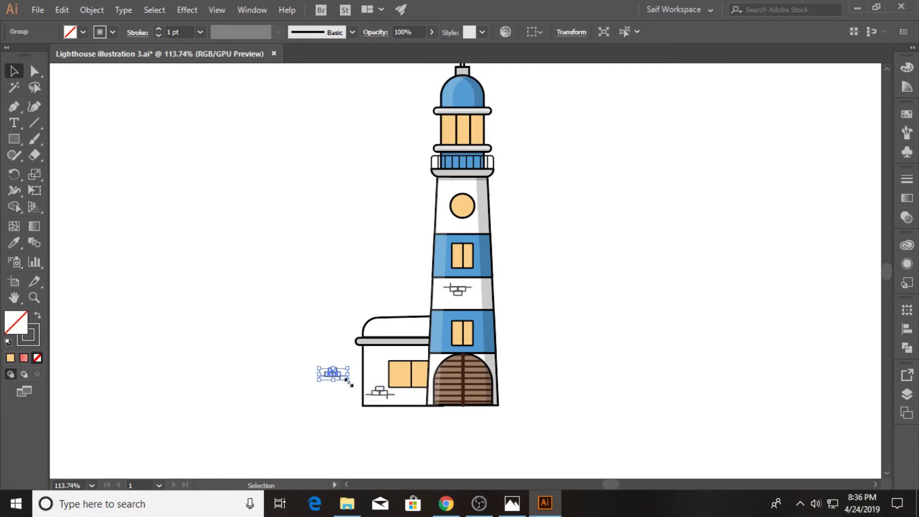
{"action": "left_click", "coordinate": [349, 378]}
{"action": "left_click", "coordinate": [402, 328]}
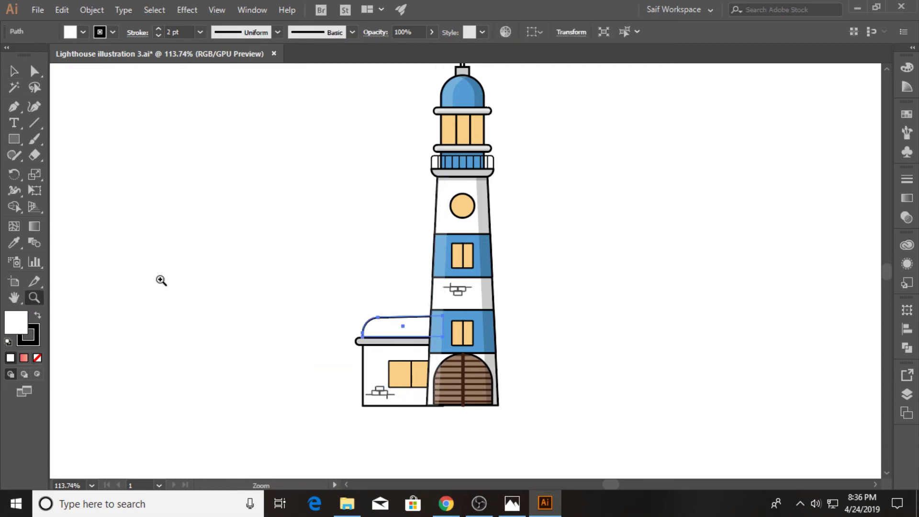
{"action": "scroll", "coordinate": [160, 280], "scroll_direction": "down", "scroll_amount": 3}
Step: Recolour the annex roof from the red swatch to a lighter pink
{"action": "scroll", "coordinate": [194, 278], "scroll_direction": "left", "scroll_amount": 3}
{"action": "left_click", "coordinate": [14, 242]}
{"action": "left_click", "coordinate": [183, 235]}
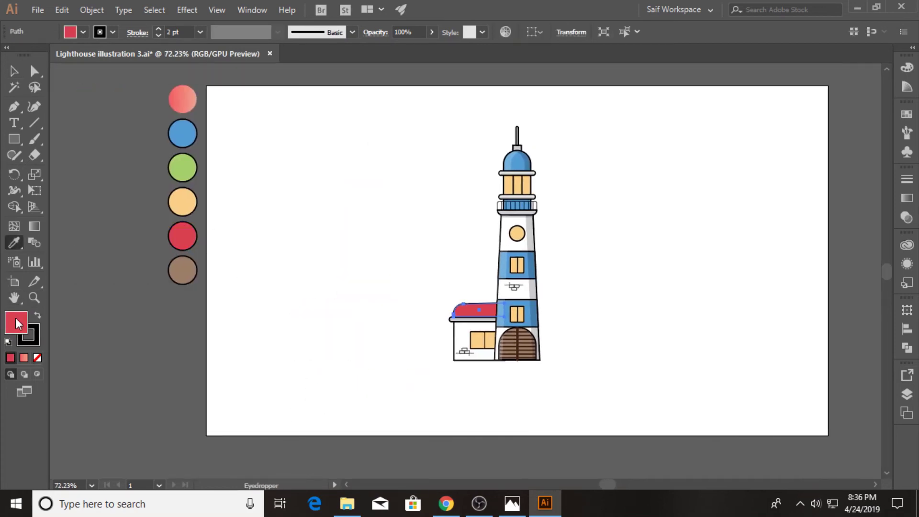
{"action": "double_click", "coordinate": [16, 322]}
{"action": "left_click", "coordinate": [583, 107]}
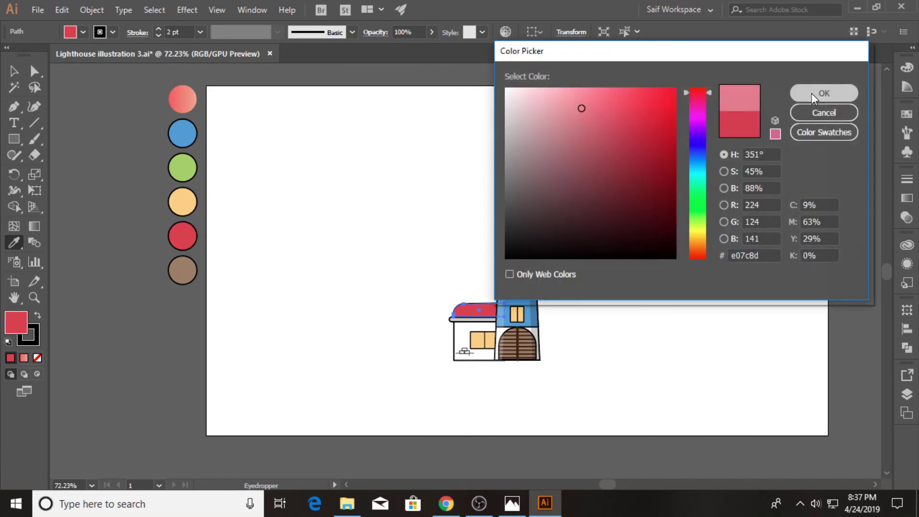
{"action": "key", "text": "Return"}
Step: Draw a small rectangle on the roof and Alt-drag copies into four roof tiles
{"action": "key", "text": "z"}
{"action": "left_click_drag", "start_coordinate": [448, 306], "coordinate": [636, 305]}
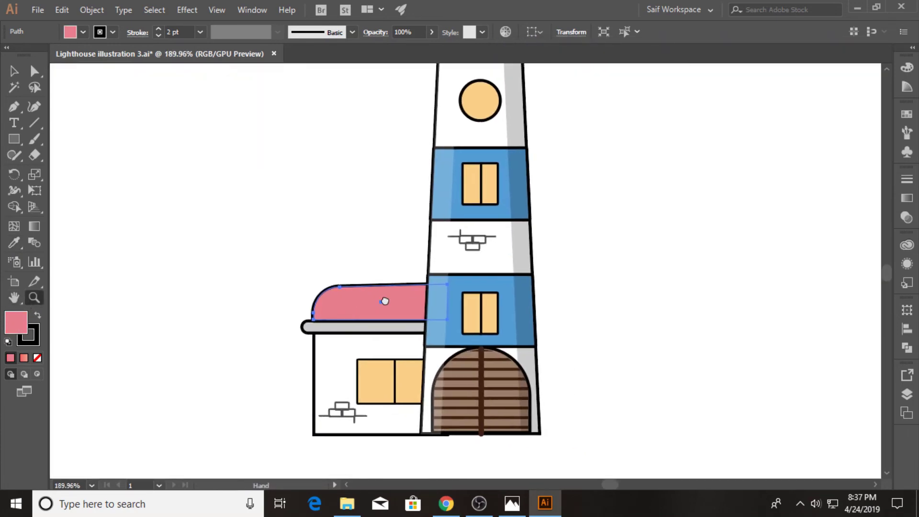
{"action": "left_click", "coordinate": [14, 142]}
{"action": "left_click_drag", "start_coordinate": [336, 292], "coordinate": [360, 303]}
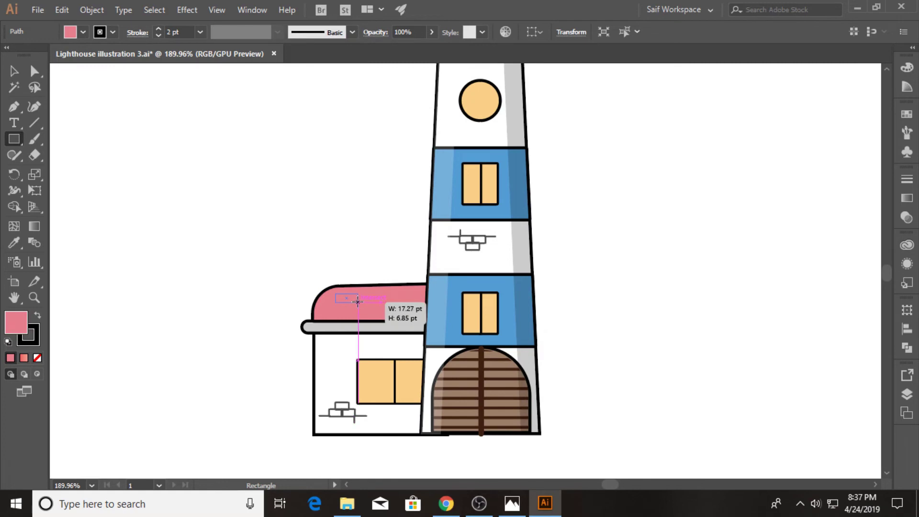
{"action": "left_click", "coordinate": [19, 75]}
{"action": "left_click", "coordinate": [282, 305]}
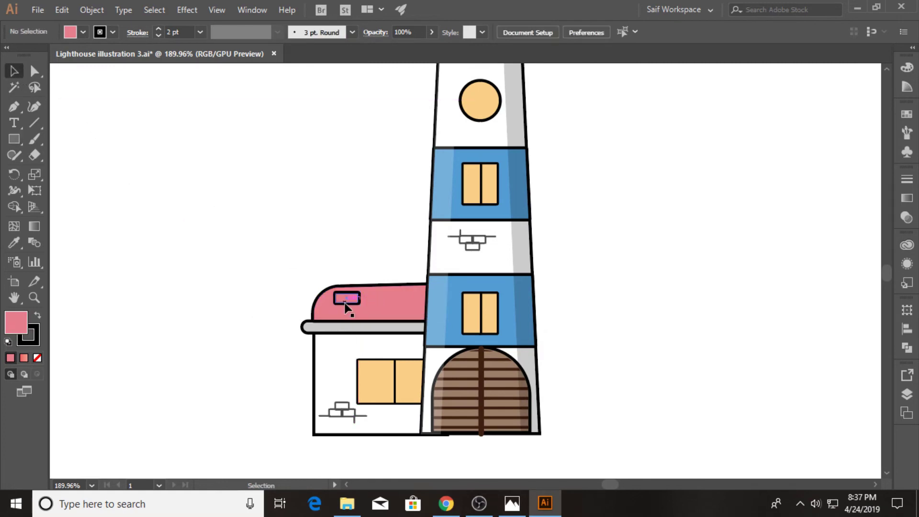
{"action": "mouse_move", "coordinate": [347, 300]}
{"action": "left_mouse_down"}
{"action": "mouse_move", "coordinate": [380, 313]}
{"action": "mouse_move", "coordinate": [400, 299]}
{"action": "mouse_move", "coordinate": [415, 306]}
{"action": "left_mouse_up"}
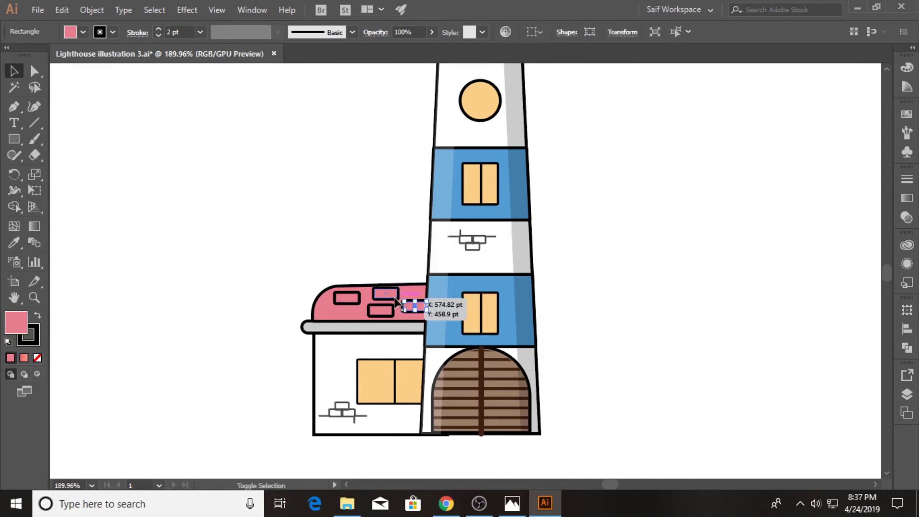
{"action": "left_click", "coordinate": [385, 293], "text": "shift"}
{"action": "left_click", "coordinate": [347, 297], "text": "shift"}
{"action": "left_click", "coordinate": [374, 311], "text": "shift"}
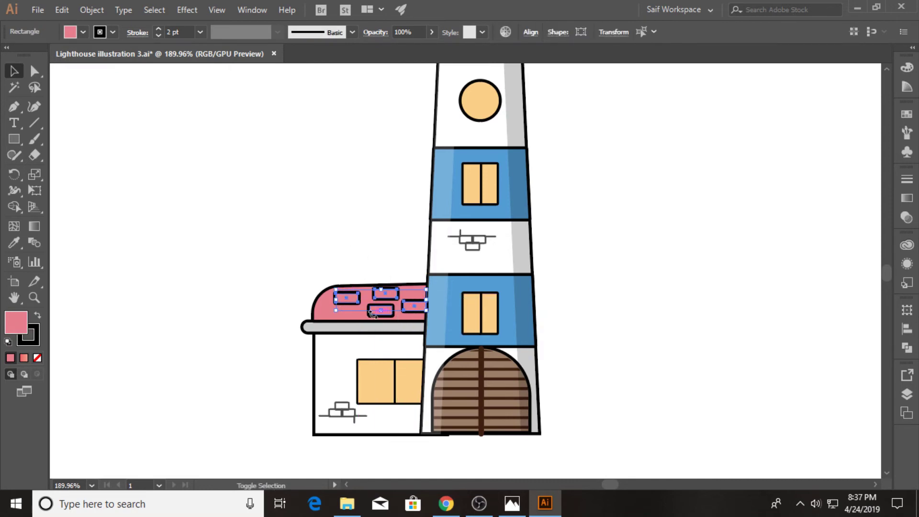
{"action": "left_click", "coordinate": [374, 311], "text": "shift"}
Step: Fill the four roof tiles with the red sample and remove their stroke
{"action": "key", "text": "z"}
{"action": "key", "text": "ctrl+0"}
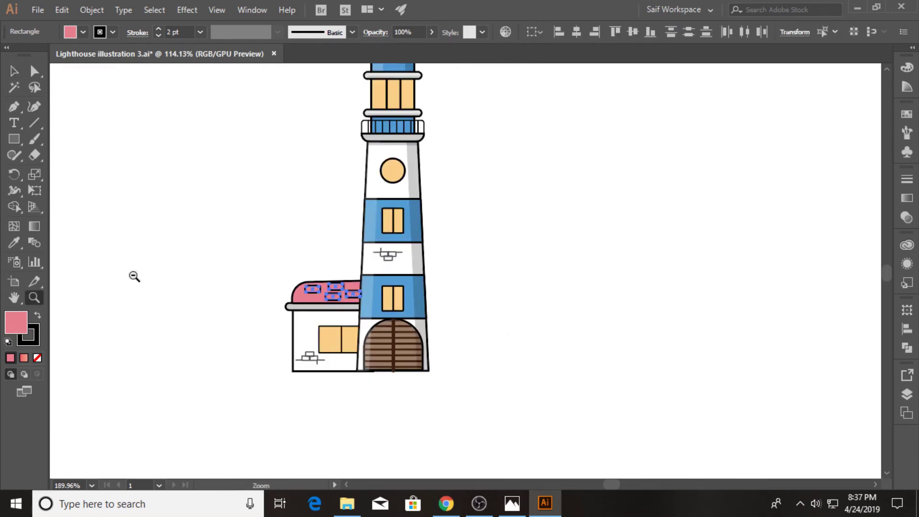
{"action": "key", "text": "i"}
{"action": "left_click", "coordinate": [157, 233]}
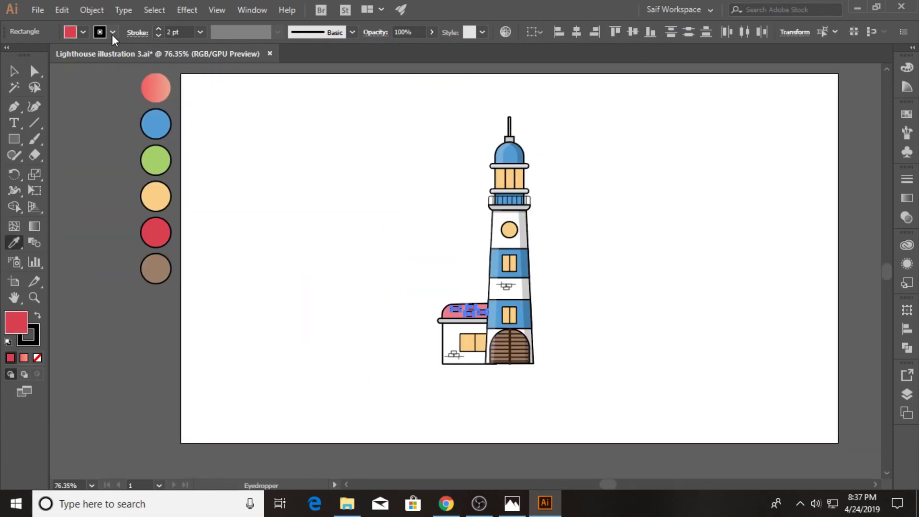
{"action": "left_click", "coordinate": [112, 32]}
{"action": "left_click", "coordinate": [11, 57]}
{"action": "left_click", "coordinate": [14, 71]}
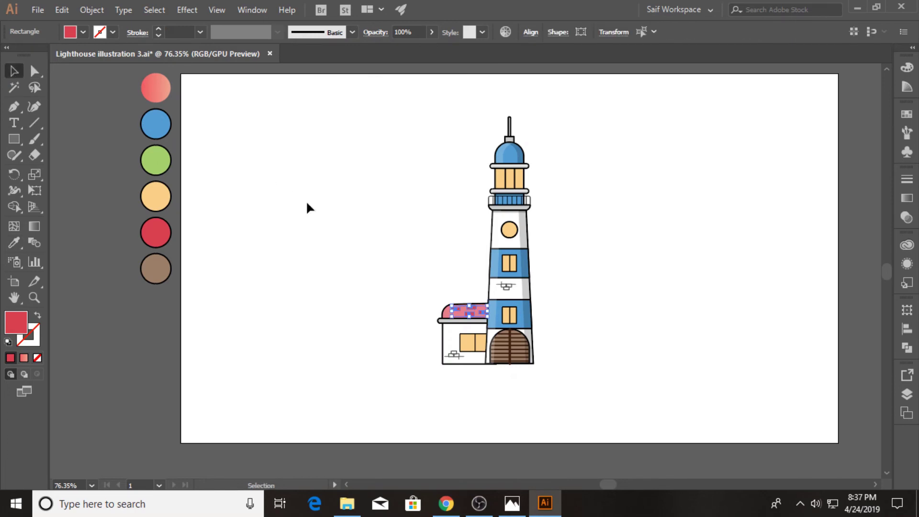
{"action": "left_click", "coordinate": [307, 203]}
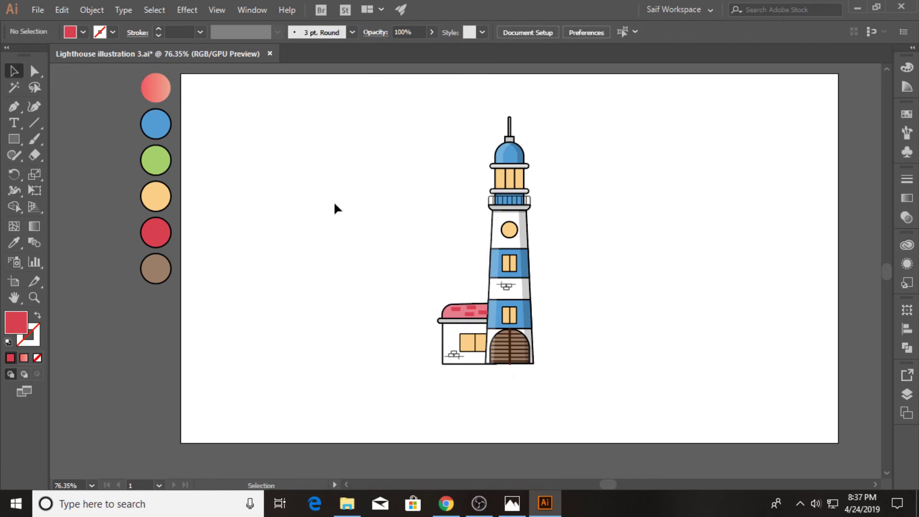
Step: Round the left and two middle roof tiles into pill shapes with Direct Selection
{"action": "left_click", "coordinate": [33, 298]}
{"action": "left_click_drag", "start_coordinate": [437, 312], "coordinate": [488, 287]}
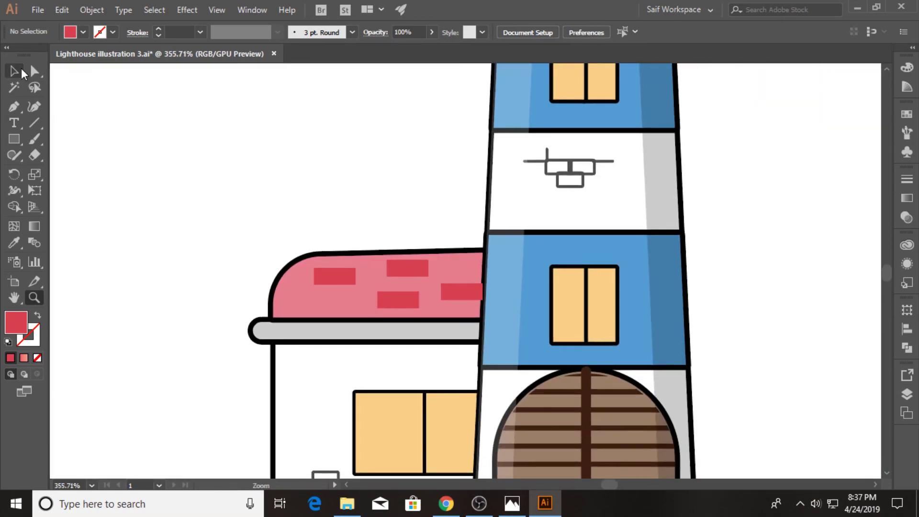
{"action": "key", "text": "a"}
{"action": "left_click", "coordinate": [335, 276]}
{"action": "left_click_drag", "start_coordinate": [328, 277], "coordinate": [338, 278]}
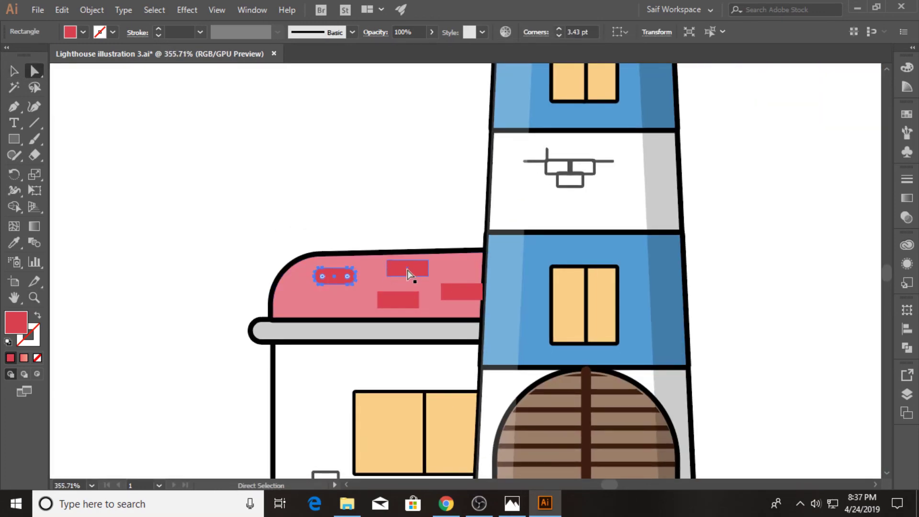
{"action": "left_click", "coordinate": [407, 270]}
{"action": "left_click_drag", "start_coordinate": [394, 268], "coordinate": [412, 272]}
{"action": "left_click", "coordinate": [397, 299]}
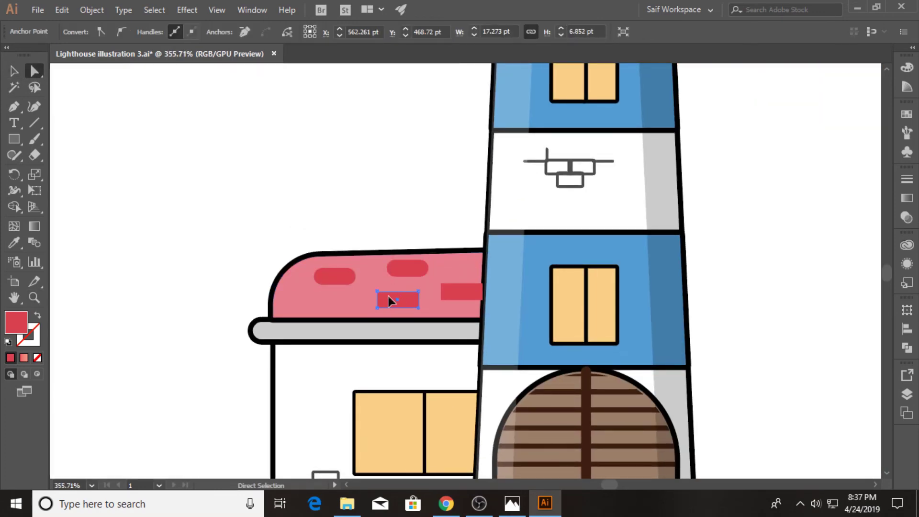
{"action": "left_click_drag", "start_coordinate": [387, 299], "coordinate": [441, 300]}
{"action": "left_click", "coordinate": [443, 291]}
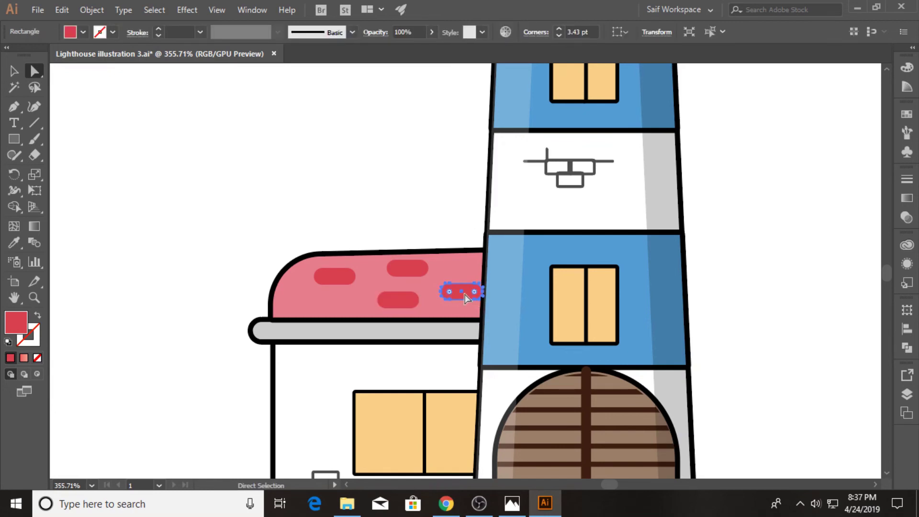
Step: Round the right roof tile into a pill and zoom out to the whole lighthouse
{"action": "left_click", "coordinate": [14, 72]}
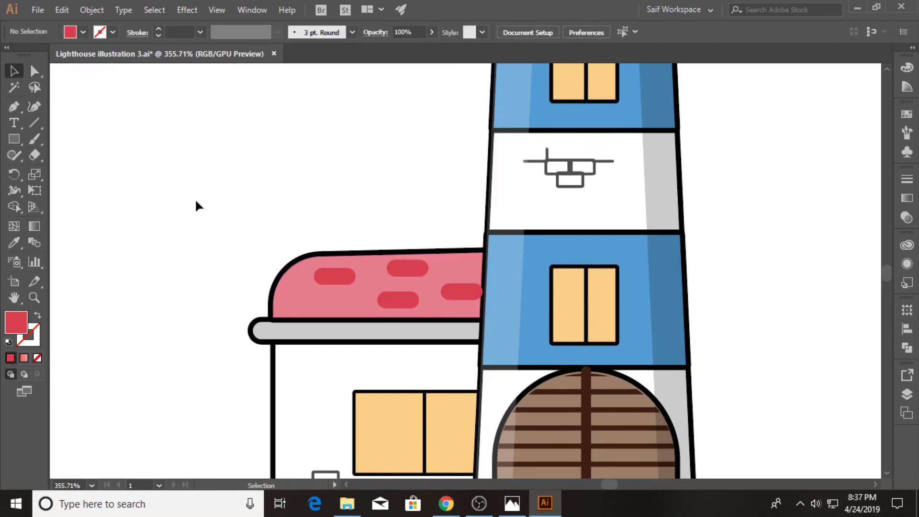
{"action": "left_click", "coordinate": [406, 206]}
{"action": "key", "text": "a"}
{"action": "left_click", "coordinate": [443, 292]}
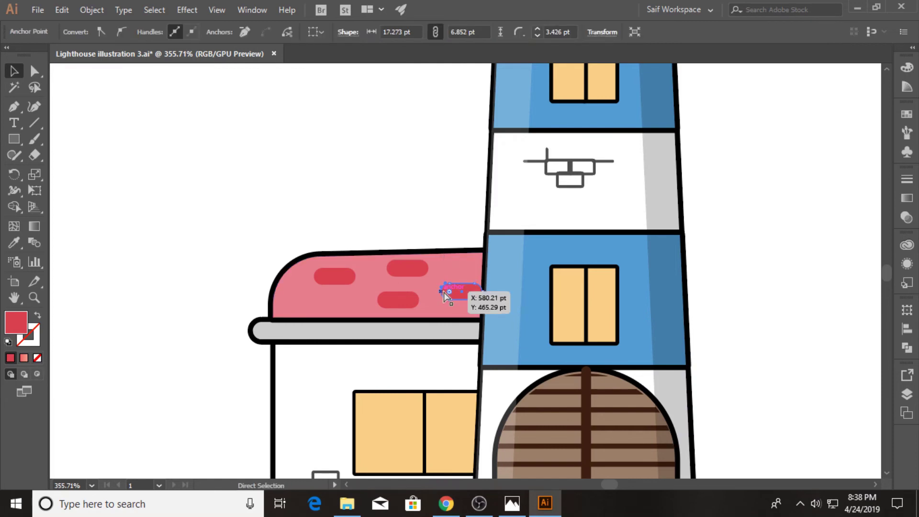
{"action": "key", "text": "v"}
{"action": "left_click", "coordinate": [395, 188]}
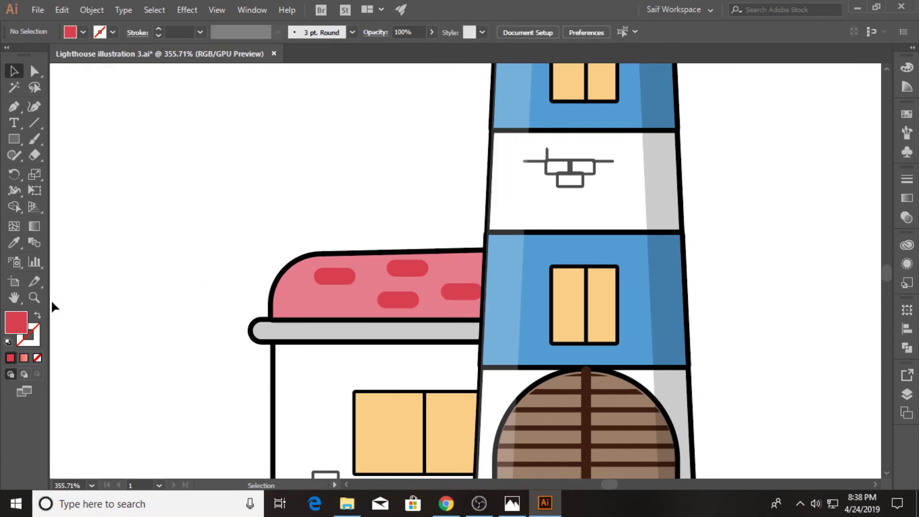
{"action": "key", "text": "z"}
{"action": "left_click", "coordinate": [196, 420], "text": "alt"}
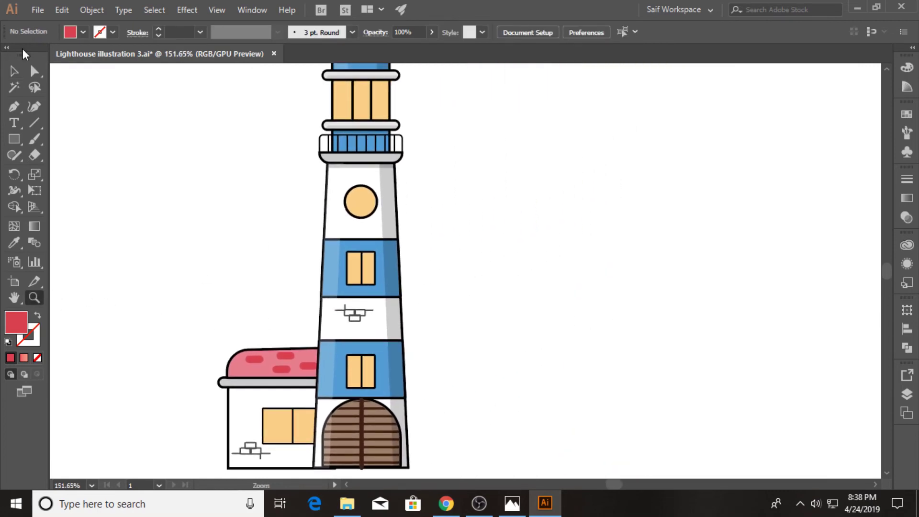
Step: Draw a horizontal line along the bases of the house and lighthouse
{"action": "key", "text": "v"}
{"action": "scroll", "coordinate": [143, 249], "scroll_direction": "down", "scroll_amount": 2}
{"action": "left_click_drag", "start_coordinate": [181, 289], "coordinate": [304, 432]}
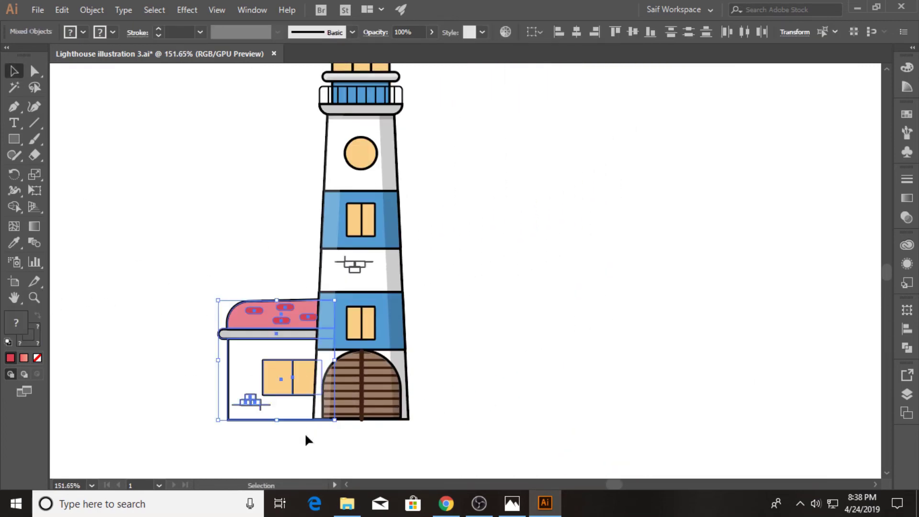
{"action": "left_click", "coordinate": [187, 341]}
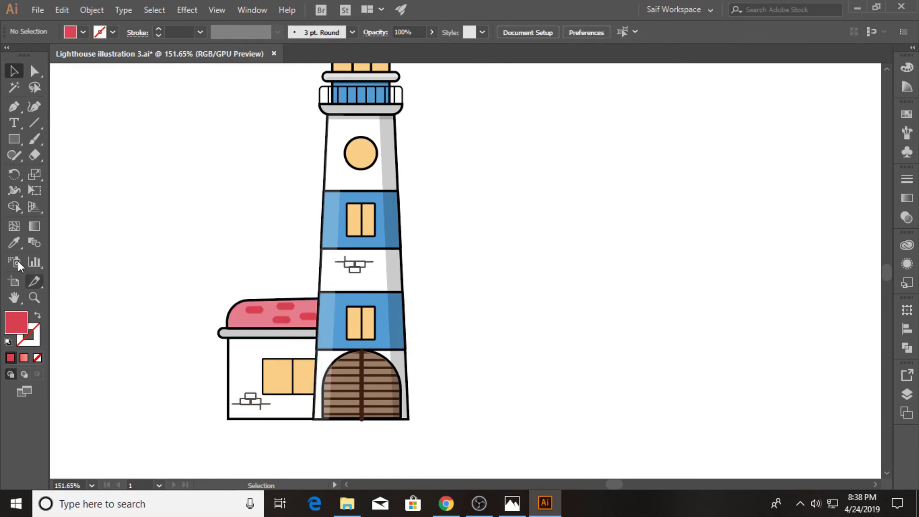
{"action": "left_click", "coordinate": [34, 123]}
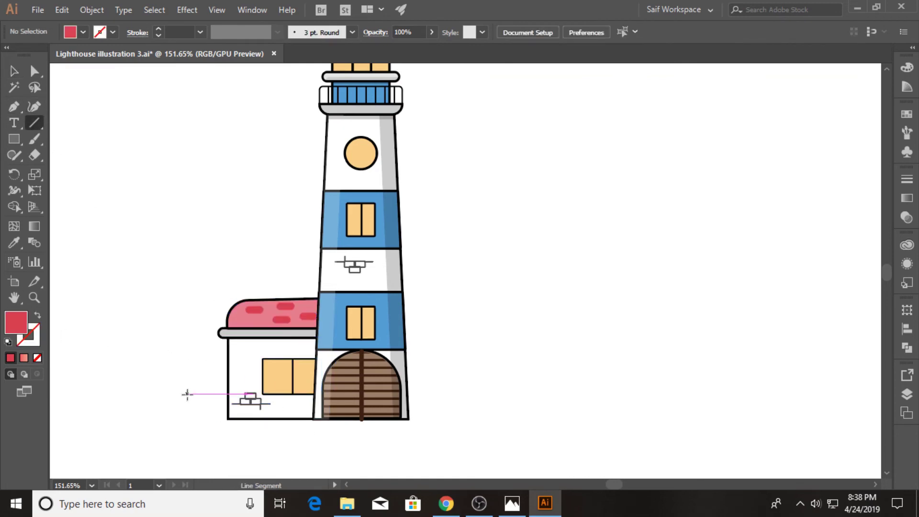
{"action": "left_click", "coordinate": [127, 419]}
{"action": "left_click", "coordinate": [601, 271]}
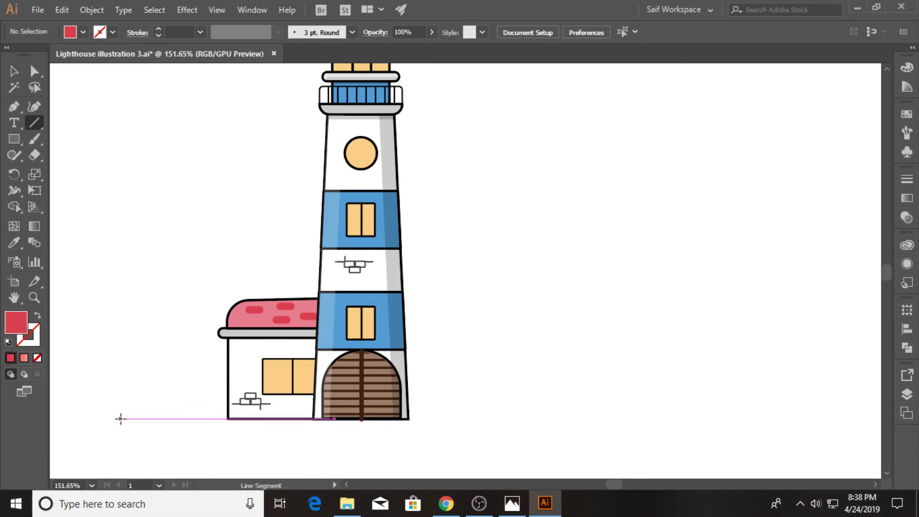
{"action": "left_click_drag", "start_coordinate": [120, 418], "coordinate": [573, 418]}
Step: Give the ground line a 10 pt stroke, Round Cap and dark grey colour
{"action": "left_click", "coordinate": [14, 71]}
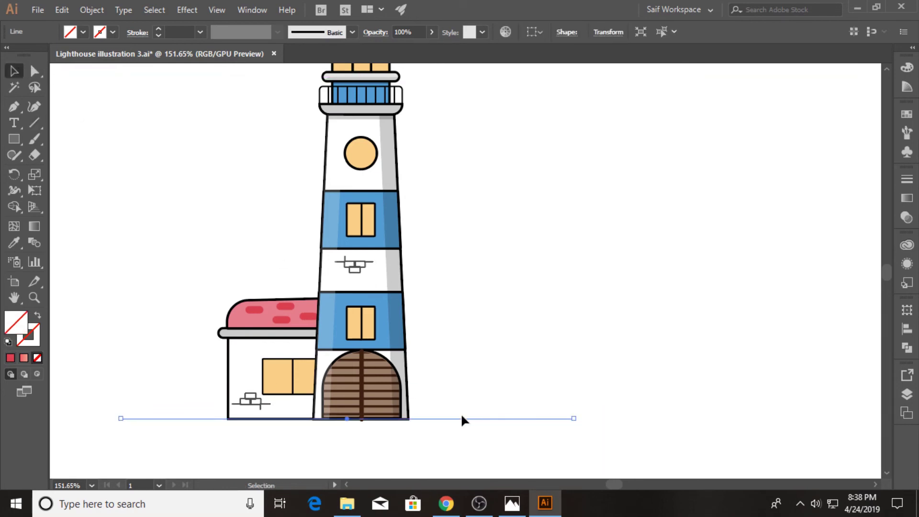
{"action": "left_click_drag", "start_coordinate": [462, 419], "coordinate": [476, 420]}
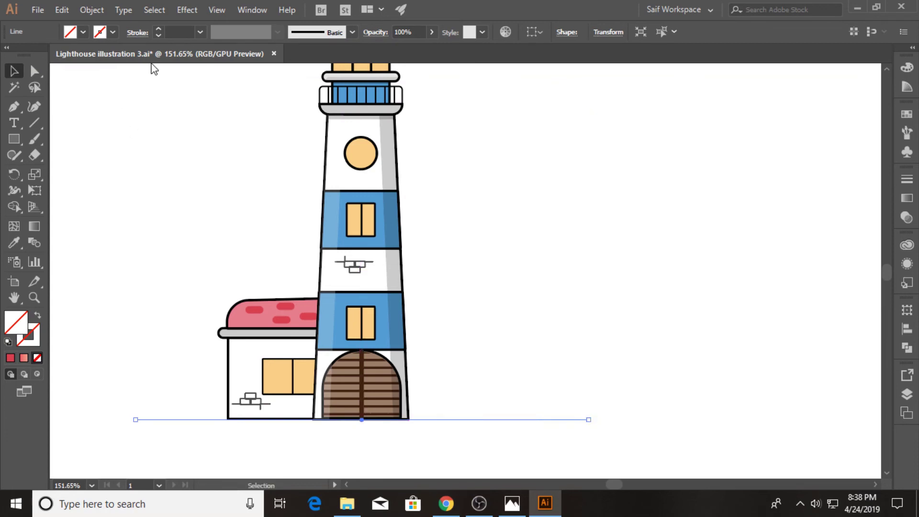
{"action": "left_click", "coordinate": [200, 32]}
{"action": "left_click", "coordinate": [217, 239]}
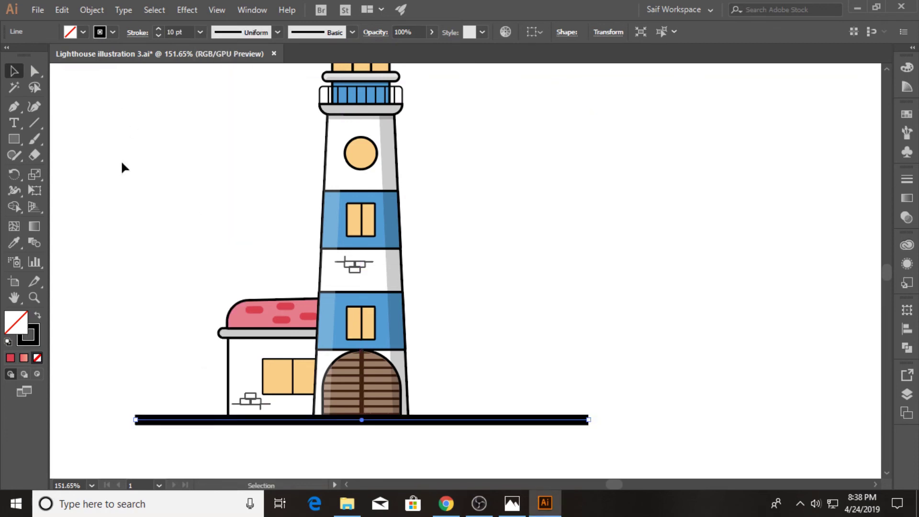
{"action": "left_click", "coordinate": [135, 41]}
{"action": "left_click", "coordinate": [67, 69]}
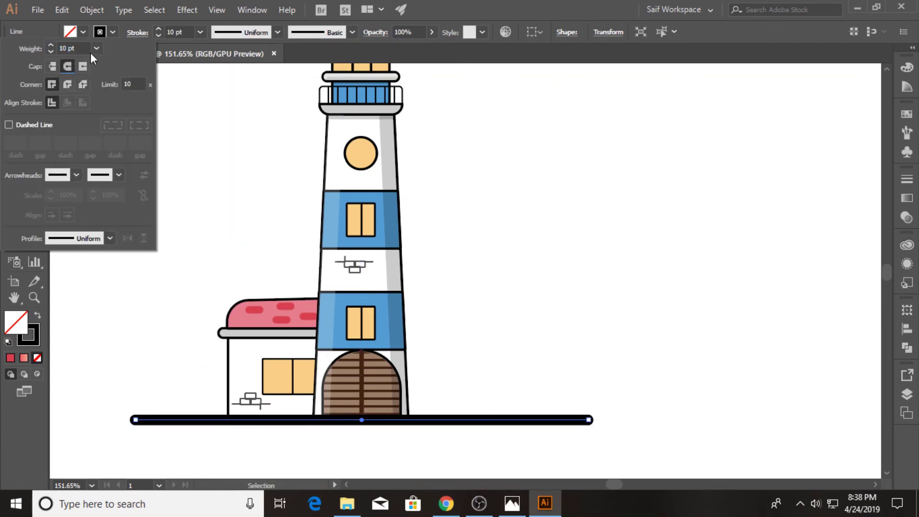
{"action": "left_click", "coordinate": [112, 33]}
{"action": "left_click", "coordinate": [37, 95]}
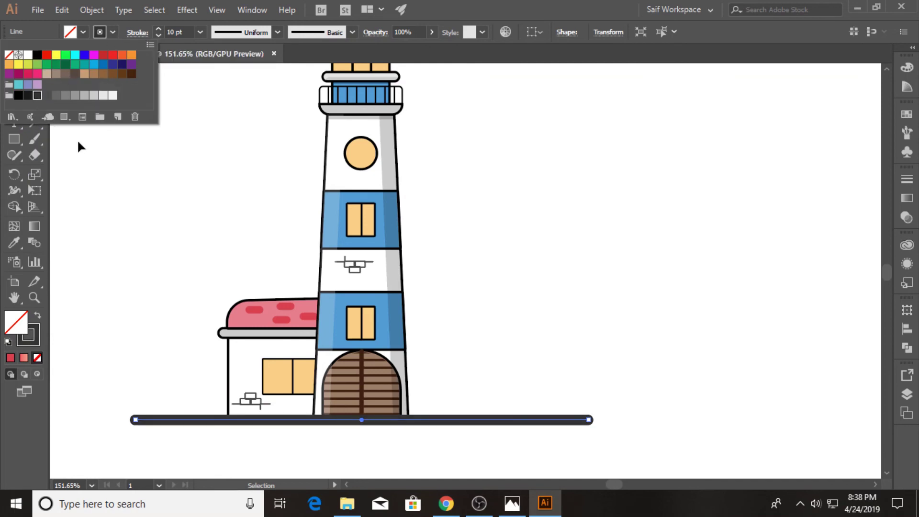
{"action": "left_click", "coordinate": [83, 157]}
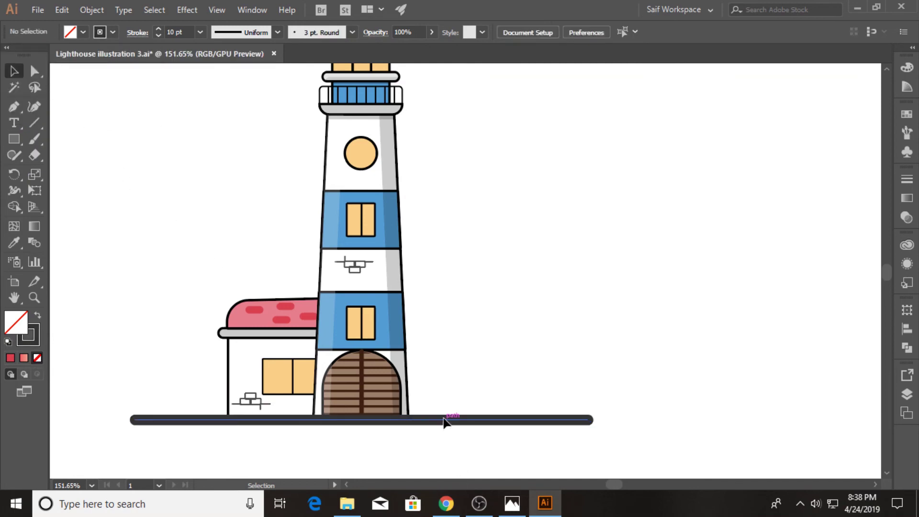
Step: Fine-tune the ground line's vertical position beneath the buildings
{"action": "left_click_drag", "start_coordinate": [443, 419], "coordinate": [442, 426]}
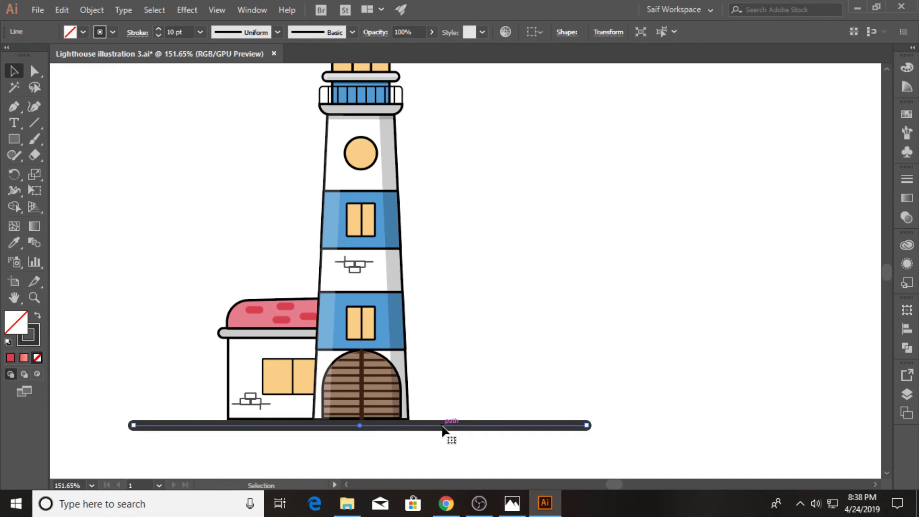
{"action": "key", "text": "Up"}
{"action": "left_click", "coordinate": [450, 411]}
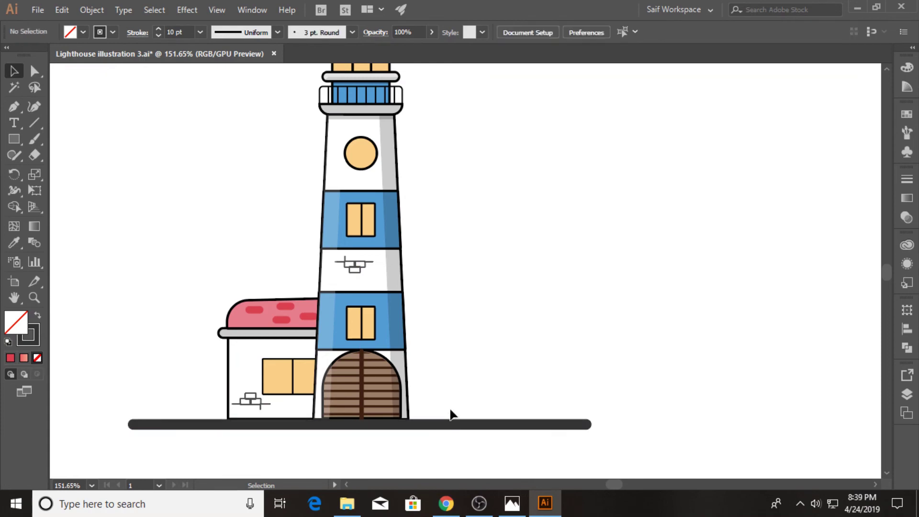
{"action": "scroll", "coordinate": [450, 409], "scroll_direction": "up", "scroll_amount": 1}
{"action": "left_click", "coordinate": [14, 139]}
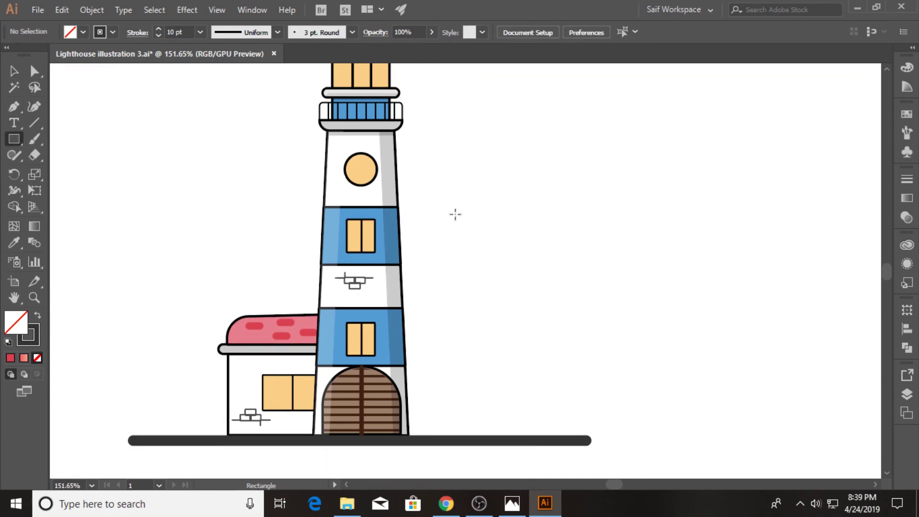
Step: Draw a tall rounded pill right of the lighthouse, fill it green, and nudge it closer
{"action": "left_click_drag", "start_coordinate": [460, 203], "coordinate": [518, 368]}
{"action": "left_click", "coordinate": [28, 70]}
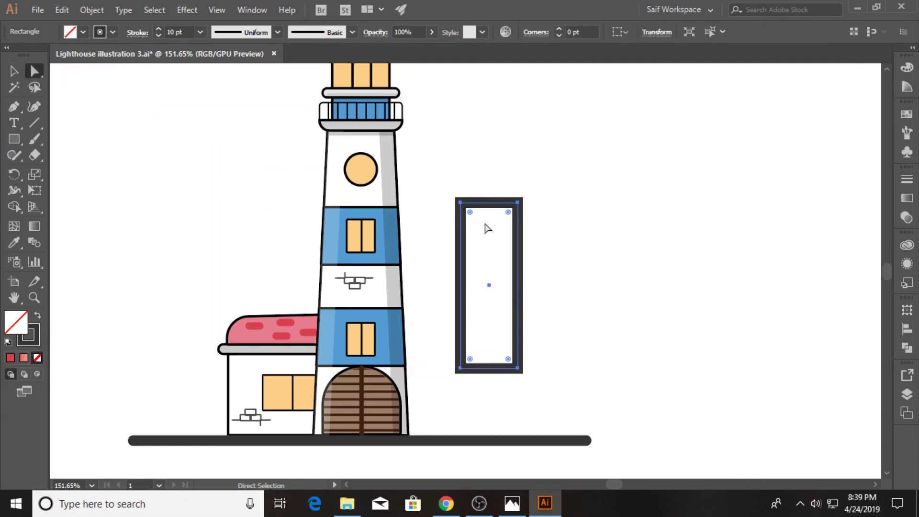
{"action": "left_click_drag", "start_coordinate": [478, 218], "coordinate": [492, 248]}
{"action": "key", "text": "z"}
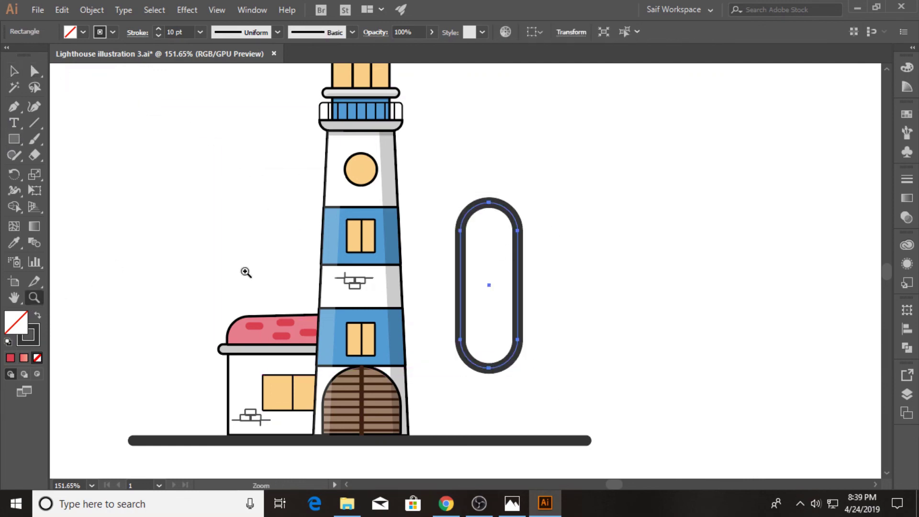
{"action": "mouse_move", "coordinate": [246, 269]}
{"action": "left_mouse_down"}
{"action": "mouse_move", "coordinate": [218, 282]}
{"action": "mouse_move", "coordinate": [323, 331]}
{"action": "left_mouse_up"}
{"action": "key", "text": "i"}
{"action": "left_click", "coordinate": [123, 203]}
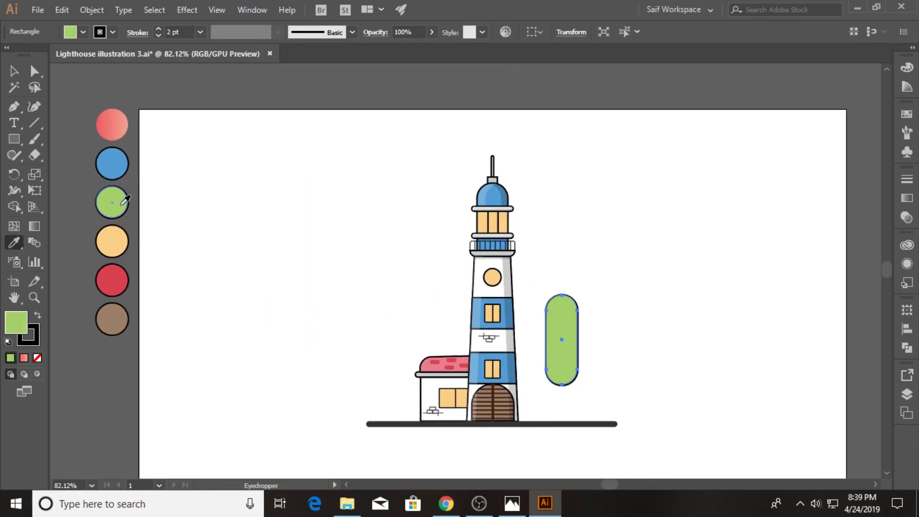
{"action": "key", "text": "v"}
{"action": "left_click_drag", "start_coordinate": [562, 346], "coordinate": [548, 359]}
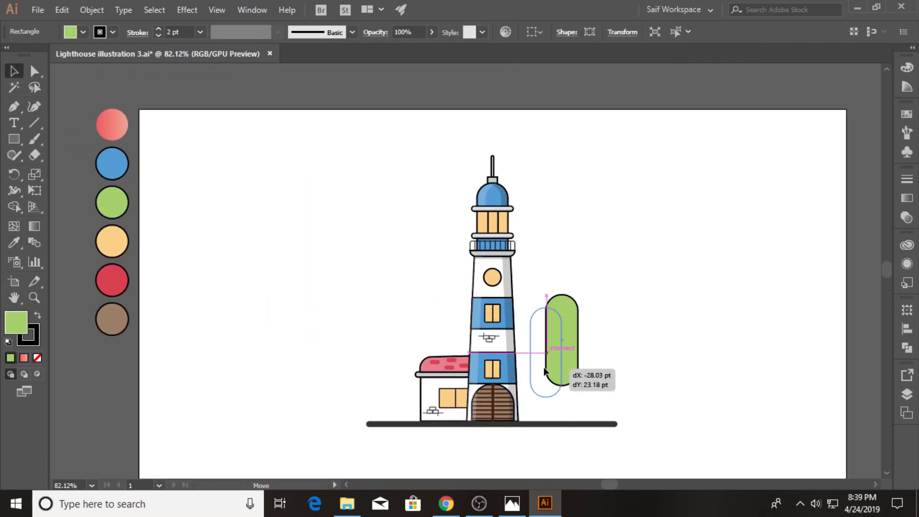
Step: Draw a straight trunk from the ground line up into the green pill
{"action": "left_click", "coordinate": [34, 297]}
{"action": "left_click_drag", "start_coordinate": [550, 441], "coordinate": [563, 397]}
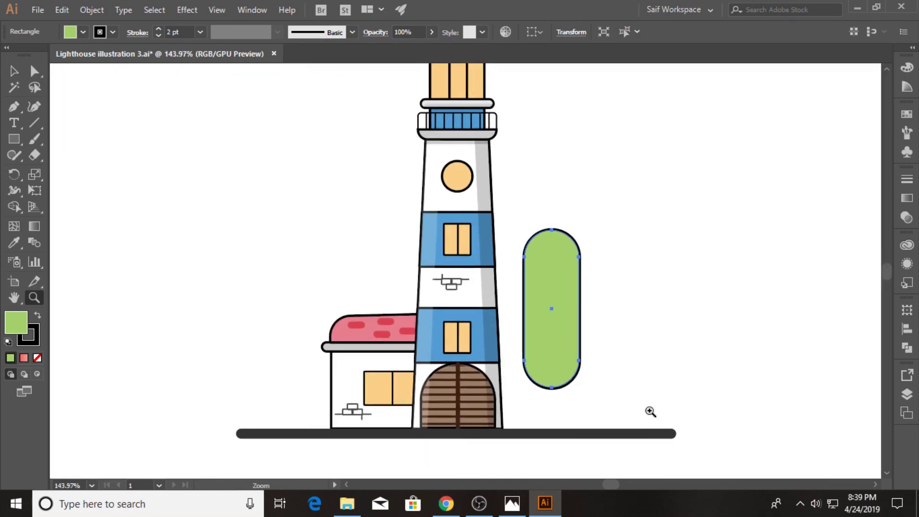
{"action": "key", "text": "p"}
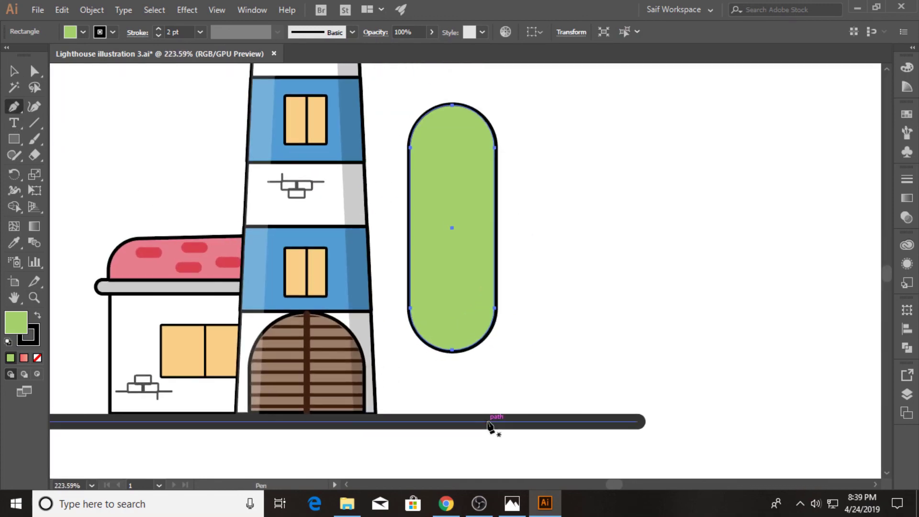
{"action": "left_click", "coordinate": [451, 413]}
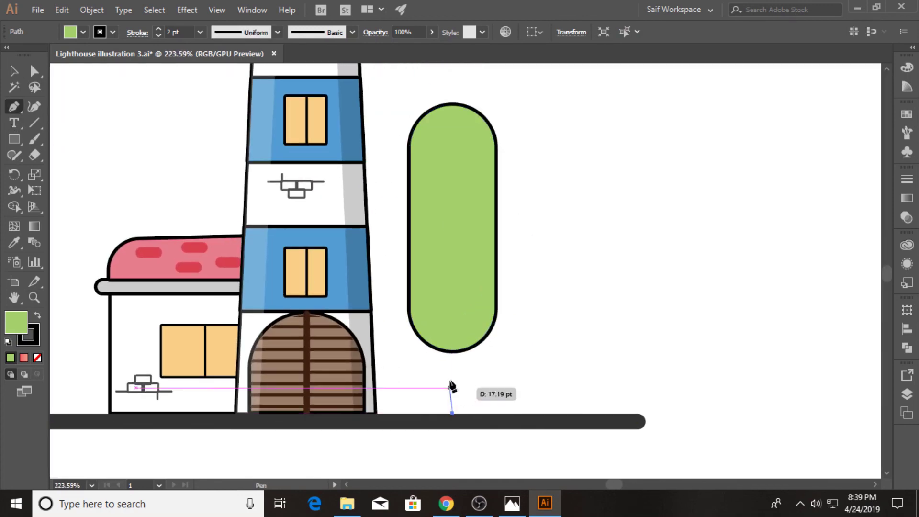
{"action": "left_click", "coordinate": [452, 211]}
{"action": "left_click", "coordinate": [524, 248], "text": "ctrl"}
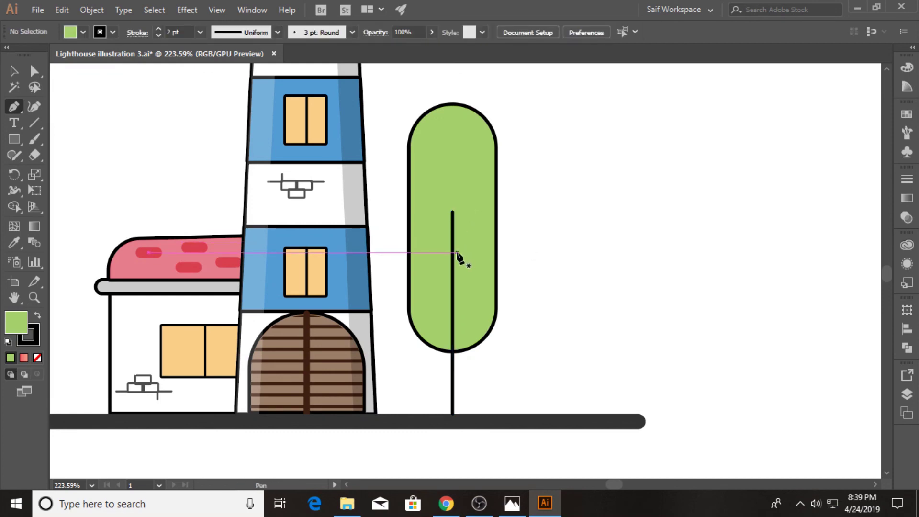
Step: Add three angled branches to the trunk (right, left, right) and save the document
{"action": "left_click", "coordinate": [452, 249]}
{"action": "left_click", "coordinate": [469, 236]}
{"action": "left_click", "coordinate": [500, 287], "text": "ctrl"}
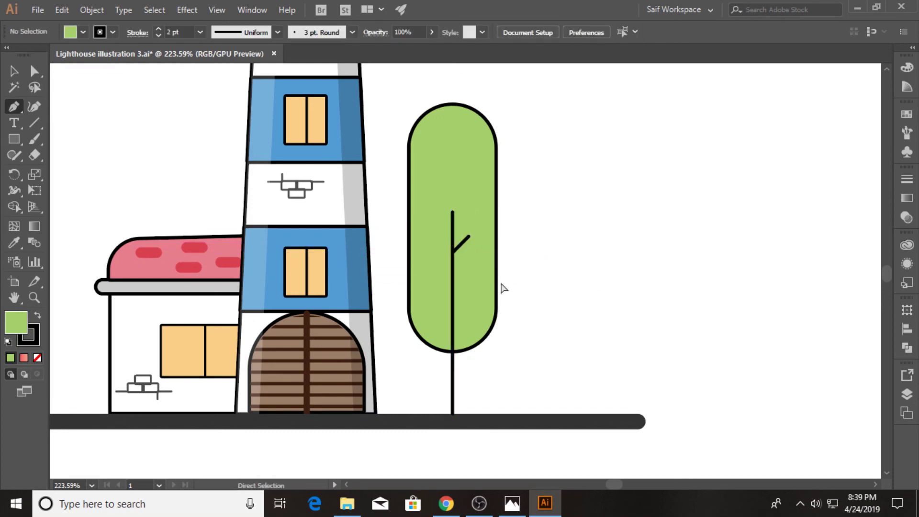
{"action": "left_click", "coordinate": [452, 288]}
{"action": "left_click", "coordinate": [434, 268]}
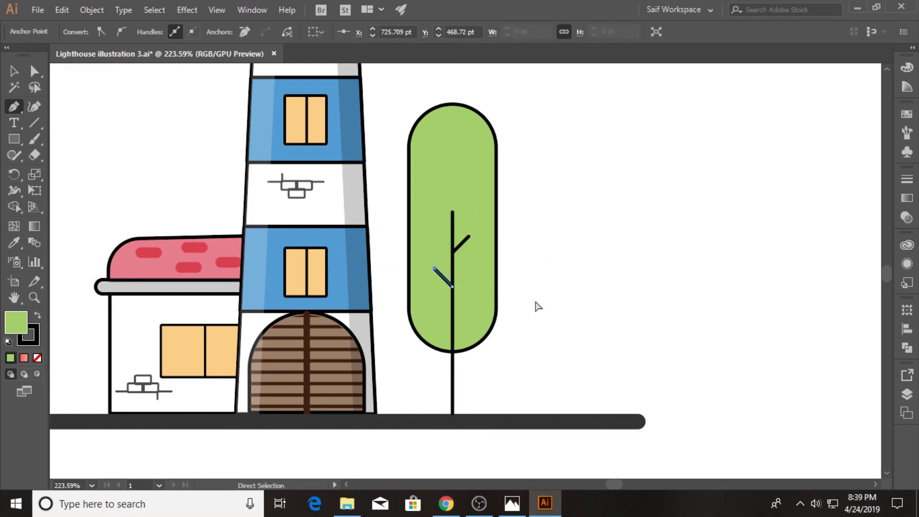
{"action": "left_click", "coordinate": [535, 305], "text": "ctrl"}
{"action": "left_click", "coordinate": [451, 329]}
{"action": "left_click", "coordinate": [473, 308]}
{"action": "left_click", "coordinate": [539, 334], "text": "ctrl"}
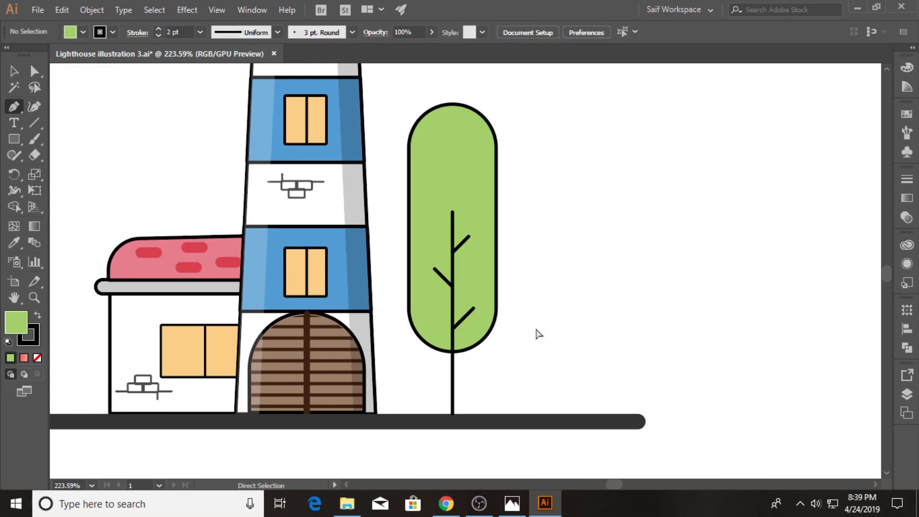
{"action": "key", "text": "ctrl+s"}
{"action": "scroll", "coordinate": [455, 267], "scroll_direction": "down", "scroll_amount": 3}
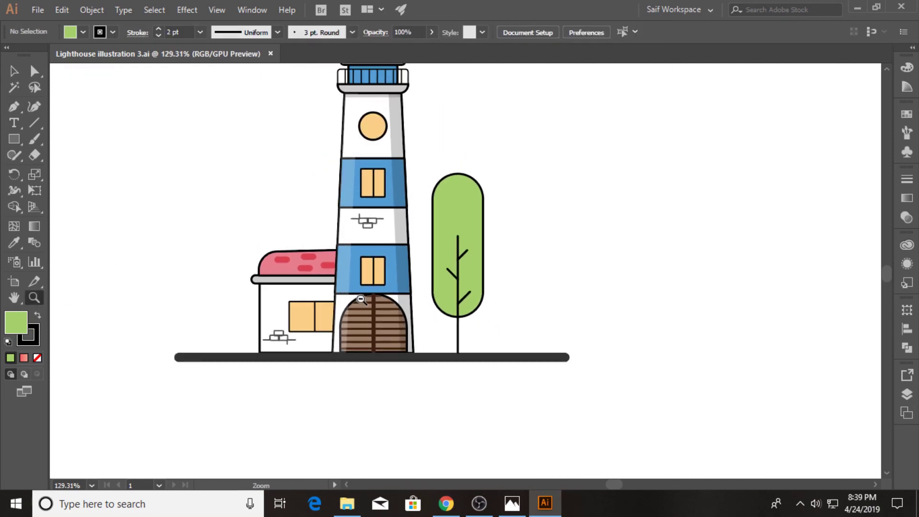
{"action": "scroll", "coordinate": [106, 177], "scroll_direction": "up", "scroll_amount": 3}
Step: Make an offset copy of the crown, cut it into a crescent, and place it on the right side
{"action": "left_click", "coordinate": [15, 72]}
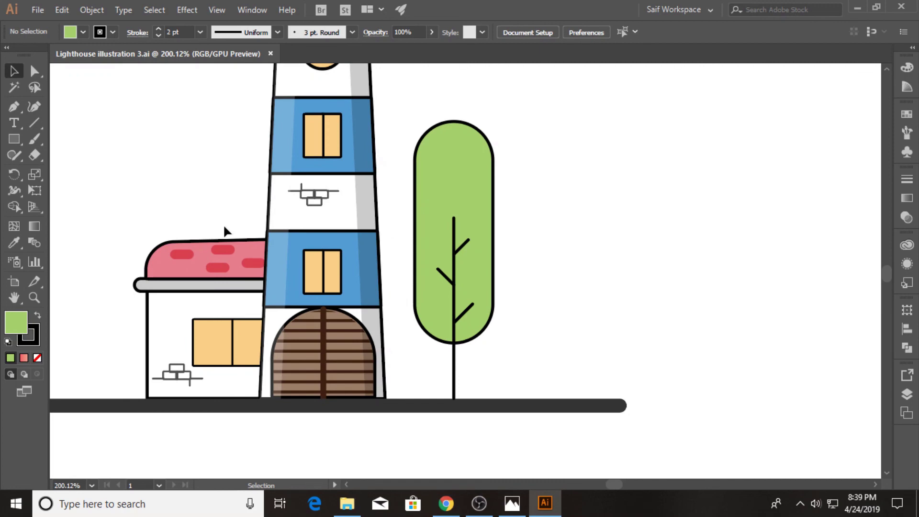
{"action": "mouse_move", "coordinate": [452, 191]}
{"action": "left_mouse_down", "text": "alt"}
{"action": "mouse_move", "coordinate": [612, 192]}
{"action": "mouse_move", "coordinate": [592, 183]}
{"action": "left_mouse_up", "text": "alt"}
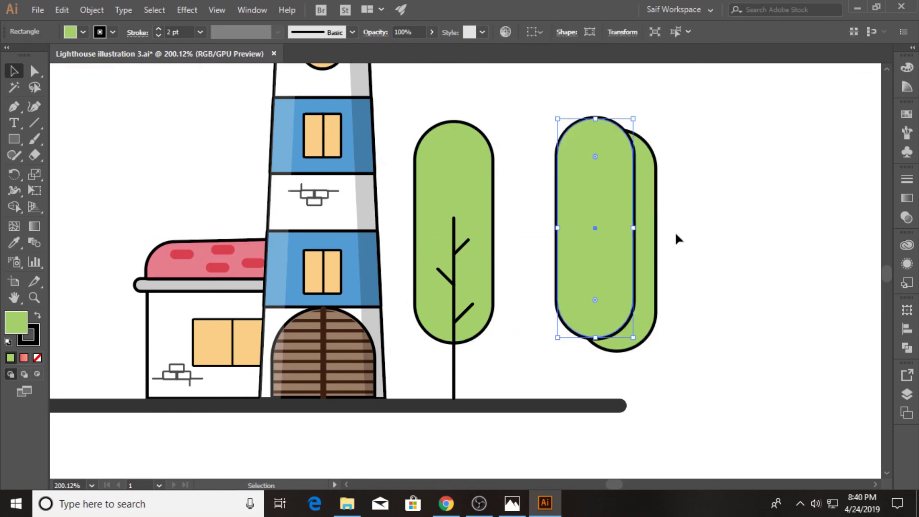
{"action": "left_click", "coordinate": [14, 206]}
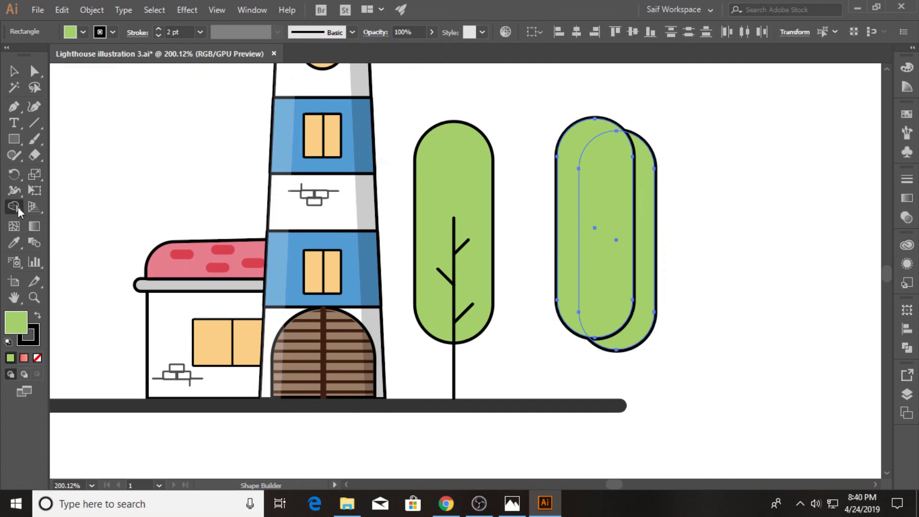
{"action": "left_click_drag", "start_coordinate": [567, 244], "coordinate": [618, 244], "text": "alt"}
{"action": "left_click", "coordinate": [14, 70]}
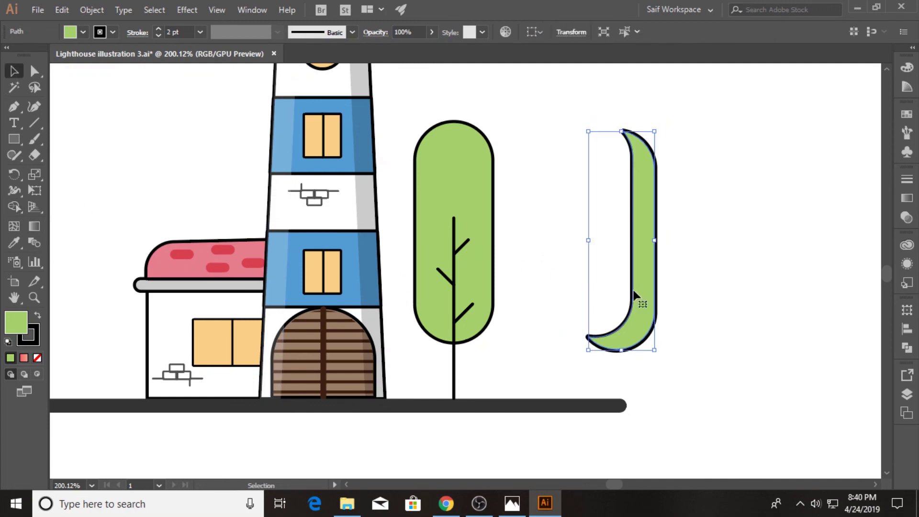
{"action": "left_click_drag", "start_coordinate": [634, 296], "coordinate": [489, 286]}
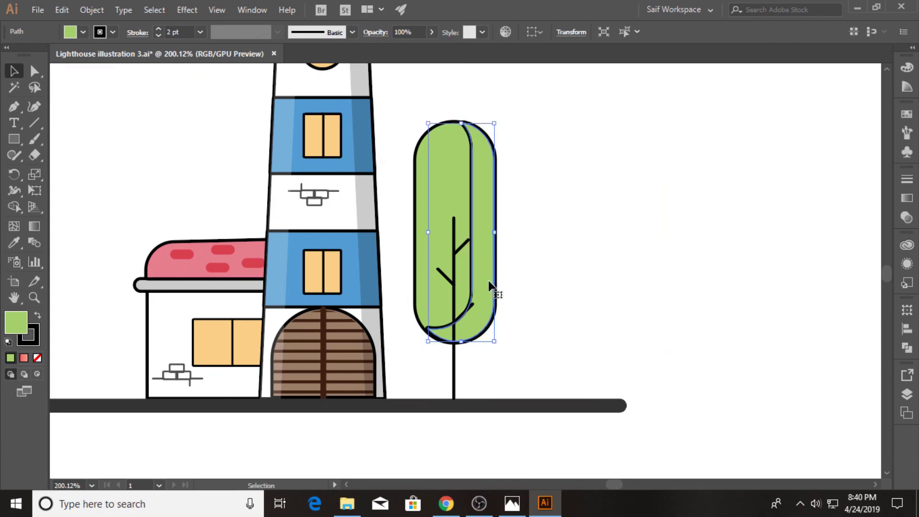
Step: Give the crescent the lighthouse's translucent dark shading
{"action": "key", "text": "i"}
{"action": "left_click", "coordinate": [366, 144]}
{"action": "key", "text": "v"}
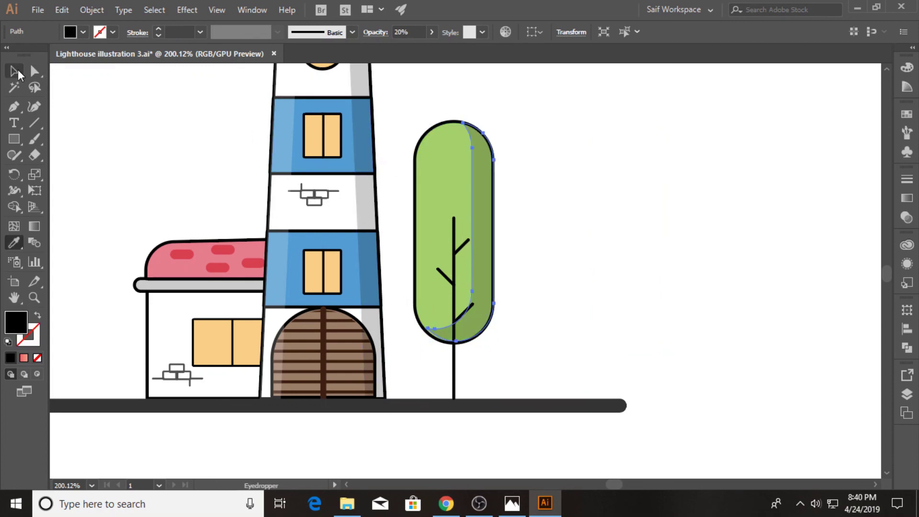
{"action": "left_click", "coordinate": [646, 233]}
Step: Draw a large circle over the lighthouse
{"action": "left_click", "coordinate": [33, 298]}
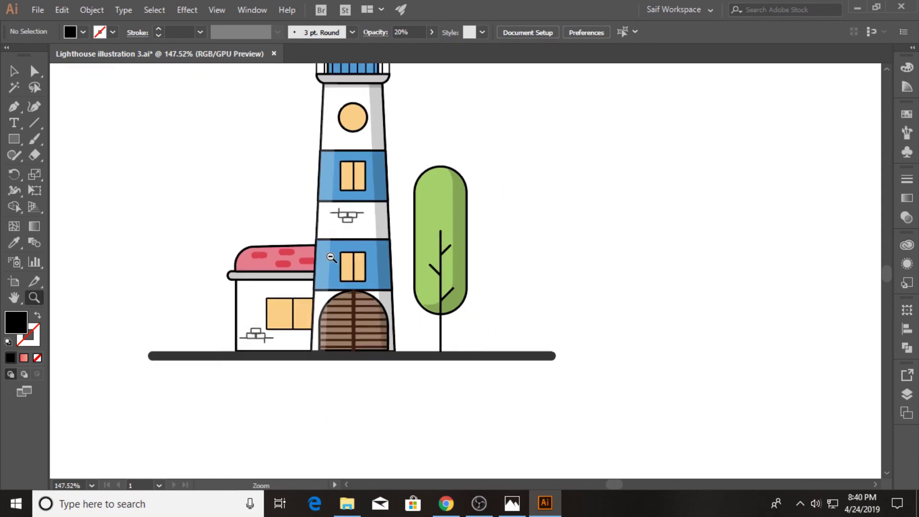
{"action": "scroll", "coordinate": [416, 271], "scroll_direction": "down", "scroll_amount": 5}
{"action": "scroll", "coordinate": [416, 271], "scroll_direction": "down", "scroll_amount": 1}
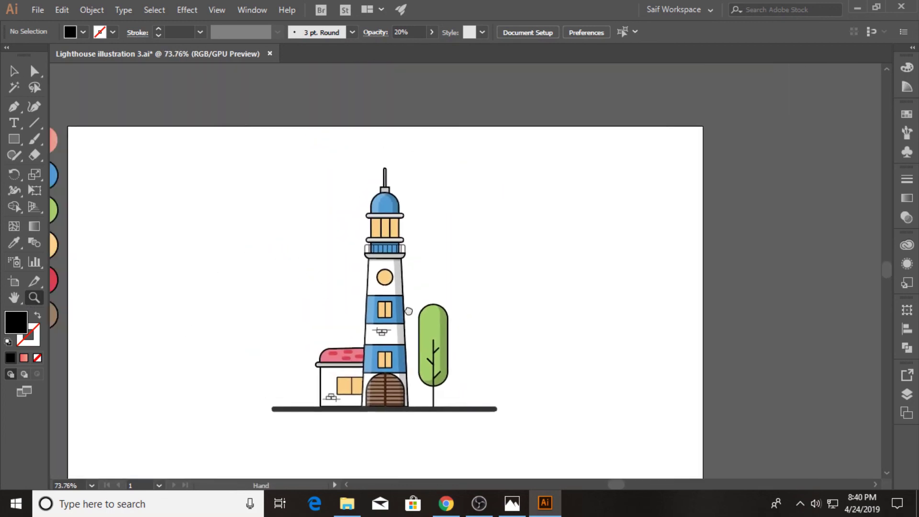
{"action": "left_click_drag", "start_coordinate": [13, 138], "coordinate": [51, 170]}
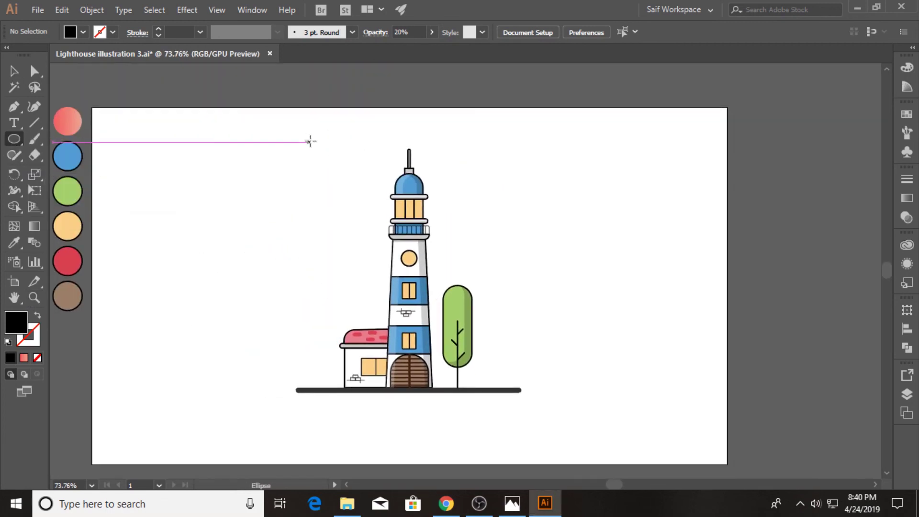
{"action": "mouse_move", "coordinate": [316, 135]}
{"action": "left_mouse_down"}
{"action": "mouse_move", "coordinate": [518, 398]}
{"action": "mouse_move", "coordinate": [472, 397]}
{"action": "left_mouse_up"}
Step: Apply the pink swatch's gradient to the circle, running from top to bottom
{"action": "left_click", "coordinate": [13, 242]}
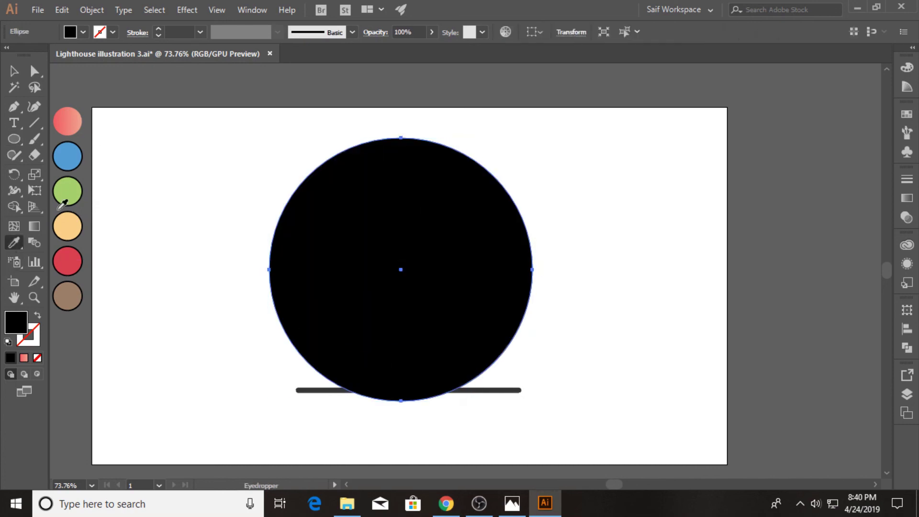
{"action": "left_click", "coordinate": [68, 121]}
{"action": "left_click", "coordinate": [34, 226]}
{"action": "left_click_drag", "start_coordinate": [401, 138], "coordinate": [401, 402]}
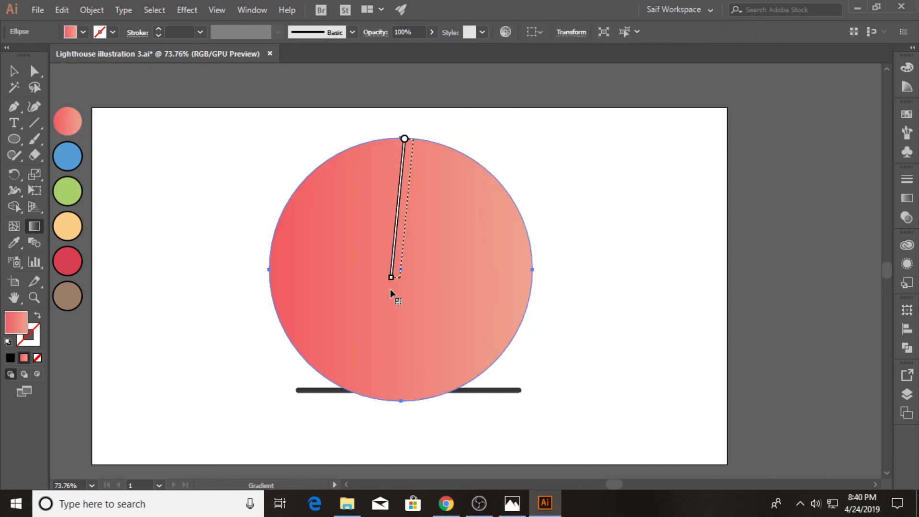
{"action": "left_click", "coordinate": [13, 71]}
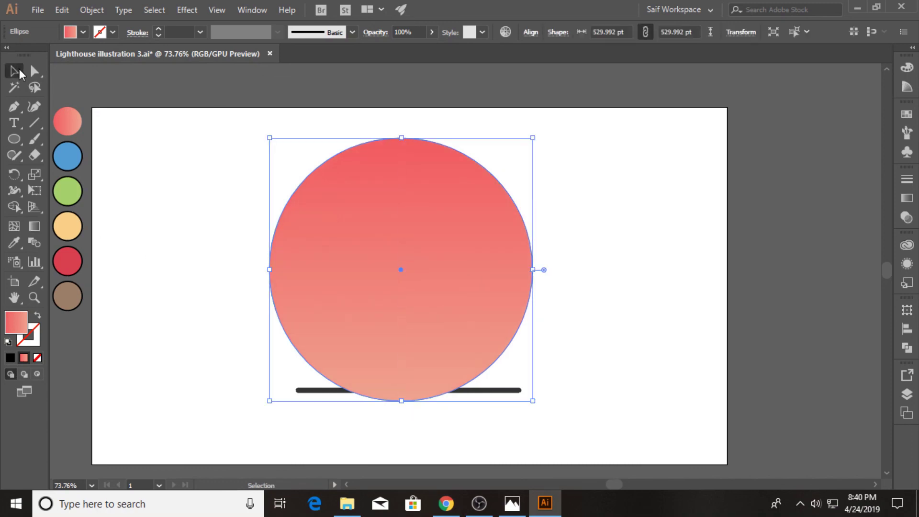
{"action": "left_click", "coordinate": [428, 438]}
Step: Send the gradient circle behind the artwork, then select it with the ground line in Shape Builder
{"action": "left_click", "coordinate": [475, 361]}
{"action": "key", "text": "ctrl+shift+bracketleft"}
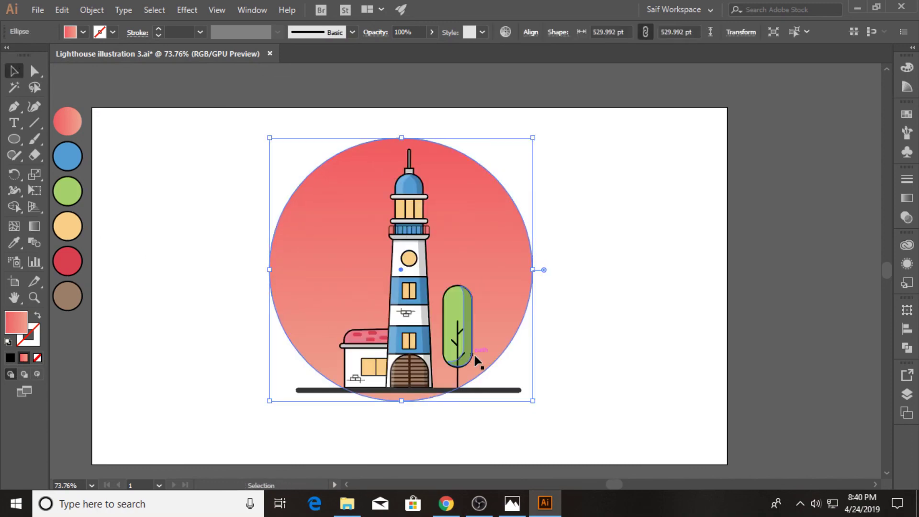
{"action": "left_click", "coordinate": [580, 366]}
{"action": "left_click", "coordinate": [502, 349]}
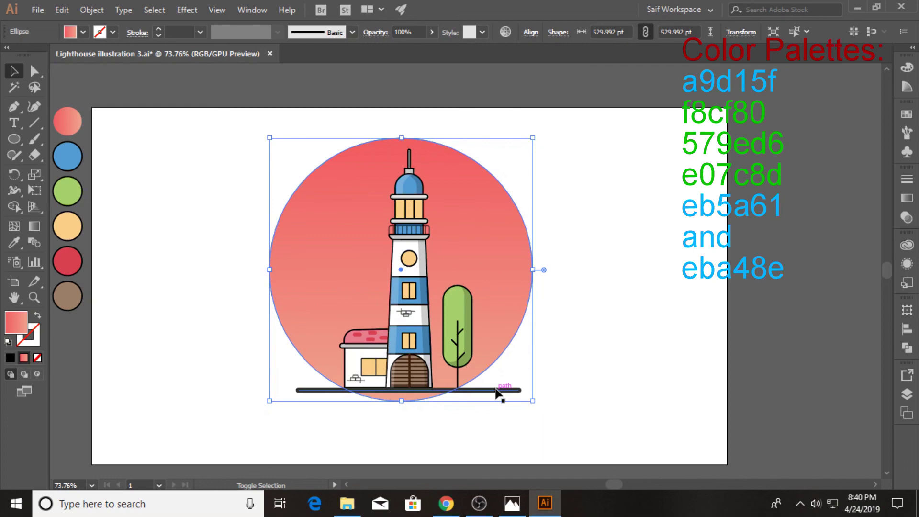
{"action": "left_click", "coordinate": [496, 390], "text": "shift"}
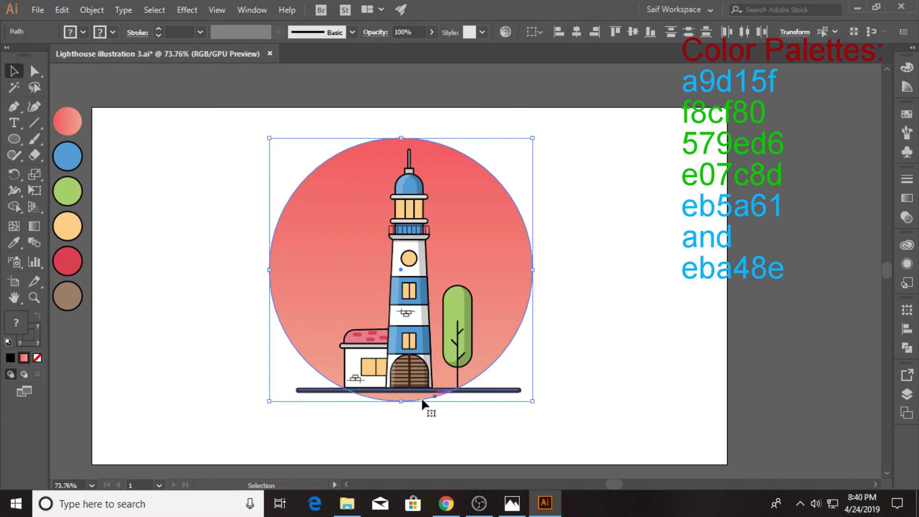
{"action": "left_click", "coordinate": [14, 206]}
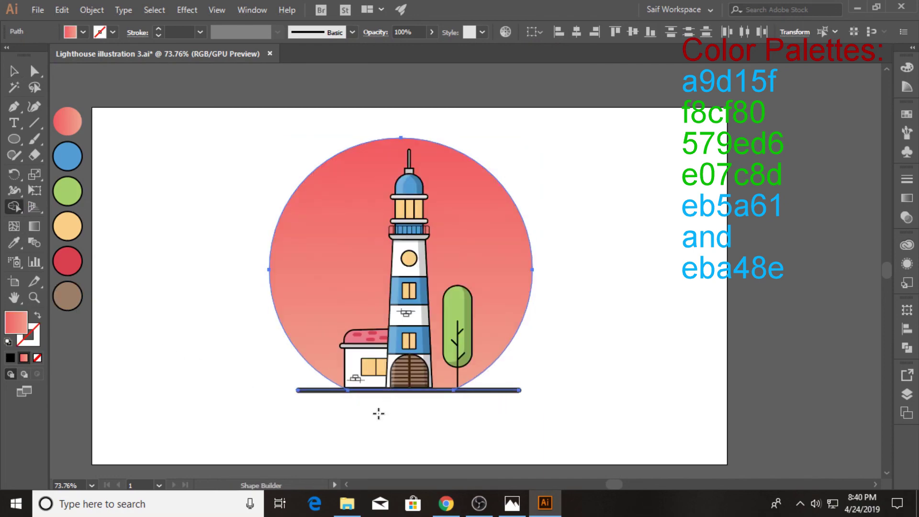
{"action": "left_click", "coordinate": [18, 73]}
{"action": "left_click", "coordinate": [565, 265]}
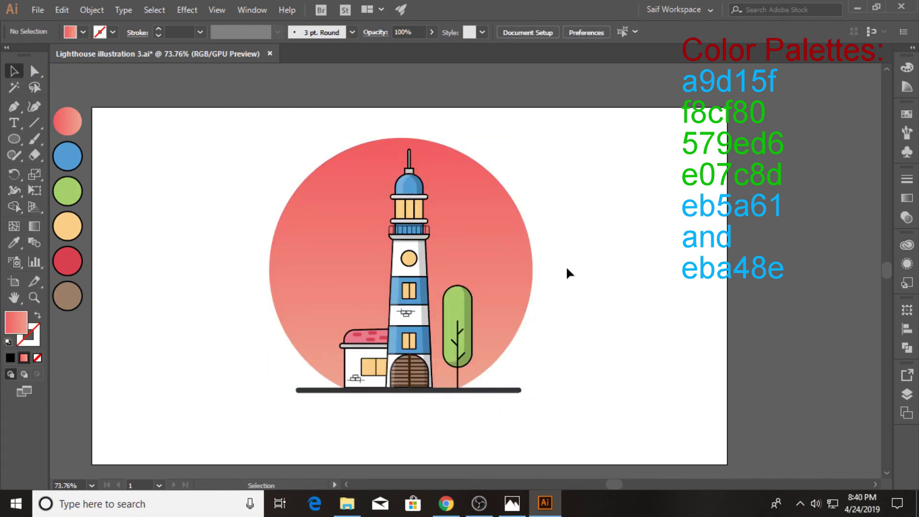